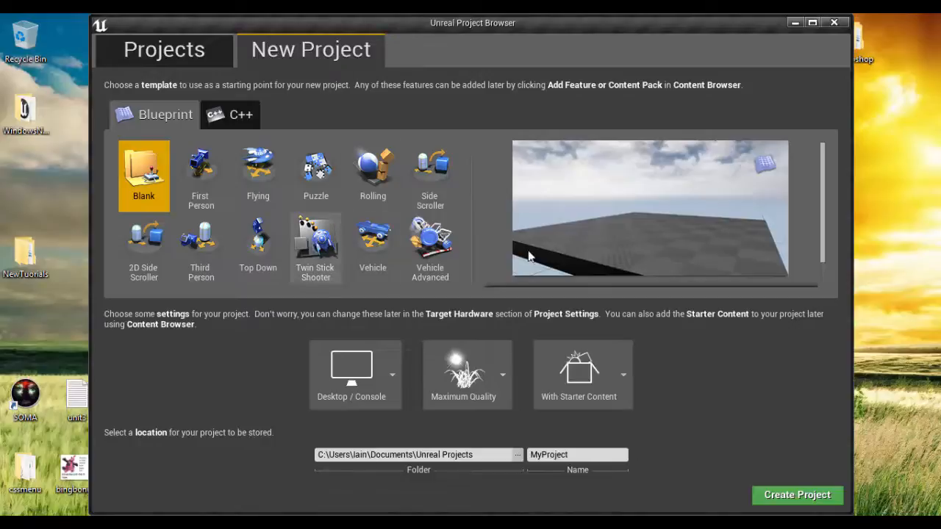
- Create a new Blueprint project from the First Person template, named MaterialInstances
{"action": "double_click", "coordinate": [575, 455]}
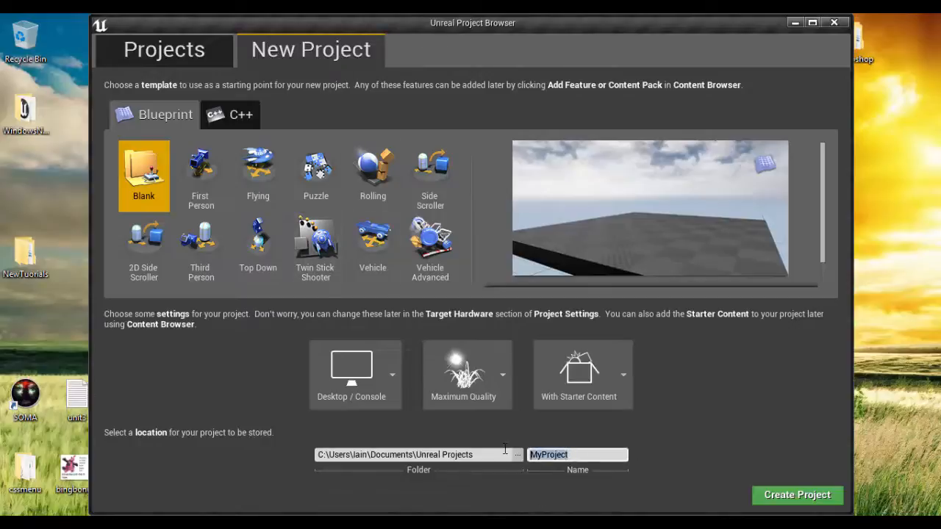
{"action": "key", "text": "BackSpace"}
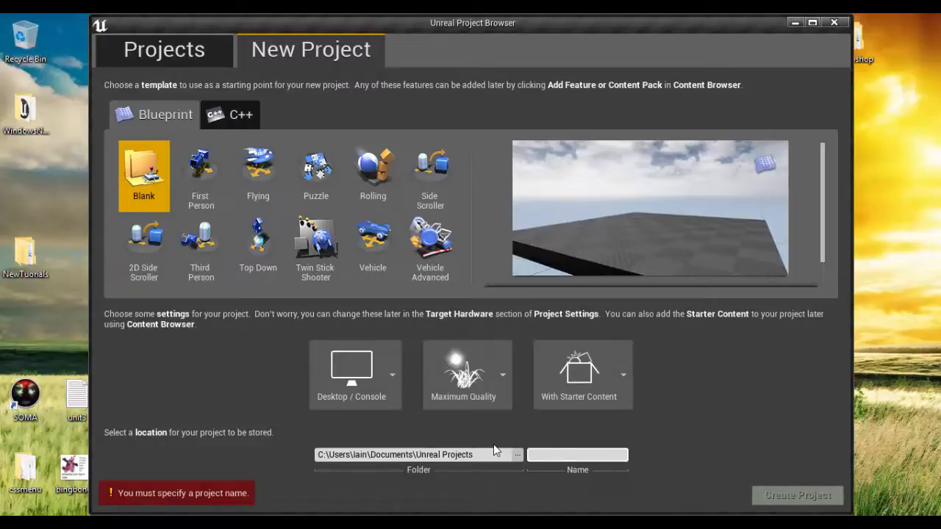
{"action": "type", "text": "Material"}
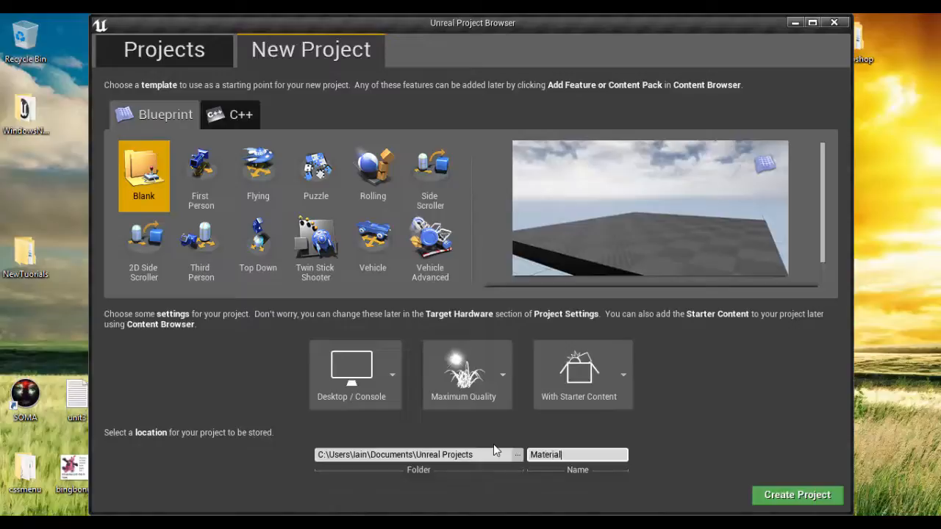
{"action": "type", "text": "Instances"}
{"action": "left_click", "coordinate": [200, 172]}
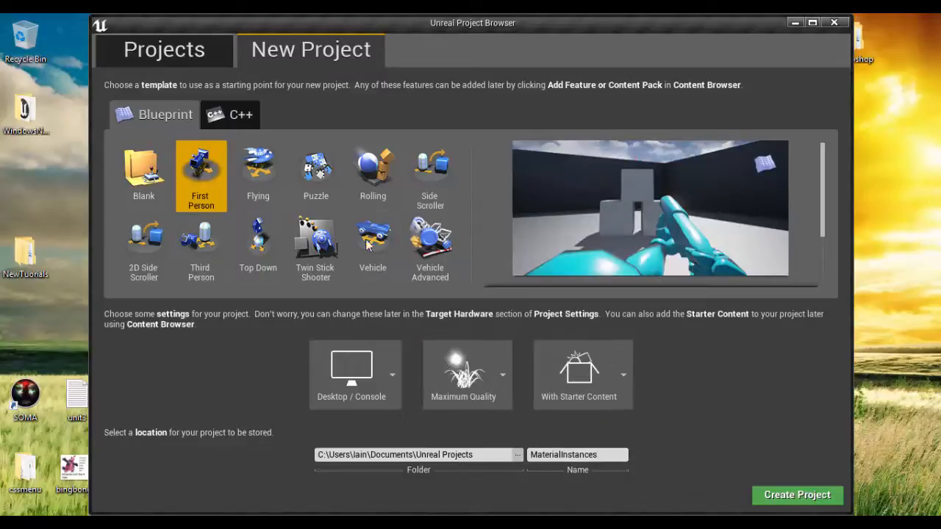
{"action": "left_click", "coordinate": [787, 503]}
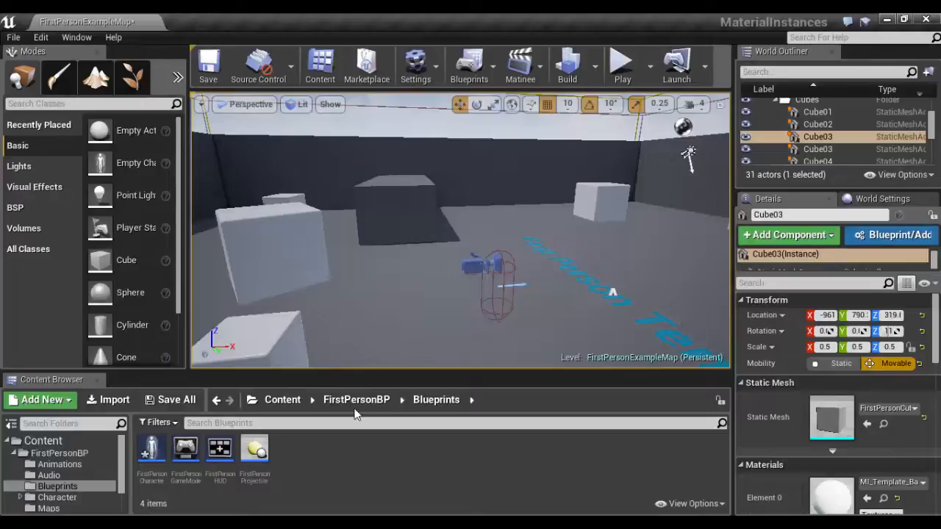
- Create a folder named MaterialInstances in the root Content folder
{"action": "left_click", "coordinate": [289, 405]}
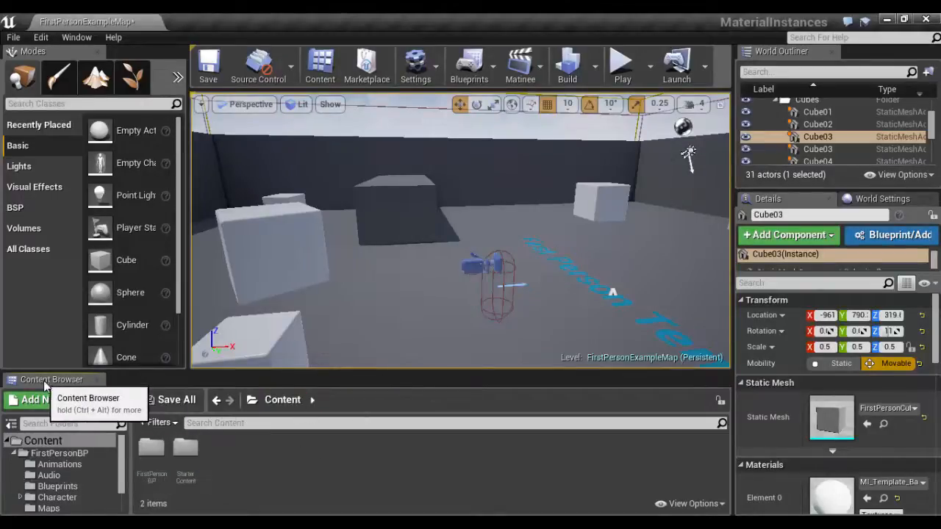
{"action": "right_click", "coordinate": [230, 452]}
{"action": "left_click", "coordinate": [288, 215]}
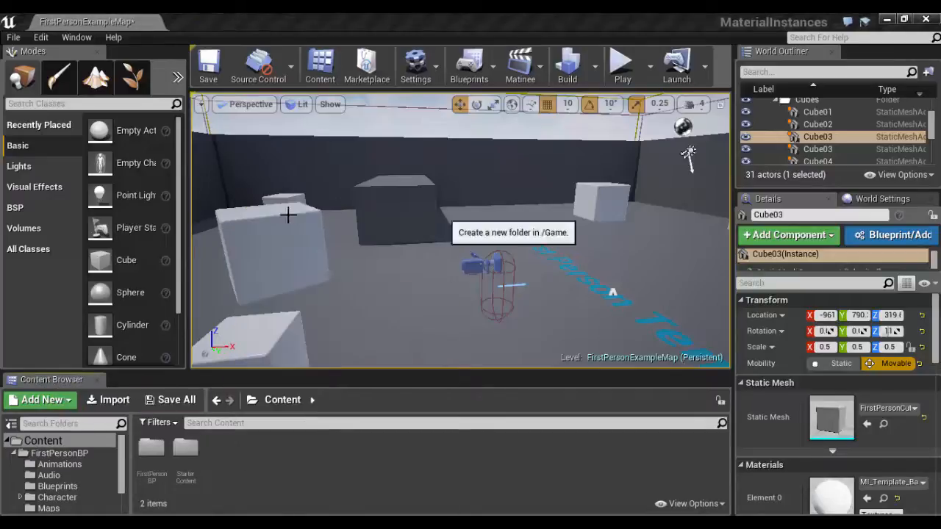
{"action": "type", "text": "M"}
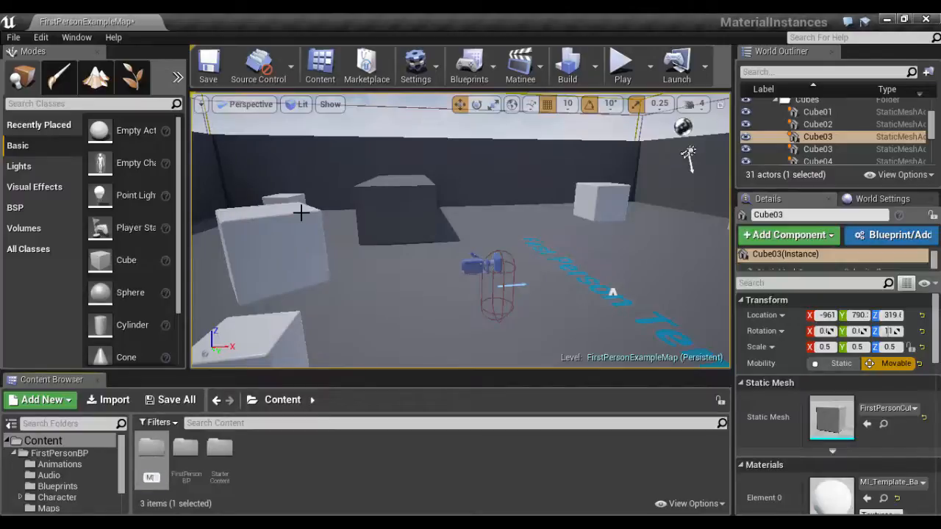
{"action": "type", "text": "aterialIn"}
{"action": "type", "text": "stances"}
{"action": "key", "text": "Return"}
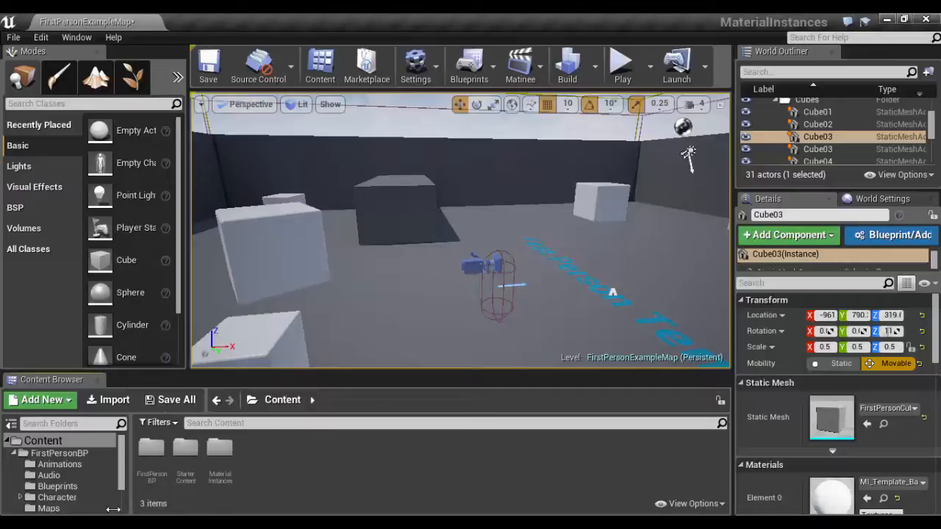
- Create a new material named Material_Parent inside the MaterialInstances folder
{"action": "left_click", "coordinate": [220, 462]}
{"action": "double_click", "coordinate": [220, 463]}
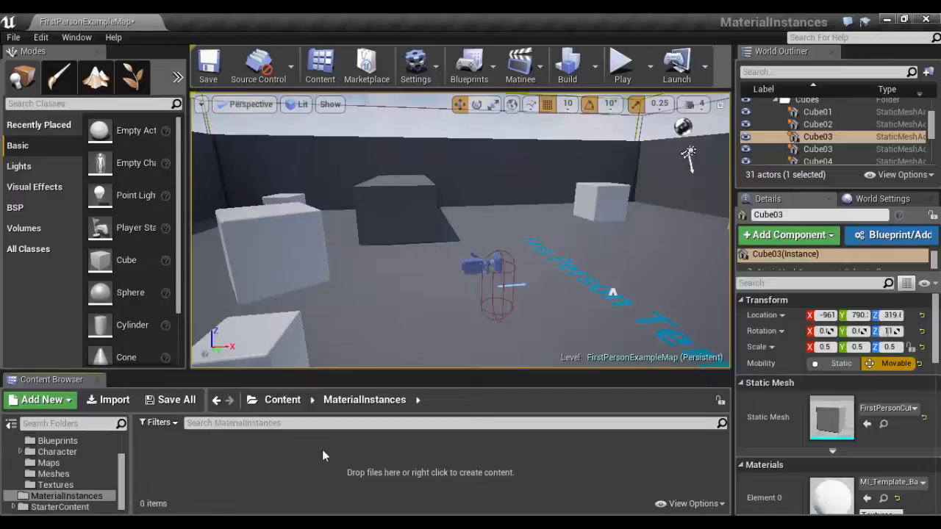
{"action": "right_click", "coordinate": [204, 459]}
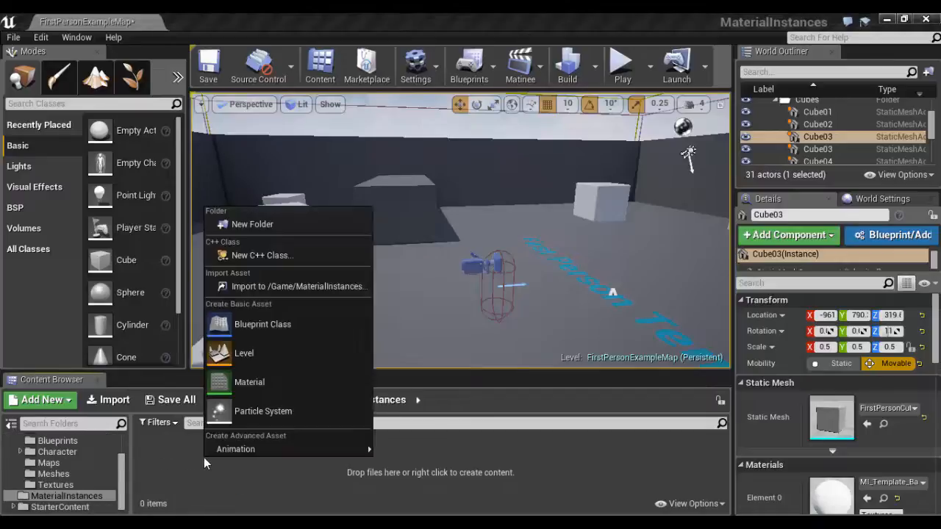
{"action": "left_click", "coordinate": [267, 385]}
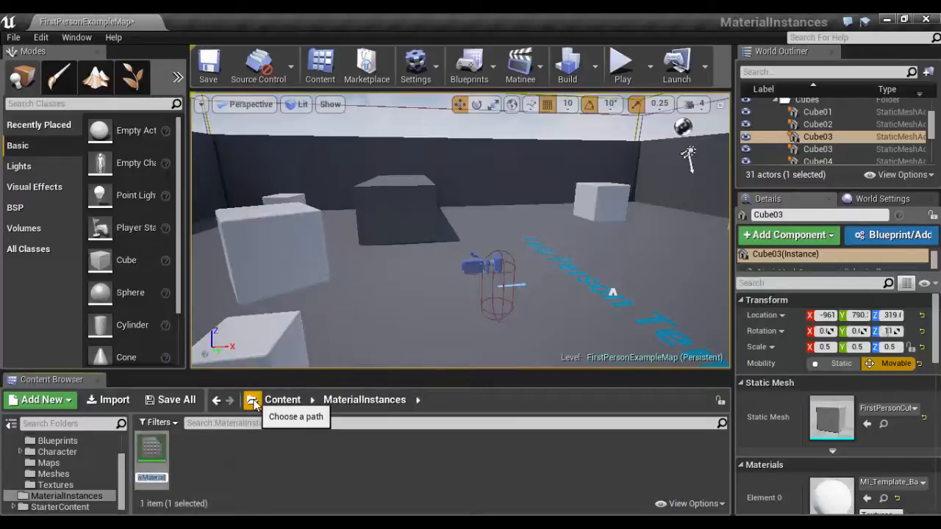
{"action": "type", "text": "Material_Parent"}
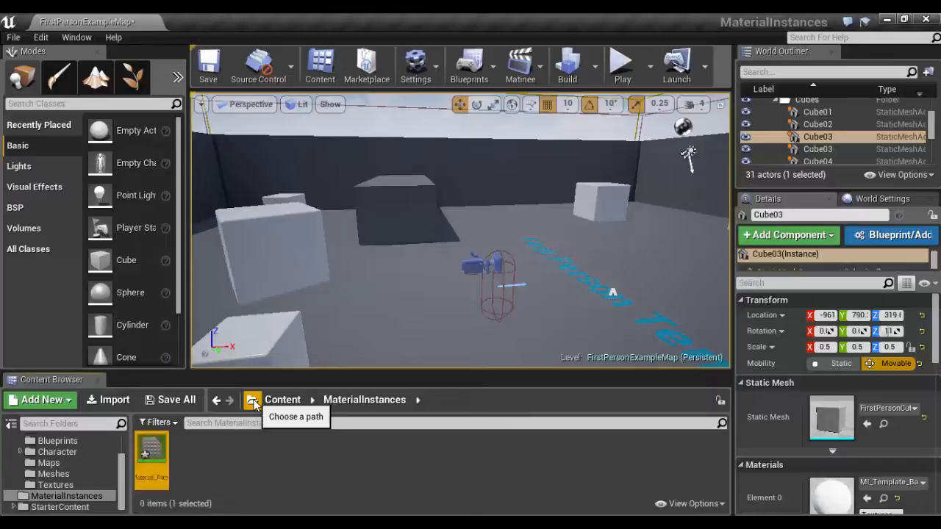
{"action": "key", "text": "Return"}
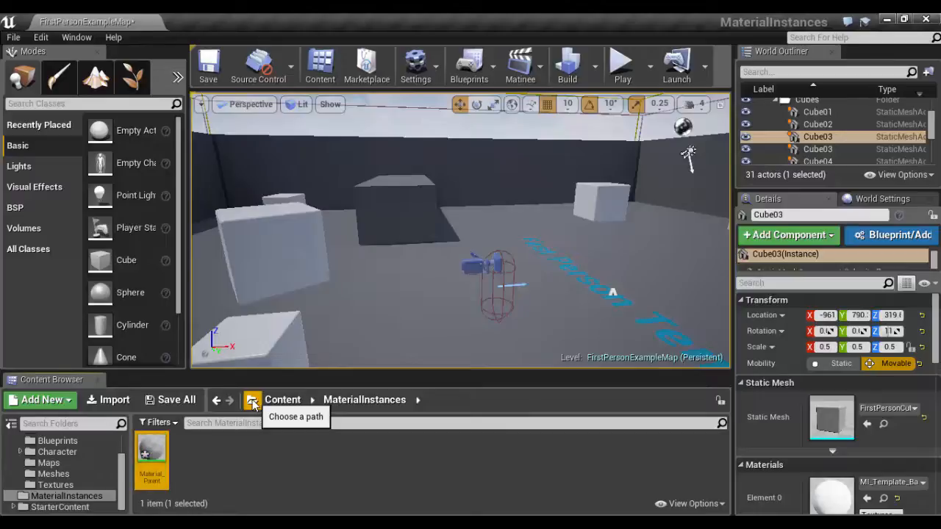
- Open Material_Parent for editing and add a TextureSampleParameter2D node beside the main material node
{"action": "double_click", "coordinate": [155, 457]}
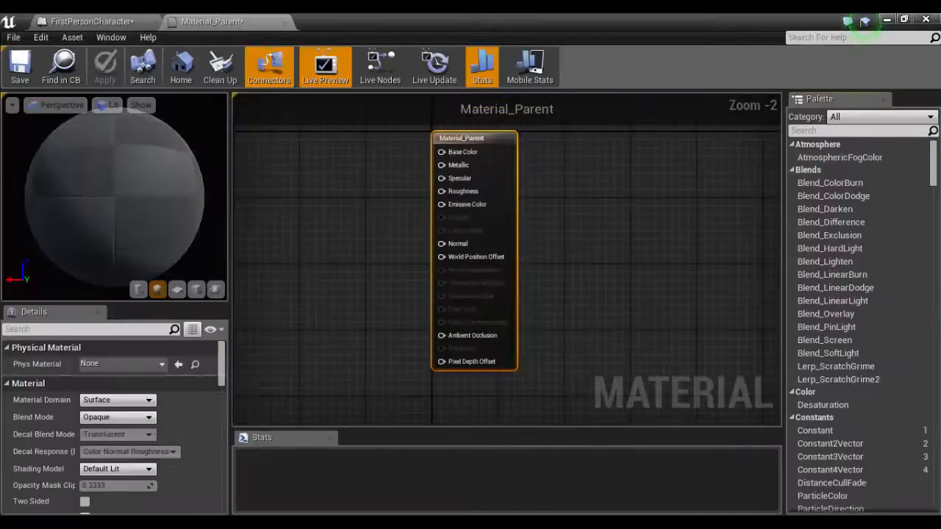
{"action": "right_click_drag", "start_coordinate": [384, 235], "coordinate": [488, 235]}
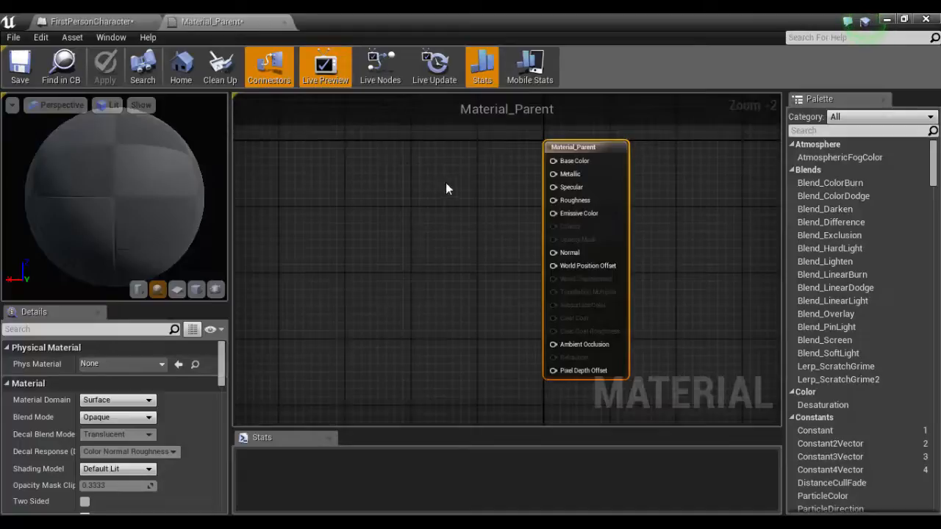
{"action": "mouse_move", "coordinate": [355, 193]}
{"action": "right_mouse_down"}
{"action": "mouse_move", "coordinate": [400, 202]}
{"action": "mouse_move", "coordinate": [352, 184]}
{"action": "right_mouse_up"}
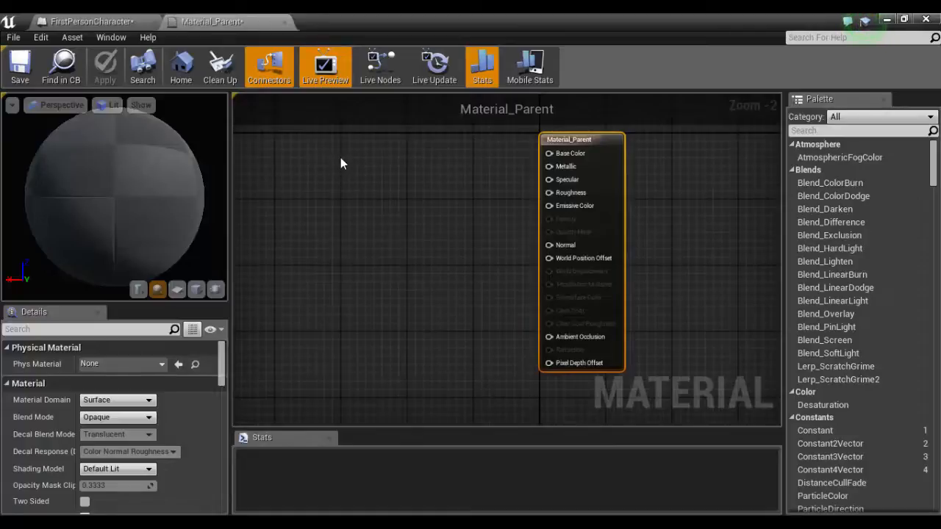
{"action": "right_click", "coordinate": [341, 158]}
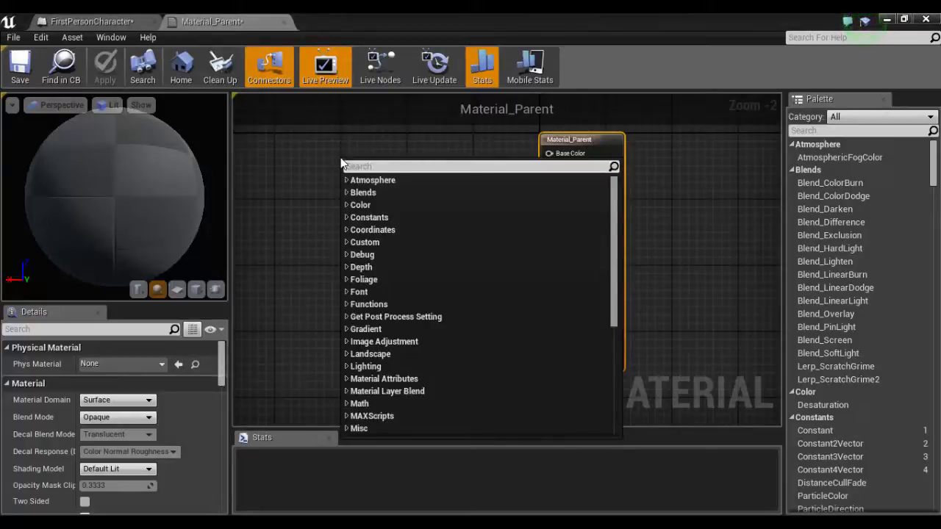
{"action": "type", "text": "text"}
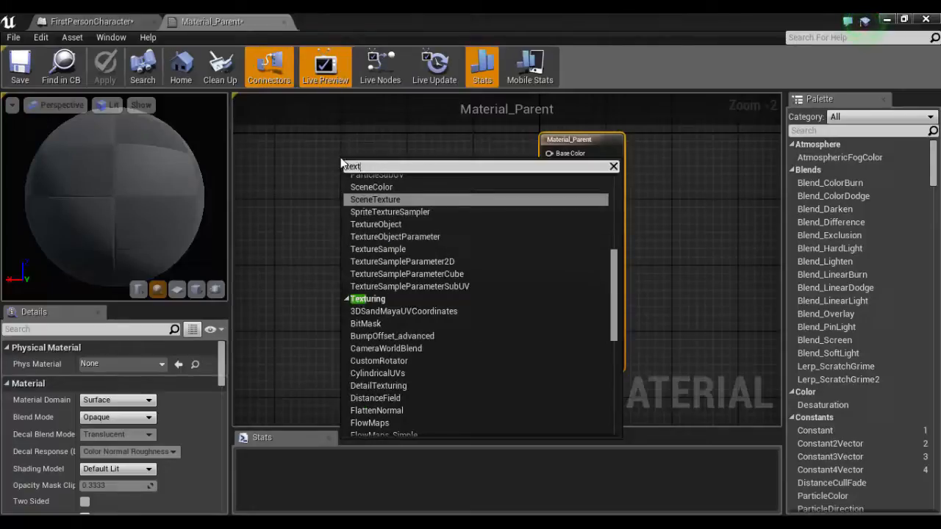
{"action": "type", "text": "ure param"}
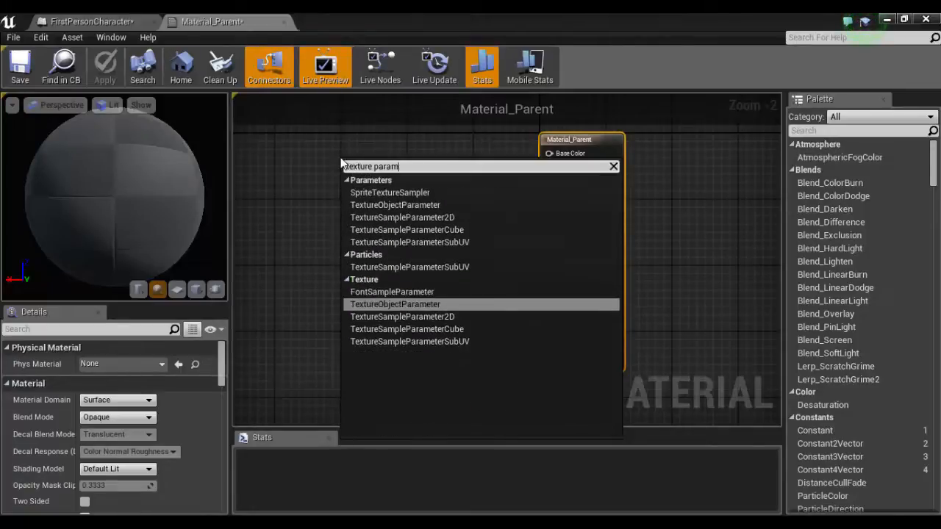
{"action": "left_click", "coordinate": [430, 316]}
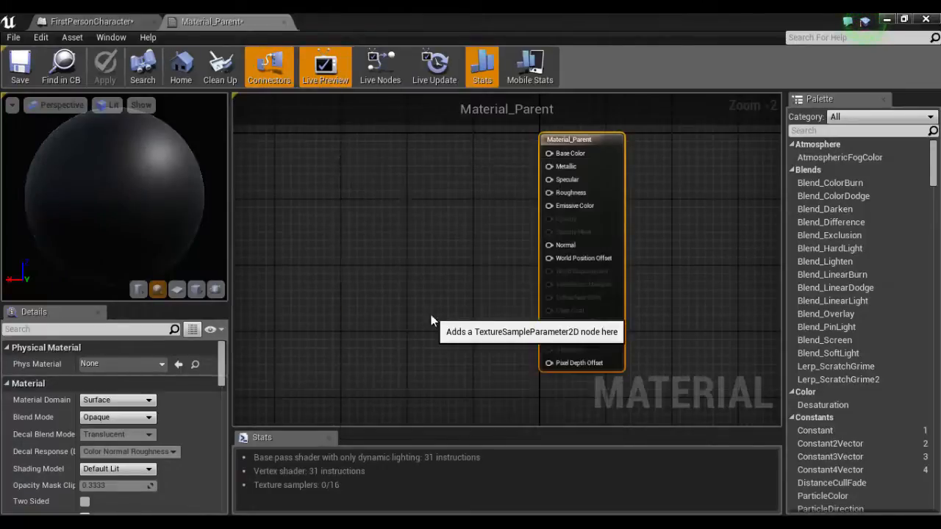
{"action": "left_click_drag", "start_coordinate": [349, 164], "coordinate": [300, 148]}
- Rename the texture sample parameter node as Diffuse
{"action": "right_click", "coordinate": [360, 288]}
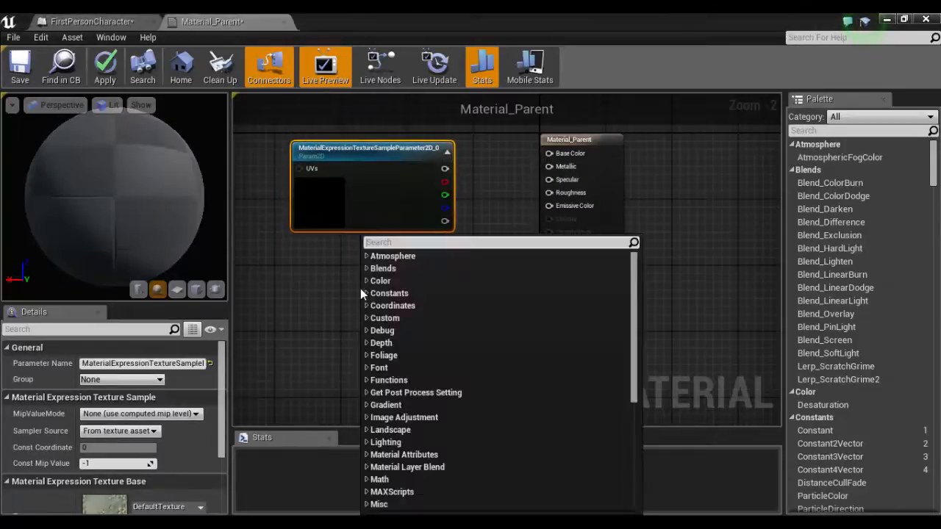
{"action": "type", "text": "texture"}
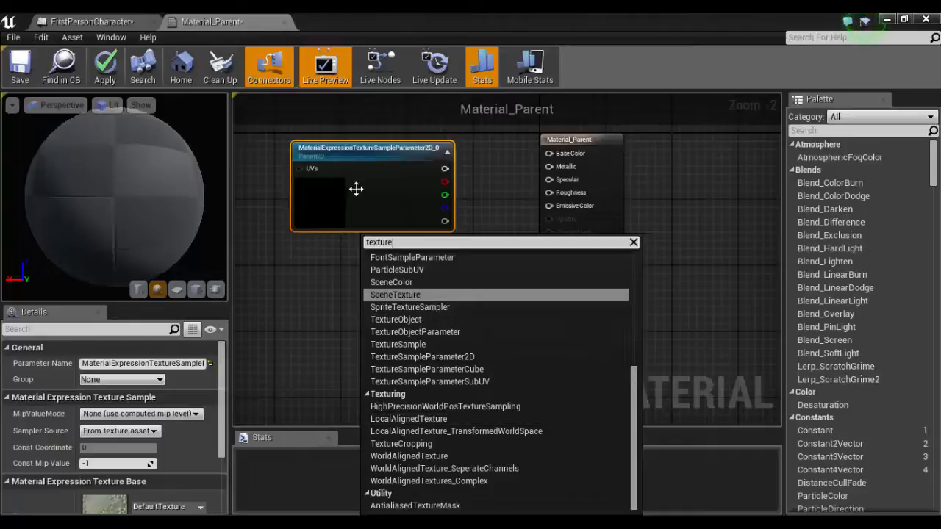
{"action": "left_click", "coordinate": [376, 150]}
{"action": "double_click", "coordinate": [376, 150]}
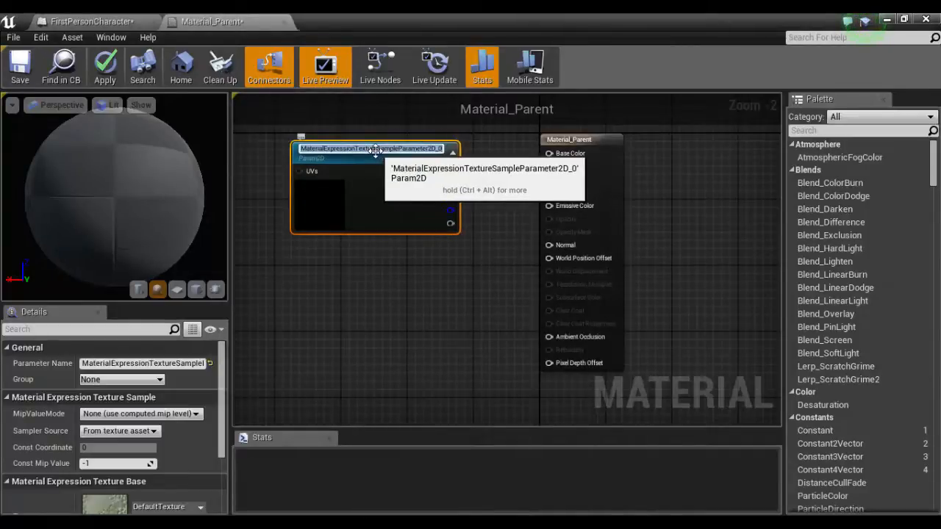
{"action": "type", "text": "Diffuse"}
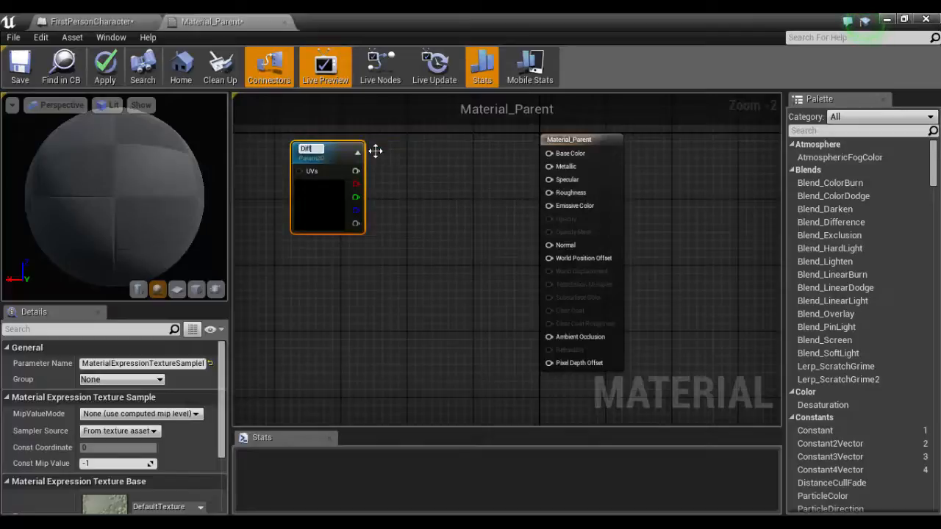
{"action": "key", "text": "Return"}
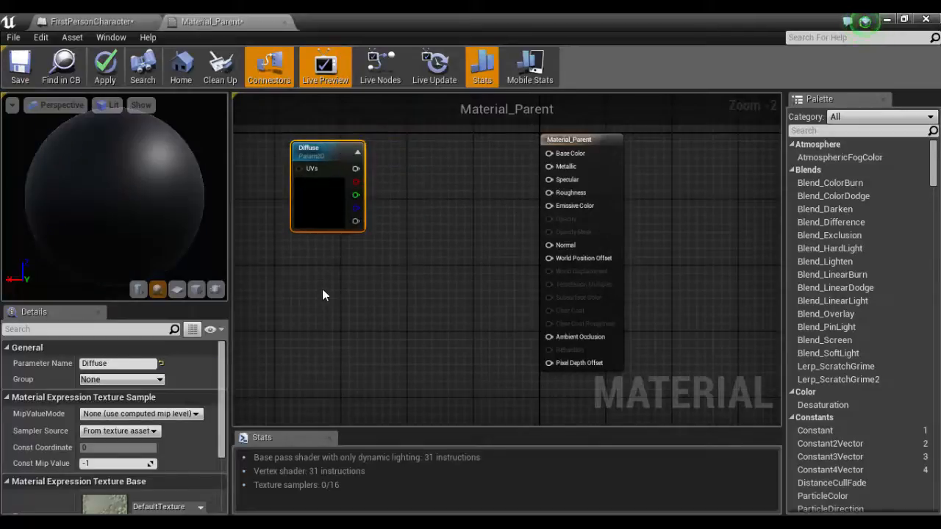
- Duplicate the Diffuse node, place the copy below the original and set its parameter name to NRM
{"action": "key", "text": "ctrl+w"}
{"action": "left_click_drag", "start_coordinate": [358, 304], "coordinate": [317, 278]}
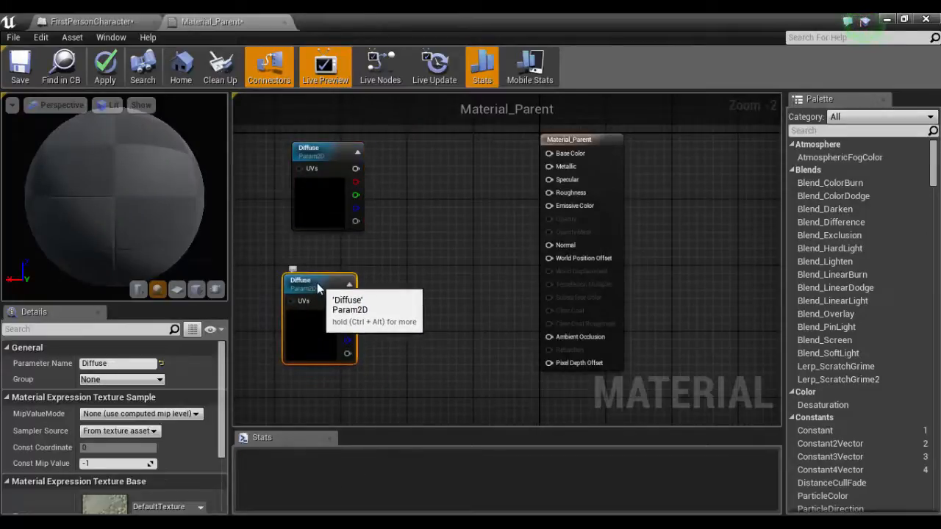
{"action": "right_click", "coordinate": [321, 289]}
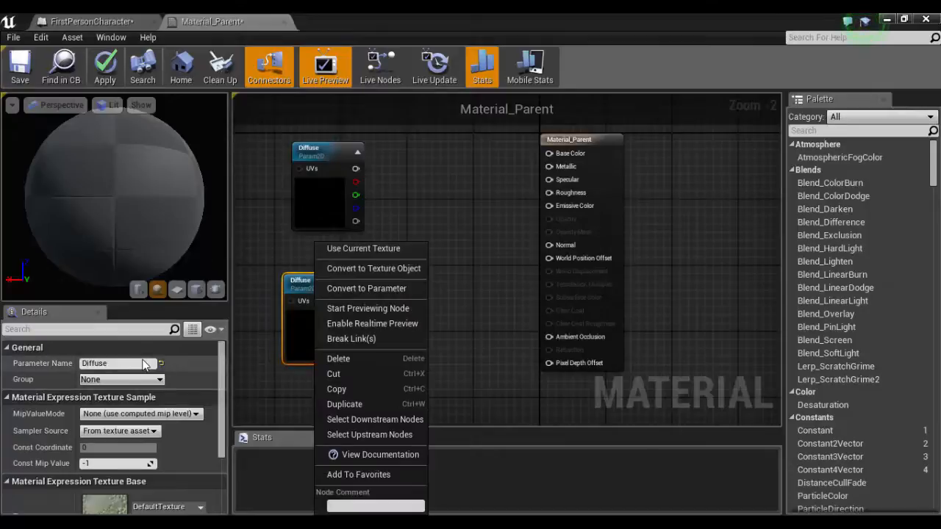
{"action": "left_click", "coordinate": [83, 364]}
{"action": "double_click", "coordinate": [83, 363]}
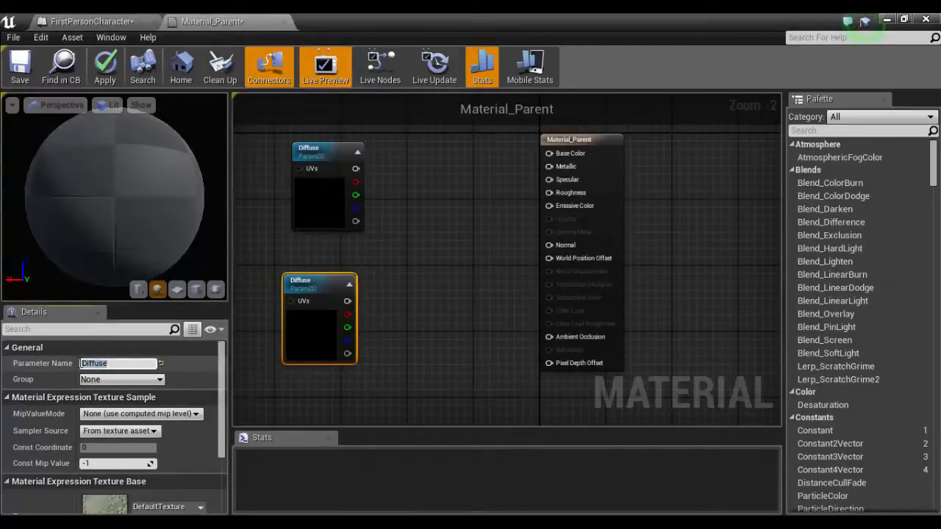
{"action": "type", "text": "NRM"}
{"action": "key", "text": "Return"}
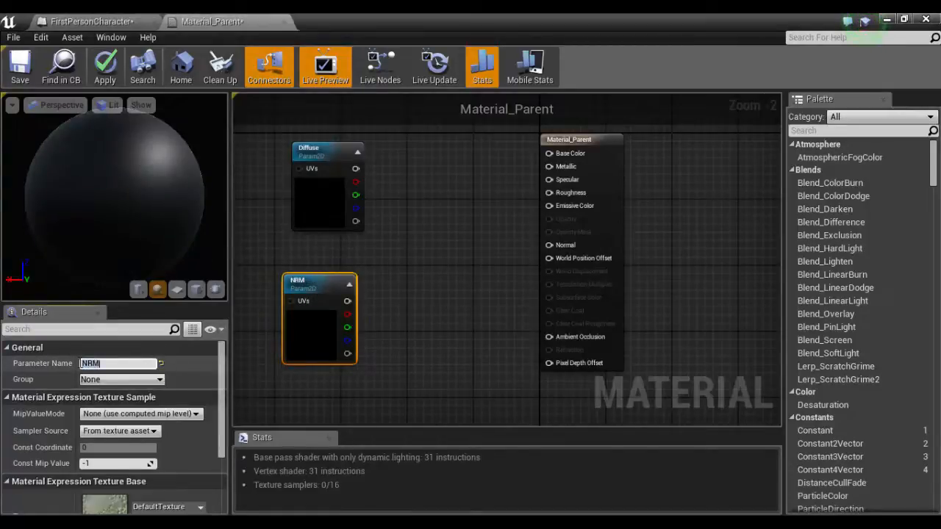
- Connect the Diffuse node's combined colour output to the Base Color input of Material_Parent
{"action": "mouse_move", "coordinate": [420, 243]}
{"action": "right_mouse_down"}
{"action": "mouse_move", "coordinate": [368, 230]}
{"action": "mouse_move", "coordinate": [428, 235]}
{"action": "right_mouse_up"}
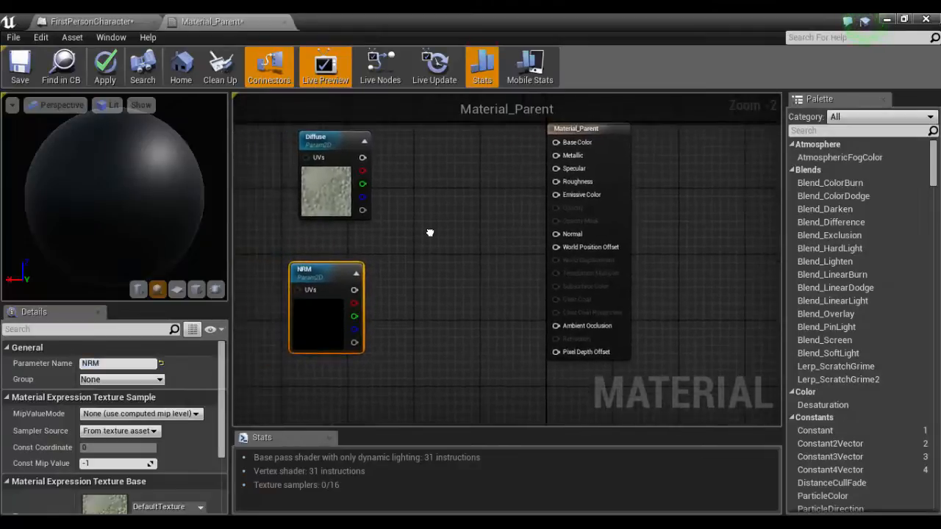
{"action": "left_click", "coordinate": [318, 189]}
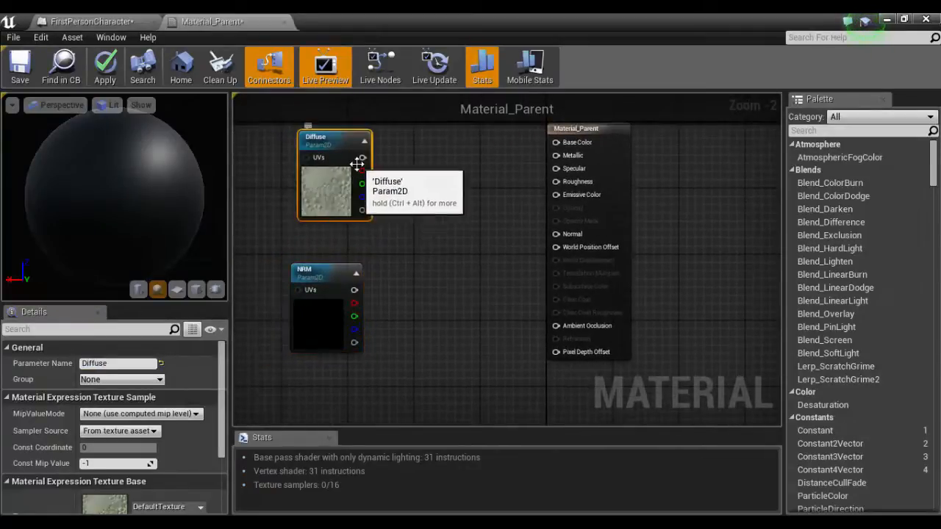
{"action": "left_click_drag", "start_coordinate": [363, 157], "coordinate": [556, 144]}
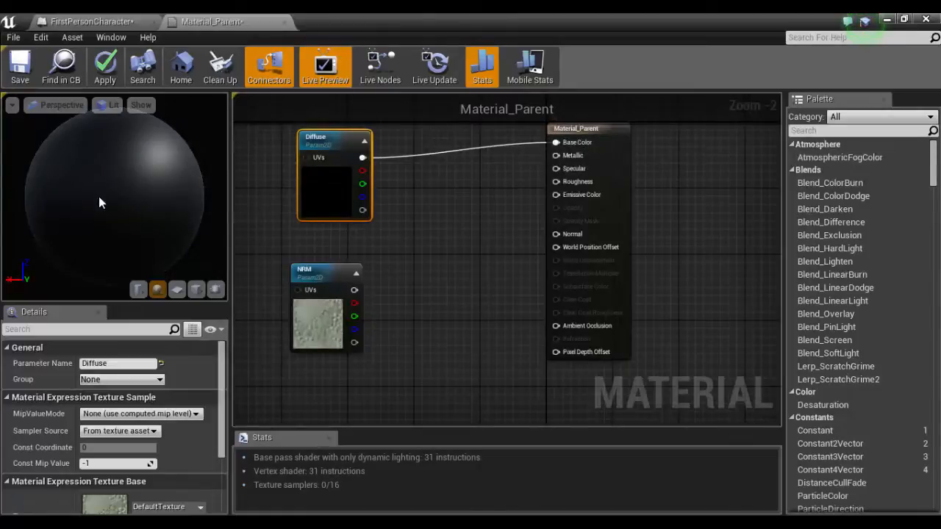
{"action": "mouse_move", "coordinate": [99, 196]}
{"action": "right_mouse_down"}
{"action": "mouse_move", "coordinate": [99, 162]}
{"action": "mouse_move", "coordinate": [98, 191]}
{"action": "right_mouse_up"}
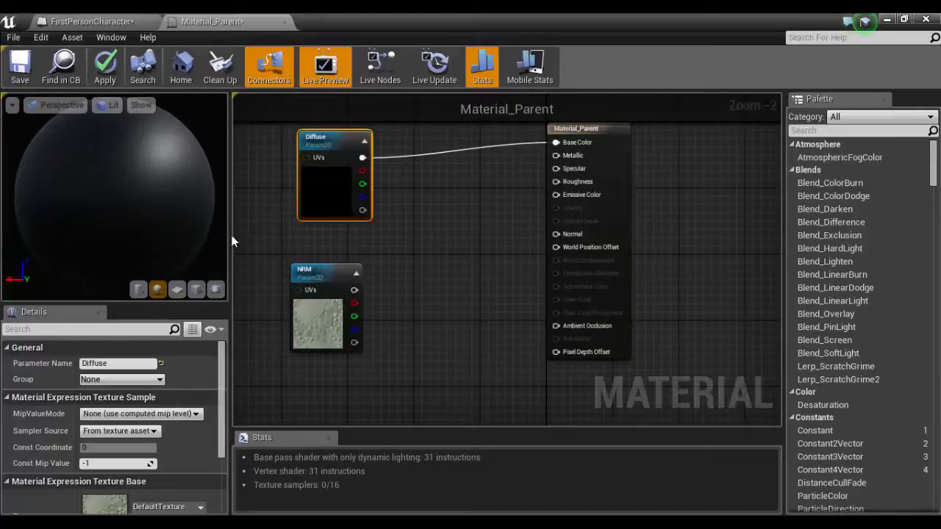
{"action": "scroll", "coordinate": [326, 323], "scroll_direction": "up", "scroll_amount": 3}
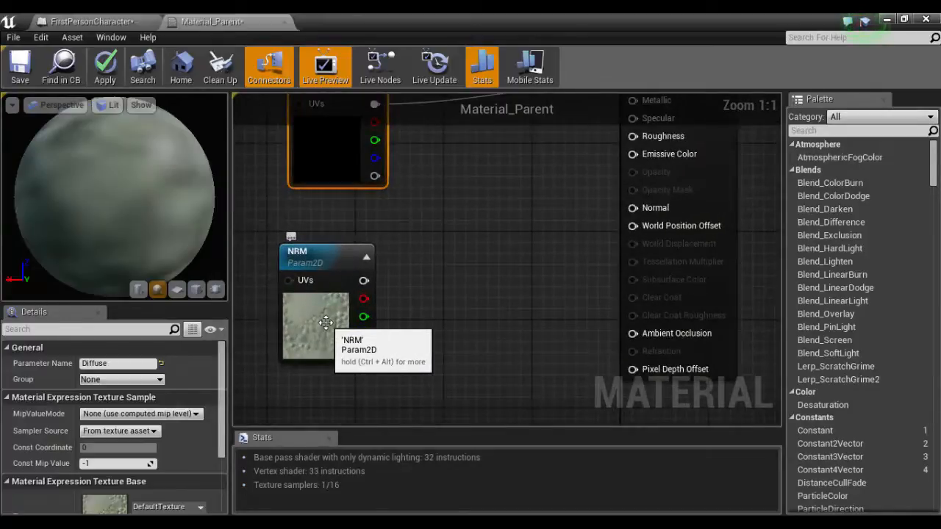
- Connect the NRM node's combined output to the Normal input of Material_Parent and inspect the preview sphere
{"action": "scroll", "coordinate": [326, 322], "scroll_direction": "down", "scroll_amount": 3}
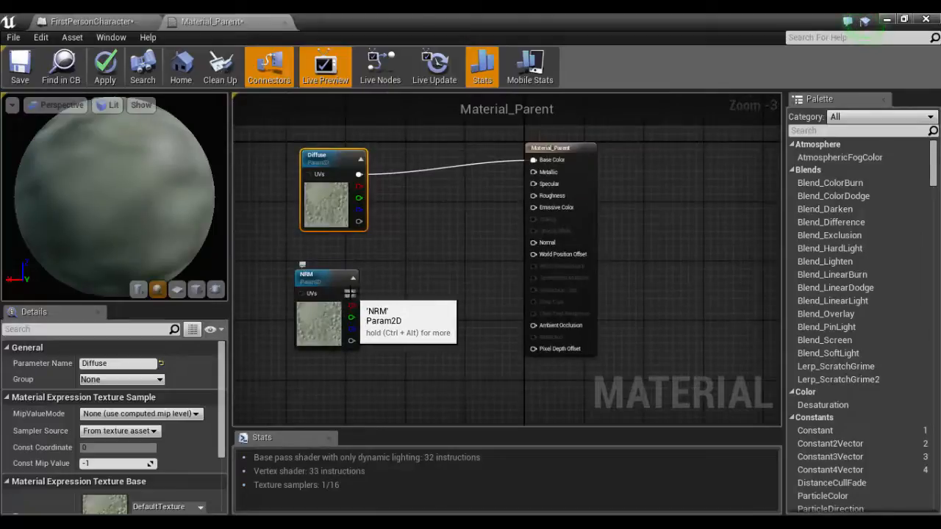
{"action": "left_click_drag", "start_coordinate": [352, 293], "coordinate": [541, 247]}
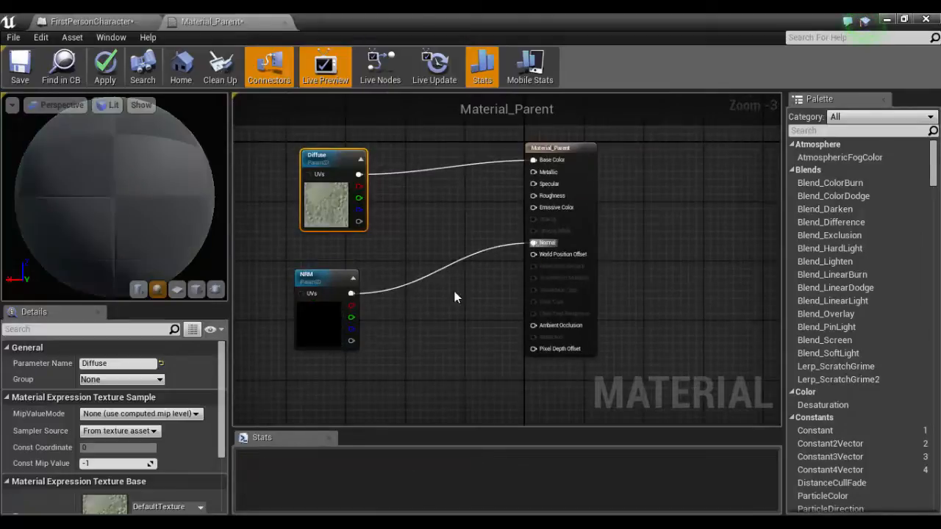
{"action": "mouse_move", "coordinate": [122, 200]}
{"action": "left_mouse_down"}
{"action": "mouse_move", "coordinate": [140, 187]}
{"action": "mouse_move", "coordinate": [132, 180]}
{"action": "mouse_move", "coordinate": [110, 195]}
{"action": "mouse_move", "coordinate": [121, 190]}
{"action": "left_mouse_up"}
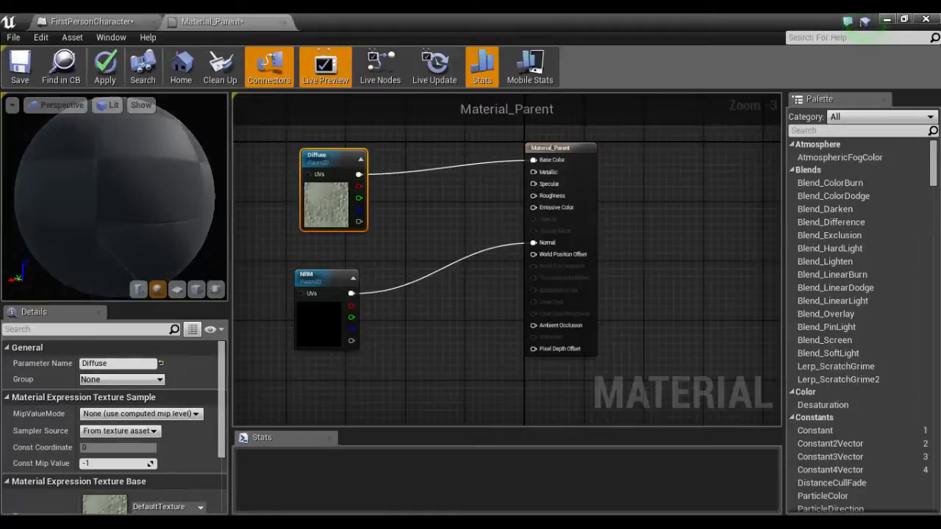
{"action": "scroll", "coordinate": [110, 417], "scroll_direction": "down", "scroll_amount": 3}
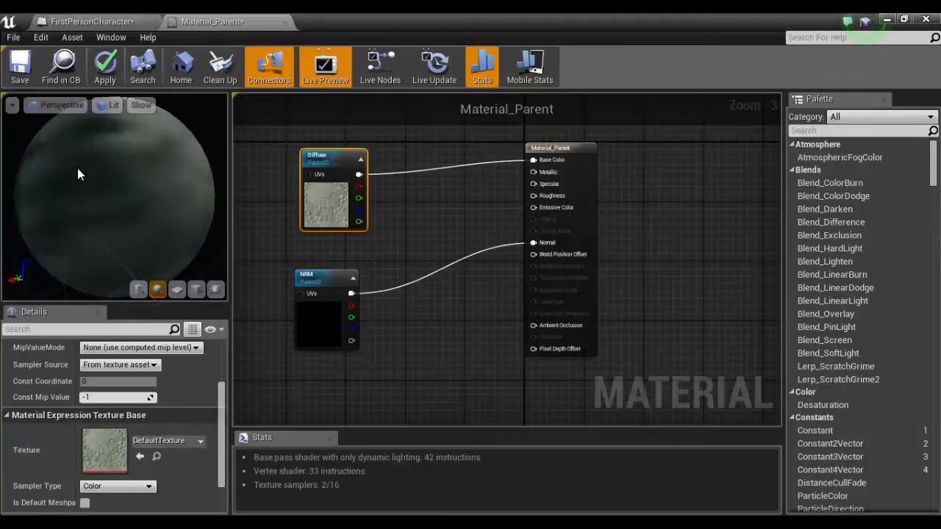
{"action": "left_click_drag", "start_coordinate": [78, 167], "coordinate": [150, 174]}
- Add a TextureCoordinate node in the free space before the Diffuse node's UVs input
{"action": "right_click_drag", "start_coordinate": [276, 237], "coordinate": [410, 227]}
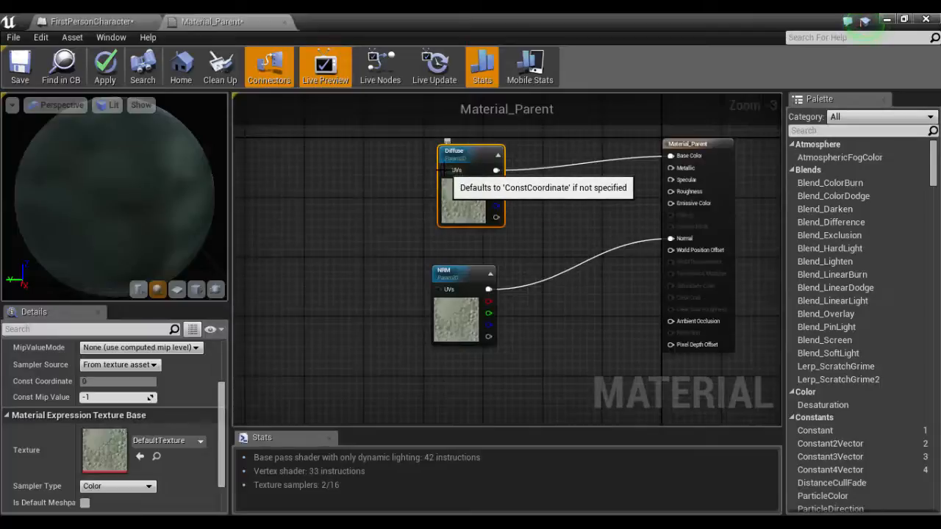
{"action": "left_click_drag", "start_coordinate": [443, 170], "coordinate": [330, 179]}
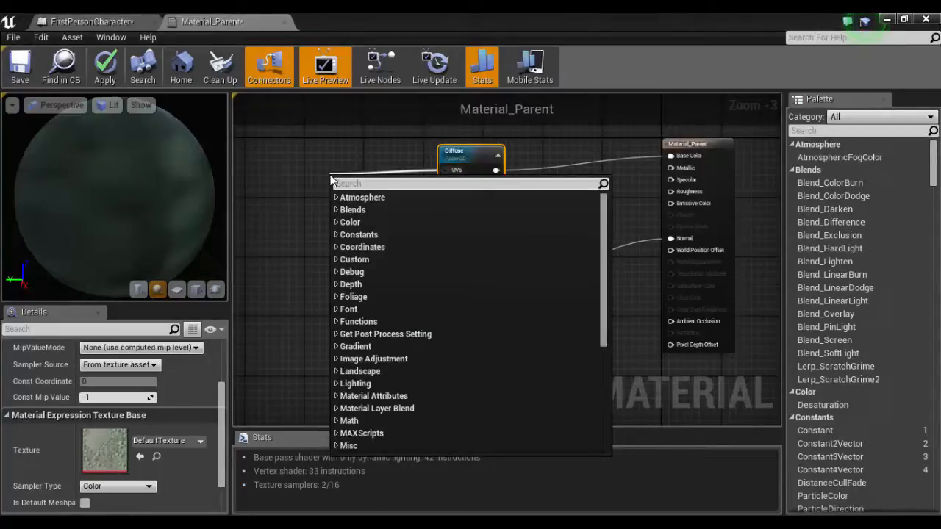
{"action": "left_click", "coordinate": [315, 176]}
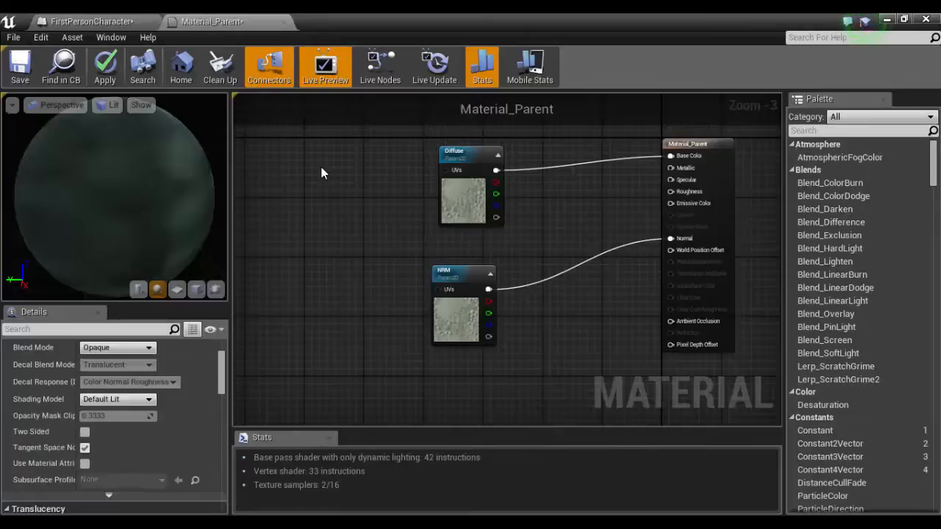
{"action": "right_click", "coordinate": [316, 175]}
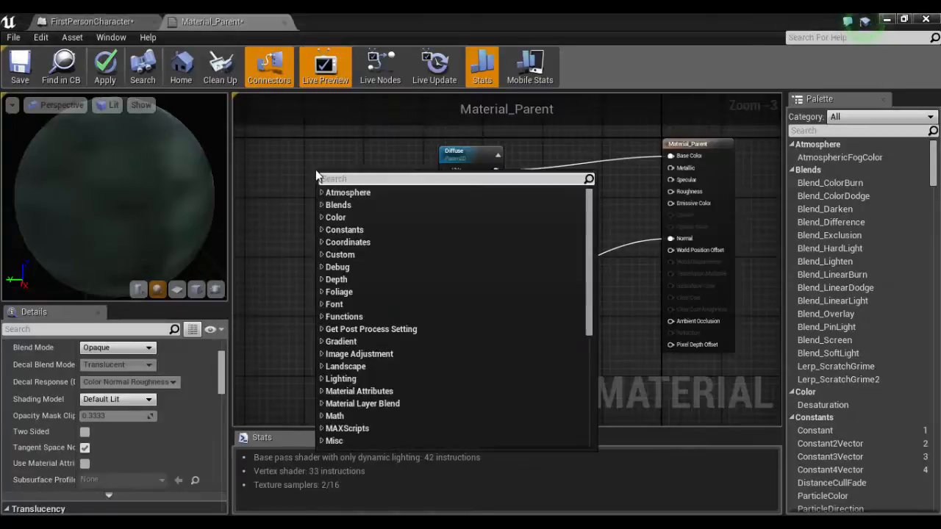
{"action": "type", "text": "text"}
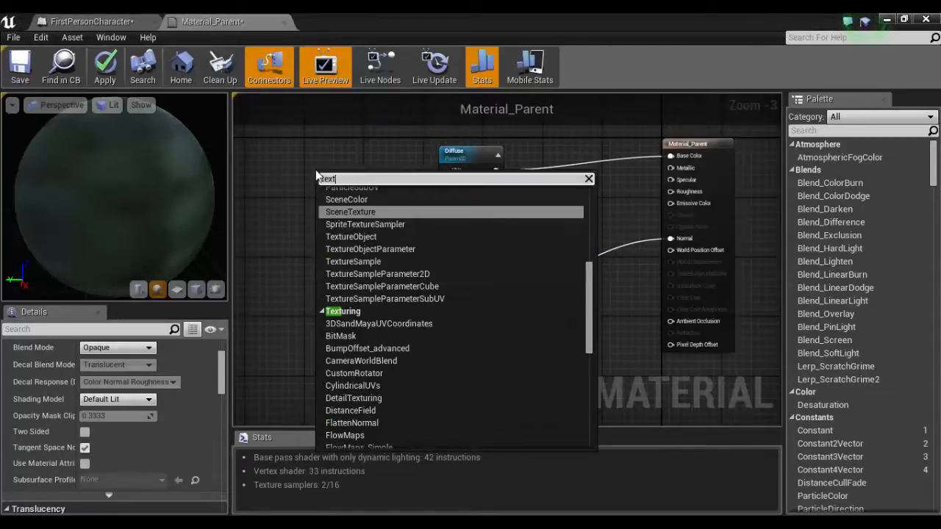
{"action": "type", "text": " co"}
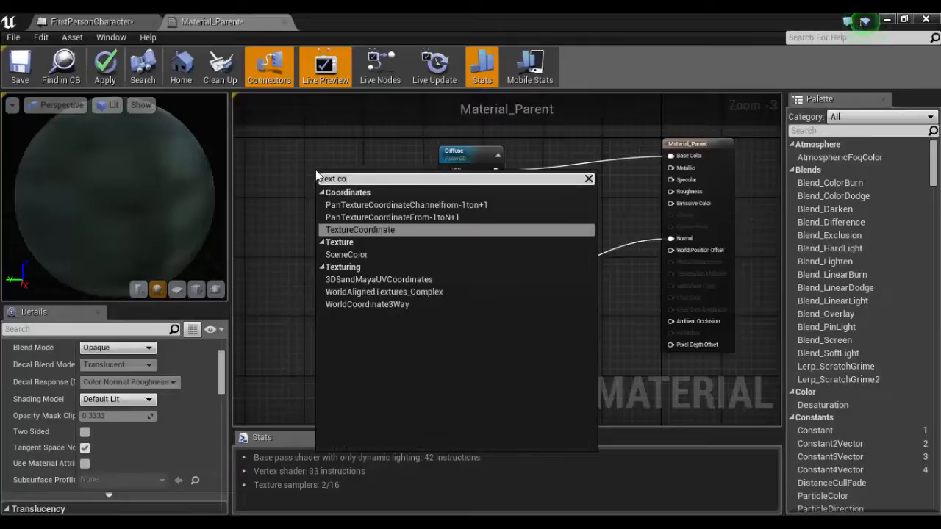
{"action": "left_click", "coordinate": [411, 231]}
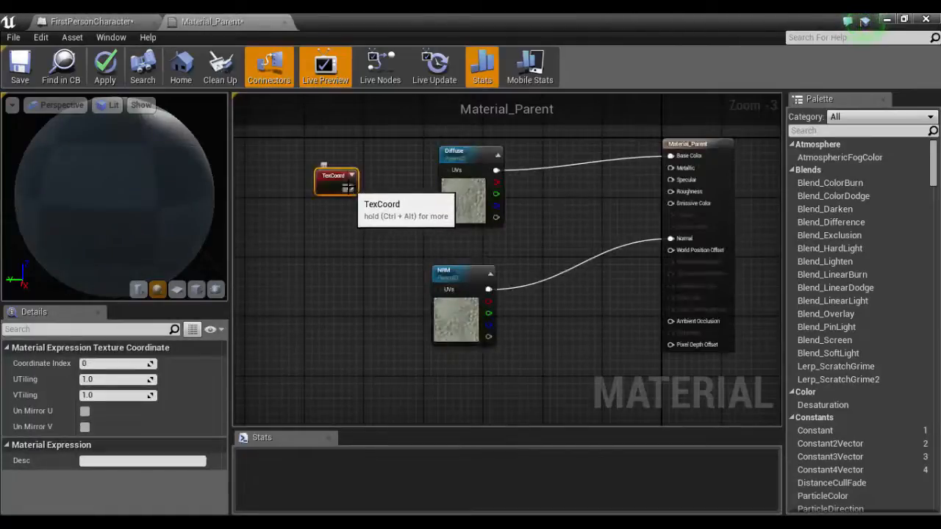
{"action": "left_click_drag", "start_coordinate": [337, 177], "coordinate": [325, 183]}
- Set the TexCoord node's UTiling and VTiling to 4 and connect it to the UVs inputs of Diffuse and NRM
{"action": "left_click", "coordinate": [111, 377]}
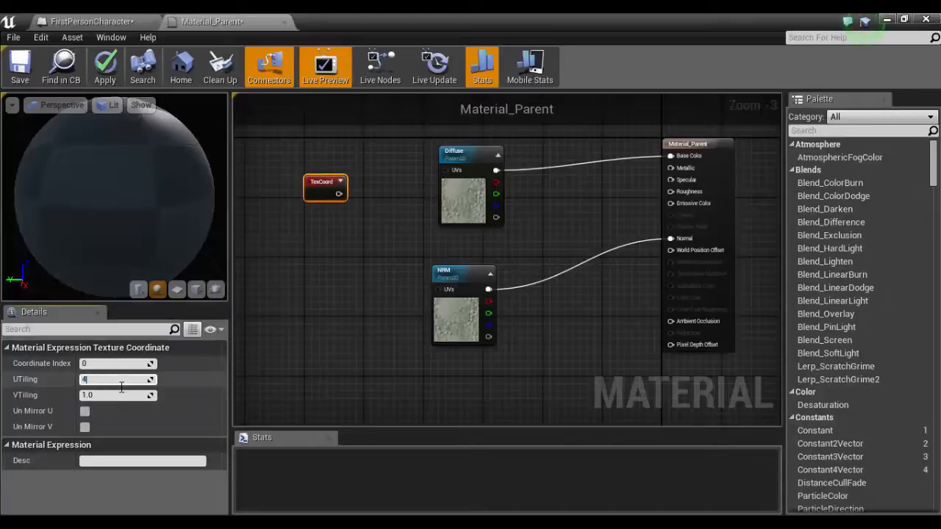
{"action": "key", "text": "Tab"}
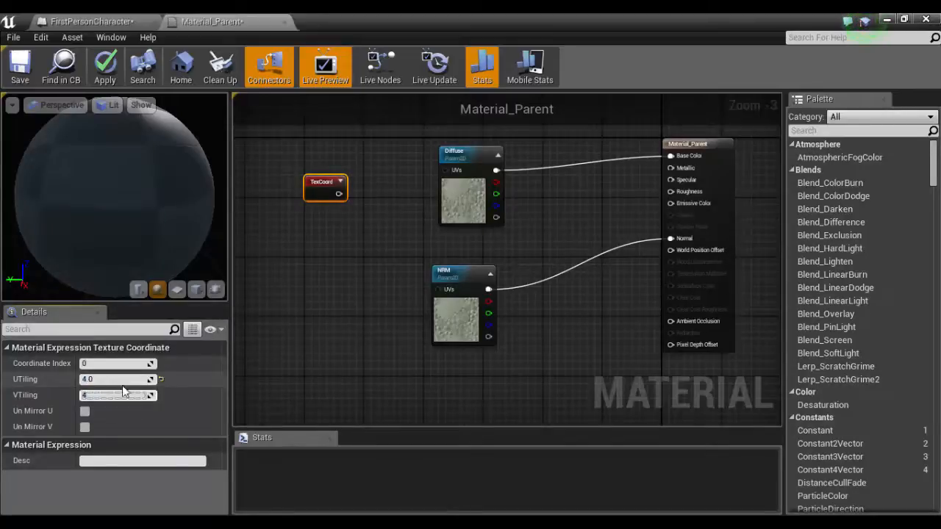
{"action": "key", "text": "Return"}
{"action": "left_click_drag", "start_coordinate": [338, 193], "coordinate": [437, 289]}
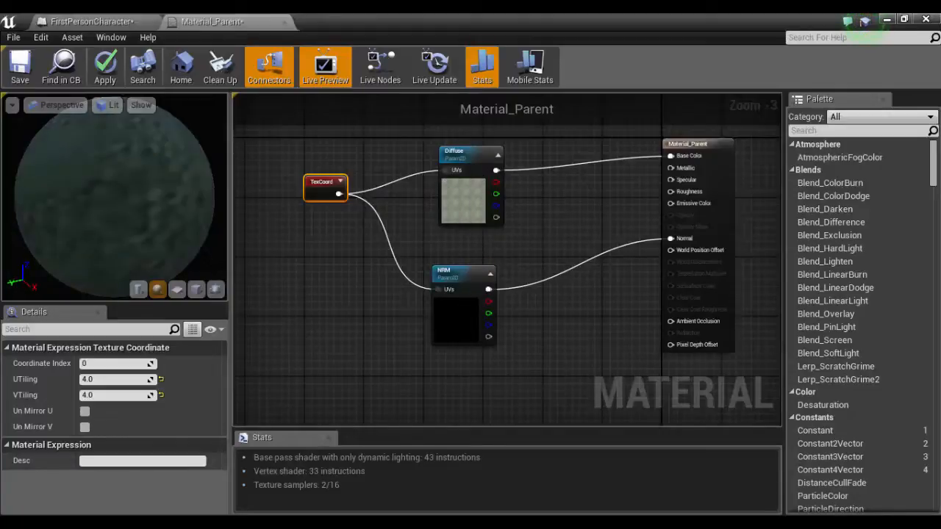
{"action": "left_click_drag", "start_coordinate": [161, 225], "coordinate": [134, 225]}
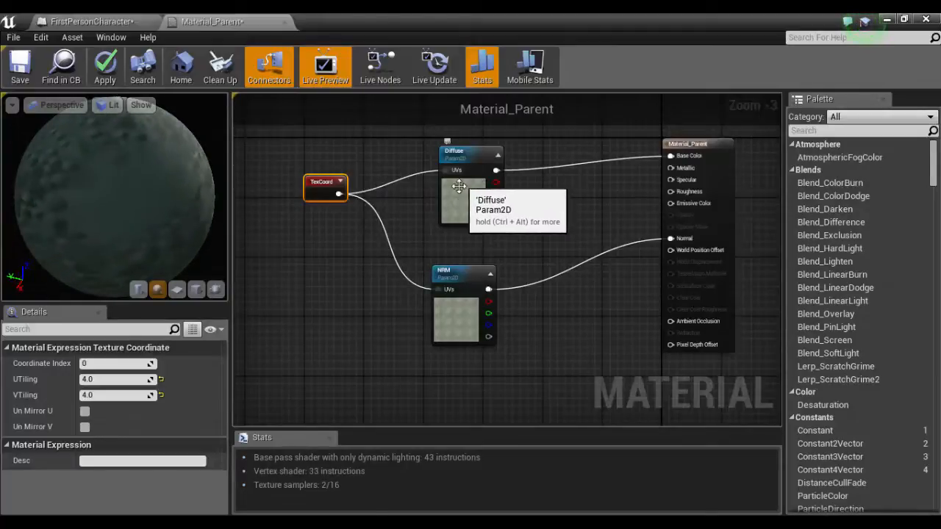
{"action": "left_click_drag", "start_coordinate": [194, 184], "coordinate": [16, 193]}
{"action": "left_click_drag", "start_coordinate": [66, 169], "coordinate": [91, 164]}
{"action": "left_click_drag", "start_coordinate": [141, 195], "coordinate": [272, 181]}
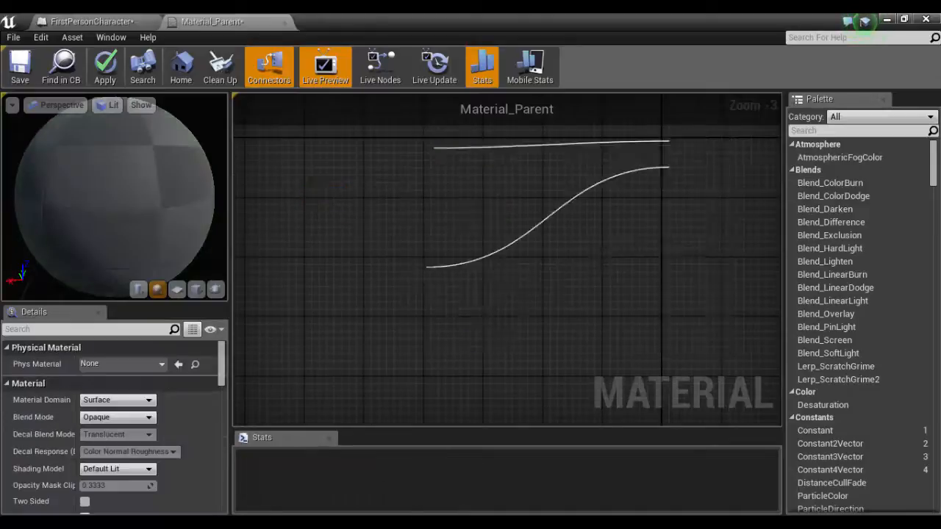
- Move the Diffuse and NRM nodes farther from Material_Parent and spread them apart vertically to make room between them
{"action": "right_click_drag", "start_coordinate": [369, 245], "coordinate": [290, 273]}
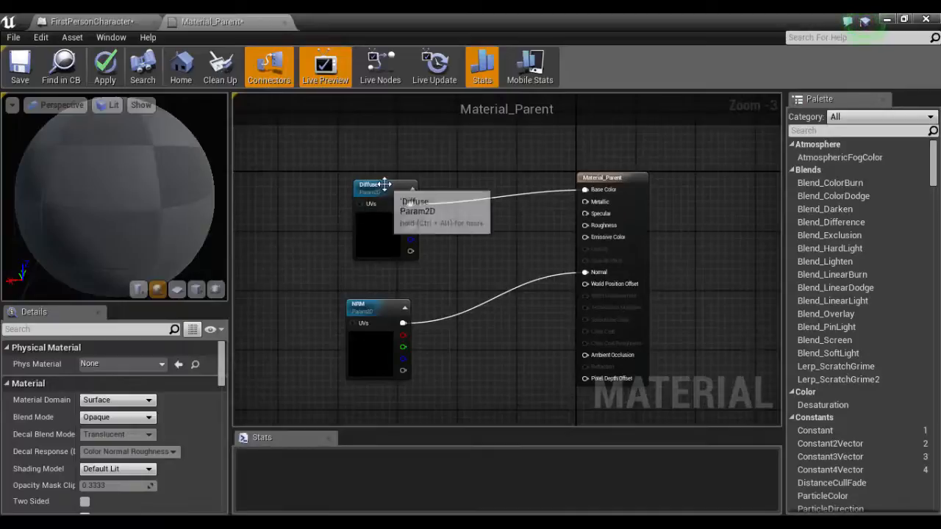
{"action": "left_click_drag", "start_coordinate": [380, 190], "coordinate": [306, 167]}
{"action": "left_click_drag", "start_coordinate": [372, 315], "coordinate": [299, 330]}
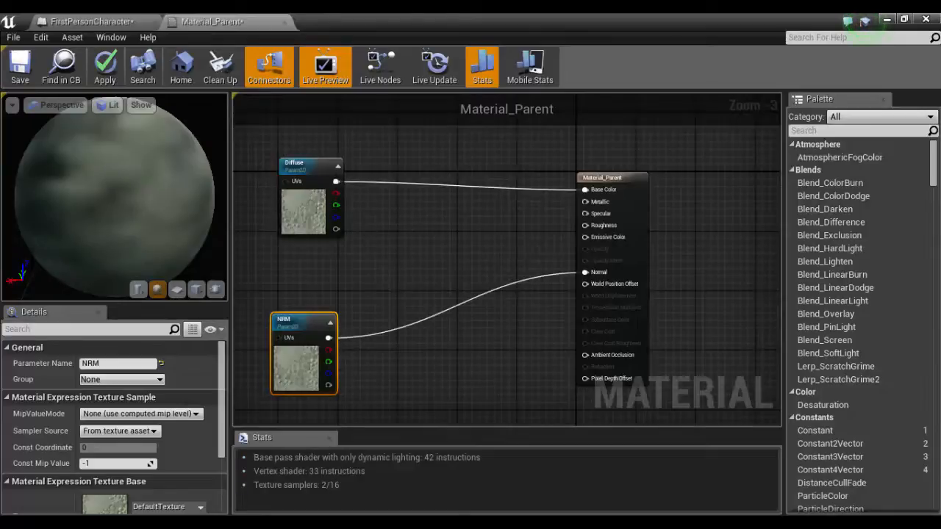
{"action": "right_click_drag", "start_coordinate": [367, 230], "coordinate": [400, 228]}
{"action": "left_click_drag", "start_coordinate": [341, 165], "coordinate": [305, 135]}
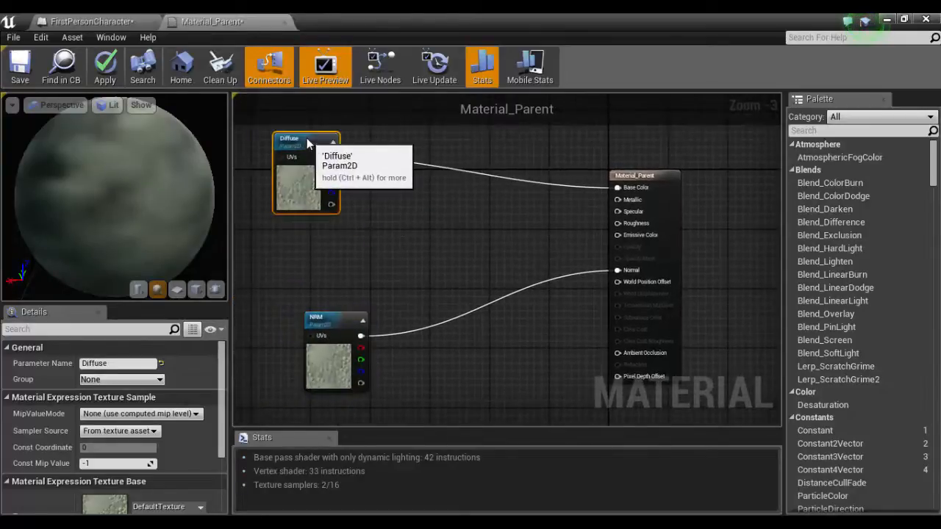
{"action": "left_click_drag", "start_coordinate": [352, 322], "coordinate": [313, 374]}
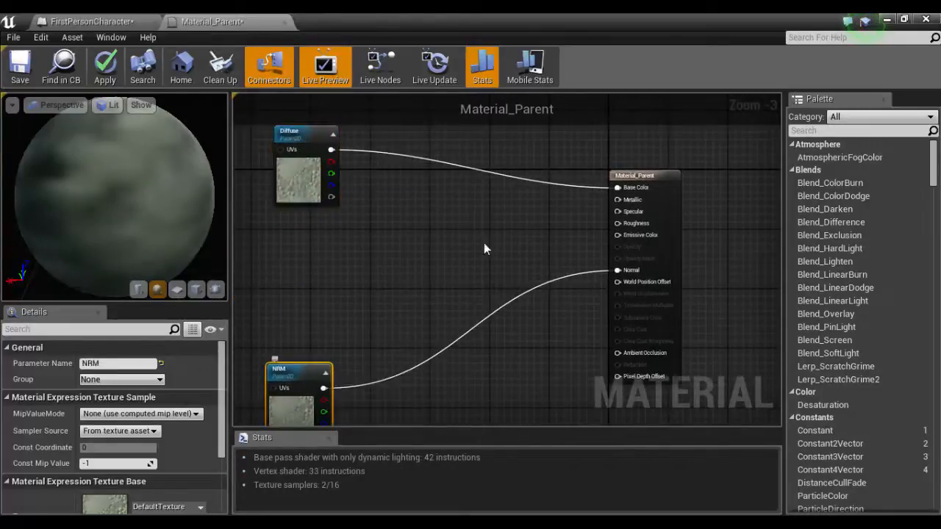
- Add a scalar parameter node between the texture nodes and Material_Parent, and connect it to the Metallic input
{"action": "right_click_drag", "start_coordinate": [518, 207], "coordinate": [451, 210]}
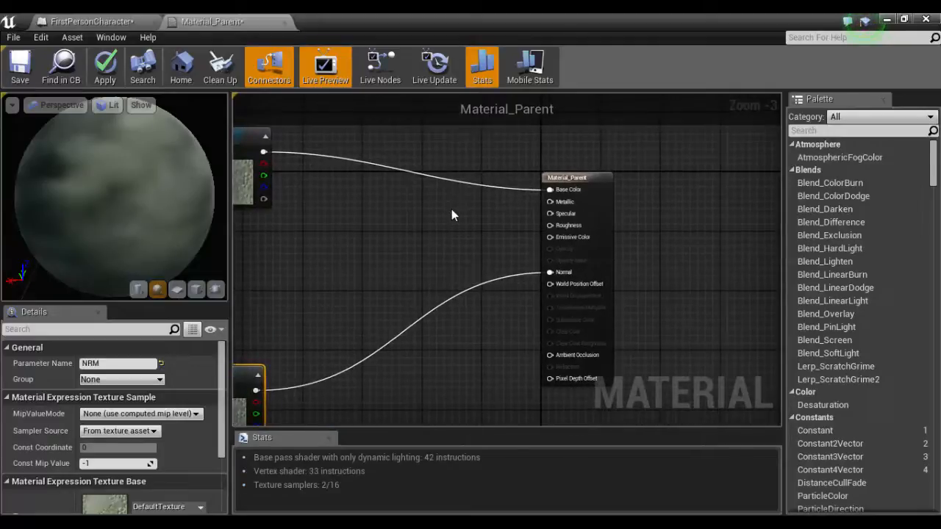
{"action": "left_click", "coordinate": [430, 230]}
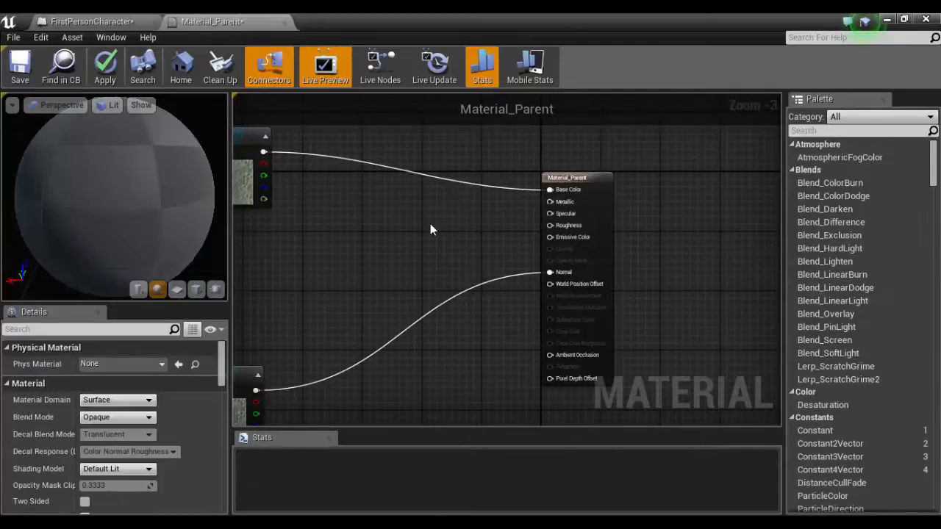
{"action": "left_click", "coordinate": [430, 230]}
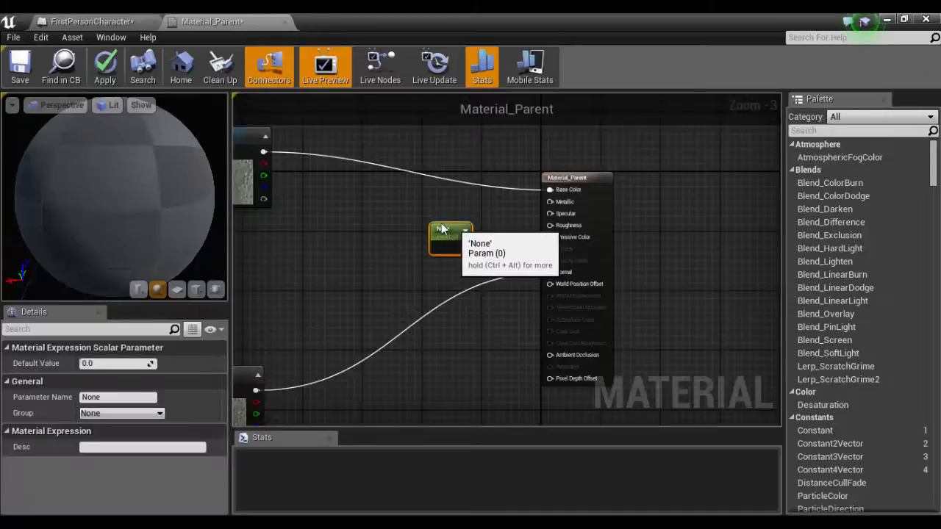
{"action": "left_click_drag", "start_coordinate": [454, 227], "coordinate": [430, 219]}
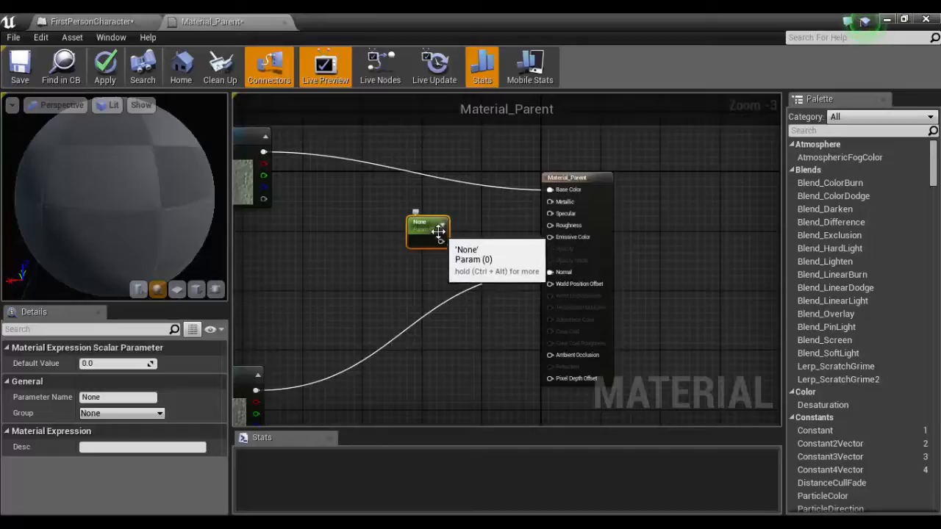
{"action": "left_click", "coordinate": [432, 224]}
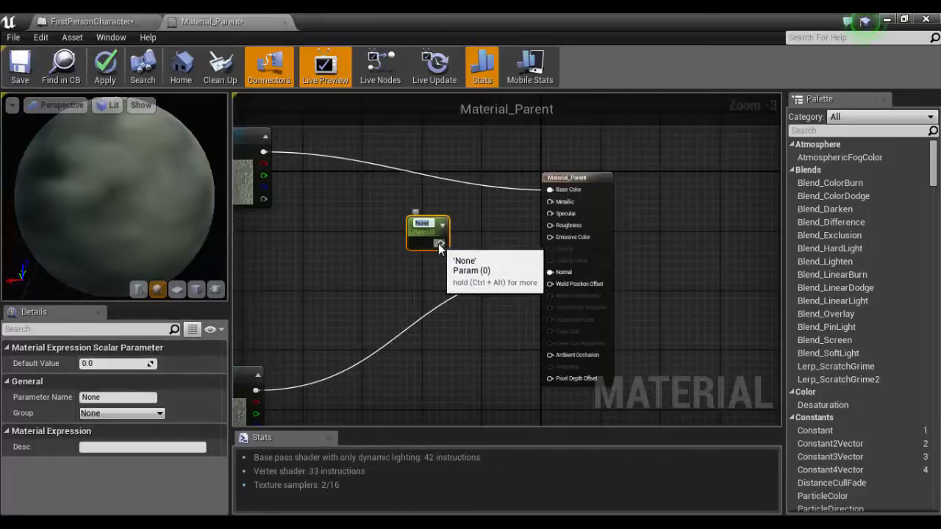
{"action": "left_click_drag", "start_coordinate": [440, 242], "coordinate": [551, 202]}
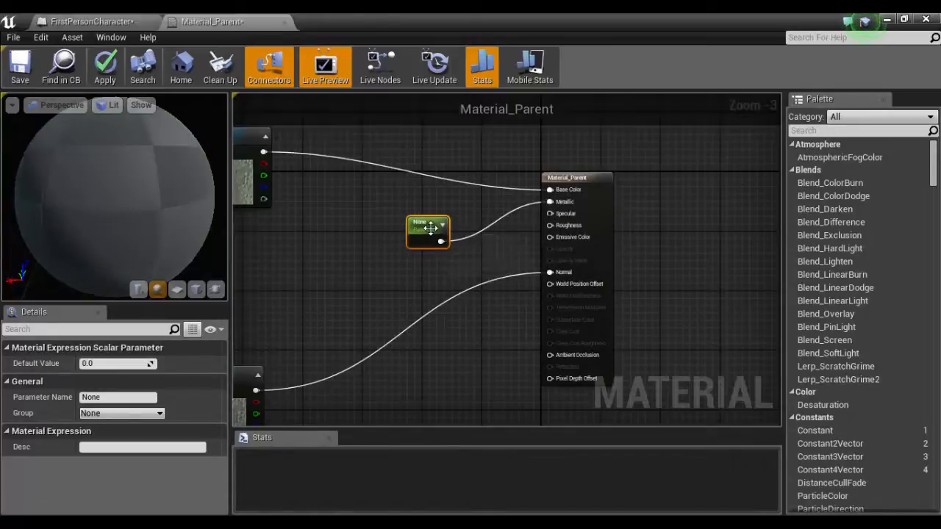
- Duplicate the scalar parameter node twice below the original and connect the copies to the Specular and Roughness inputs
{"action": "key", "text": "ctrl+v"}
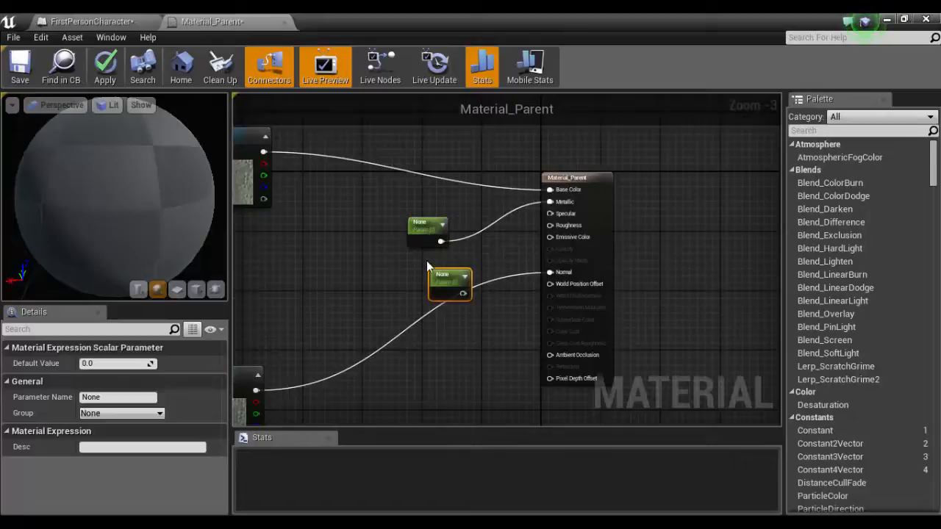
{"action": "key", "text": "ctrl+v"}
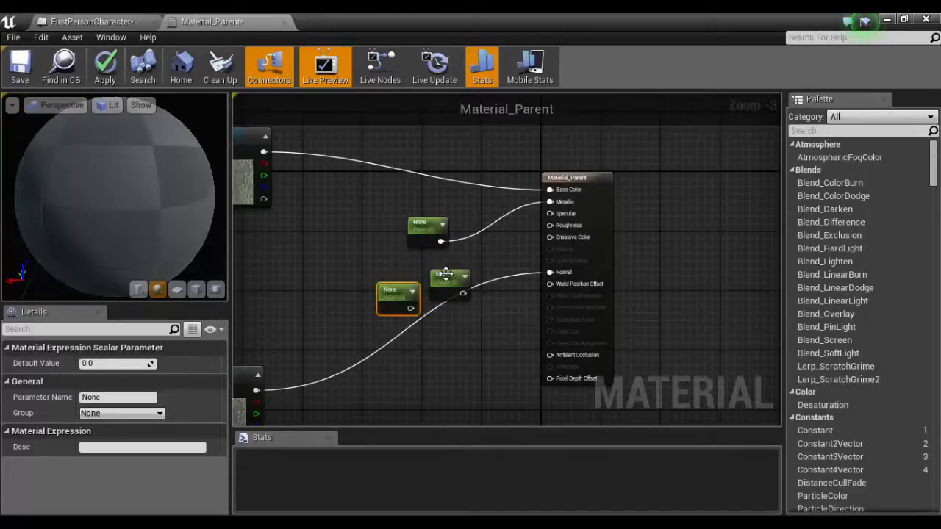
{"action": "left_click_drag", "start_coordinate": [444, 274], "coordinate": [424, 252]}
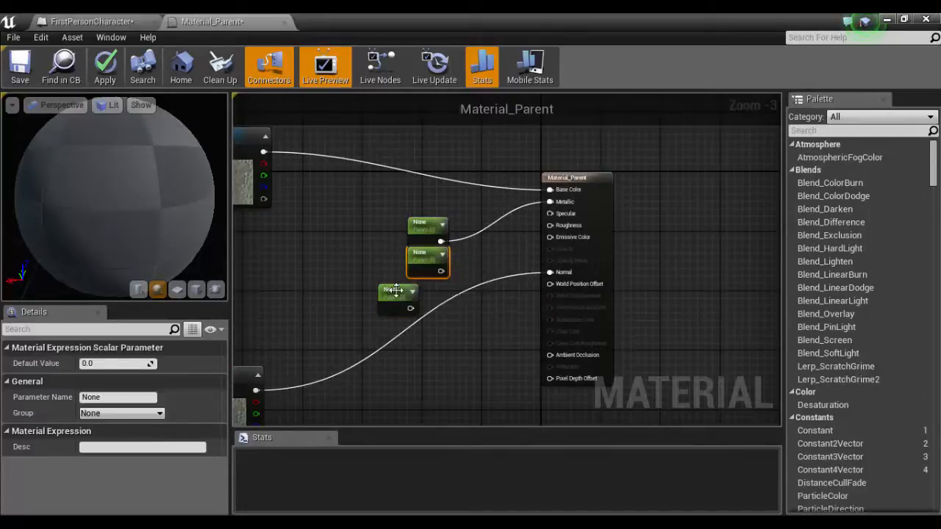
{"action": "left_click_drag", "start_coordinate": [395, 290], "coordinate": [375, 284]}
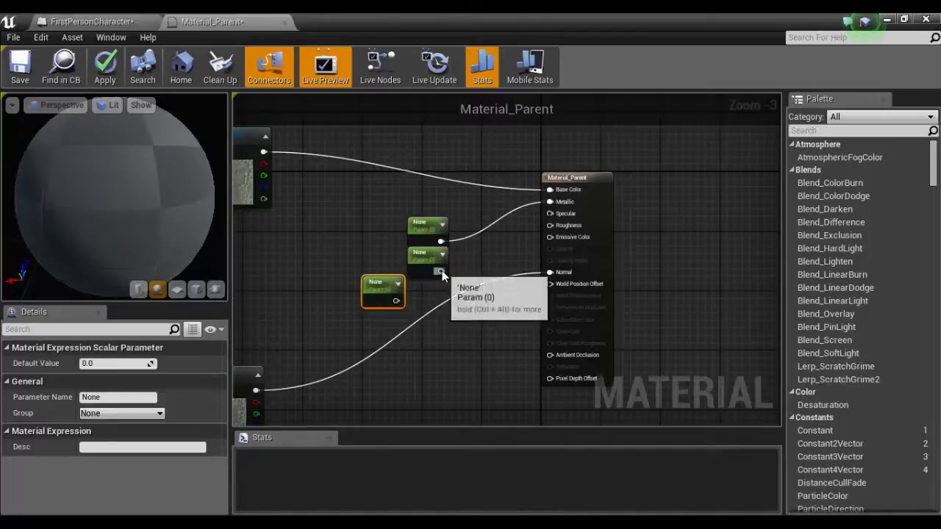
{"action": "left_click_drag", "start_coordinate": [441, 271], "coordinate": [396, 301]}
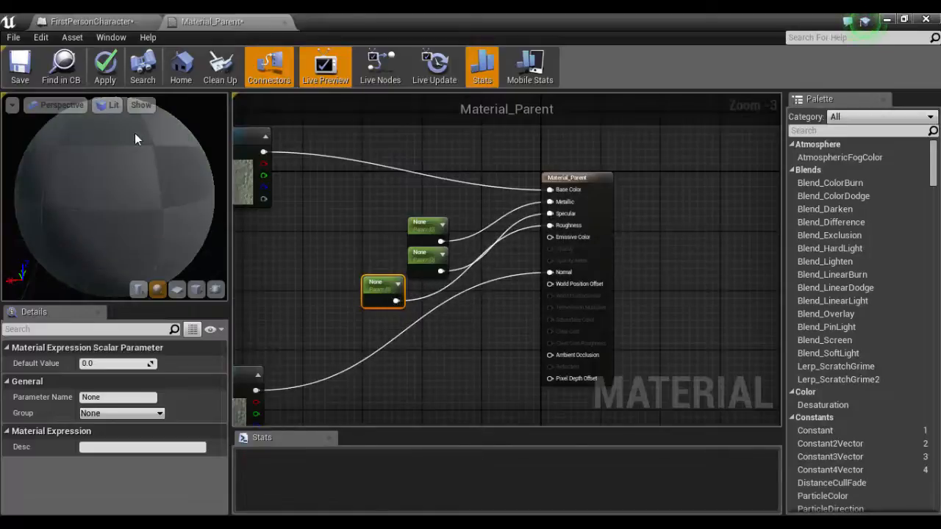
{"action": "left_click_drag", "start_coordinate": [122, 197], "coordinate": [100, 202]}
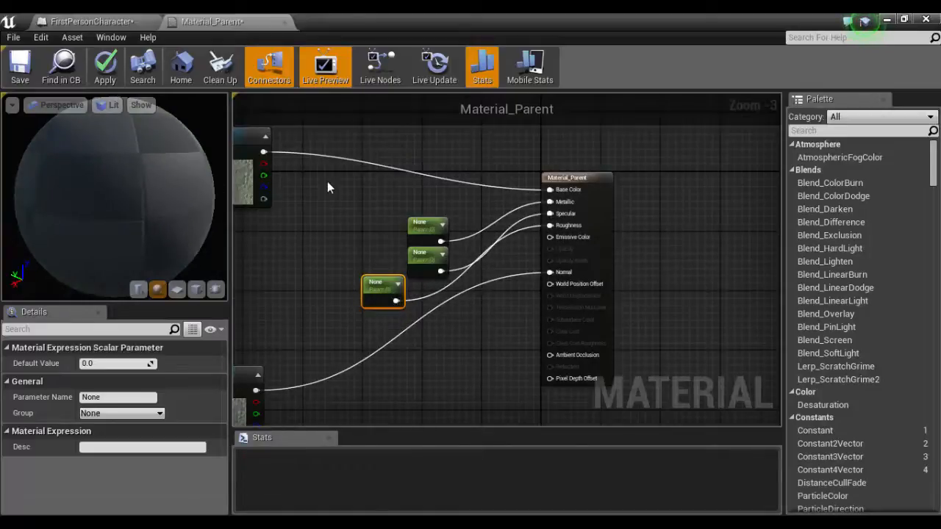
- Set the default value of the scalar parameter feeding Metallic to 1 and inspect the material on the preview sphere
{"action": "right_click_drag", "start_coordinate": [278, 263], "coordinate": [363, 223]}
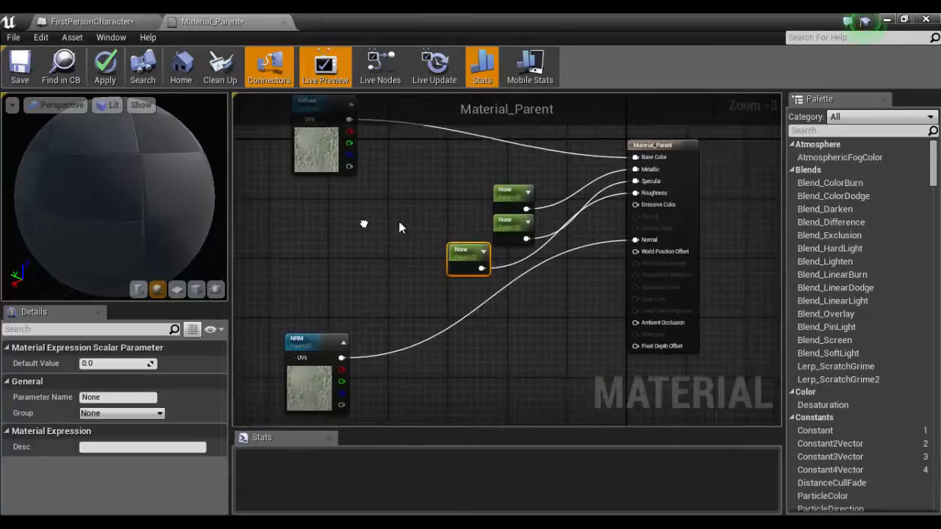
{"action": "left_click", "coordinate": [515, 204]}
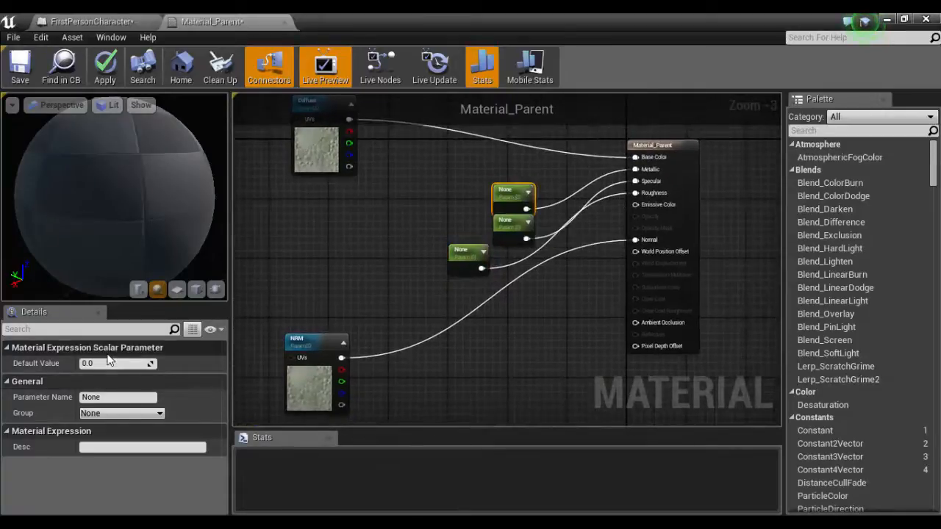
{"action": "left_click", "coordinate": [108, 363]}
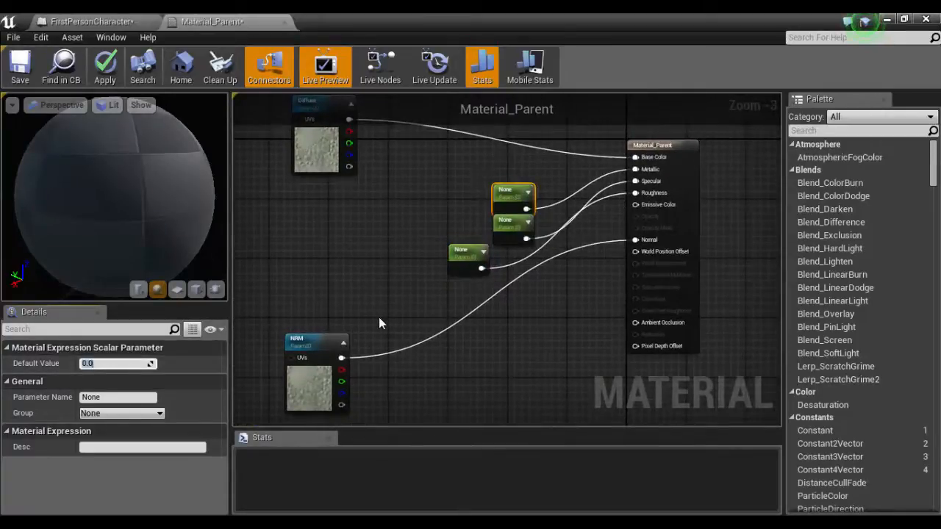
{"action": "type", "text": "1"}
{"action": "key", "text": "Return"}
{"action": "left_click_drag", "start_coordinate": [69, 188], "coordinate": [72, 188]}
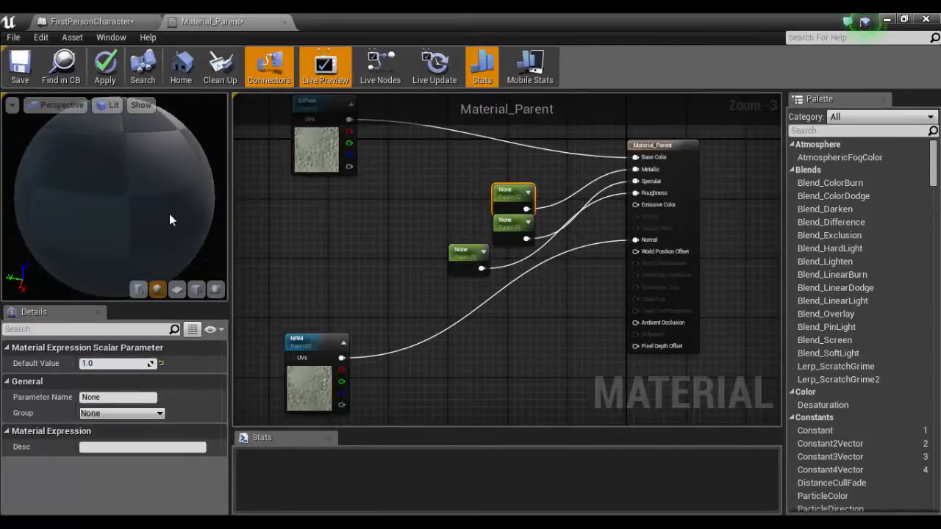
- Move the scalar parameter nodes feeding Metallic and Specular upward and apart, and inspect the preview sphere from another angle
{"action": "left_click_drag", "start_coordinate": [518, 186], "coordinate": [511, 164]}
{"action": "left_click_drag", "start_coordinate": [514, 226], "coordinate": [491, 212]}
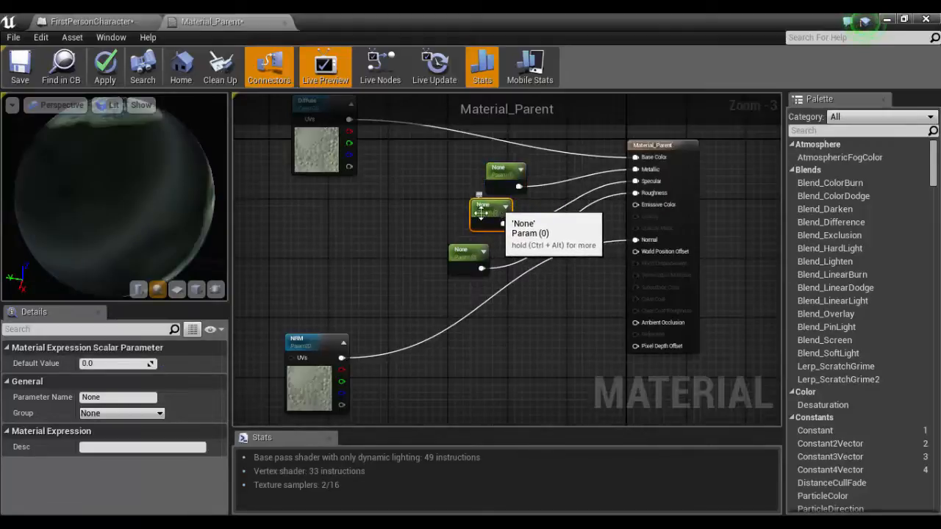
{"action": "left_click_drag", "start_coordinate": [118, 195], "coordinate": [181, 196]}
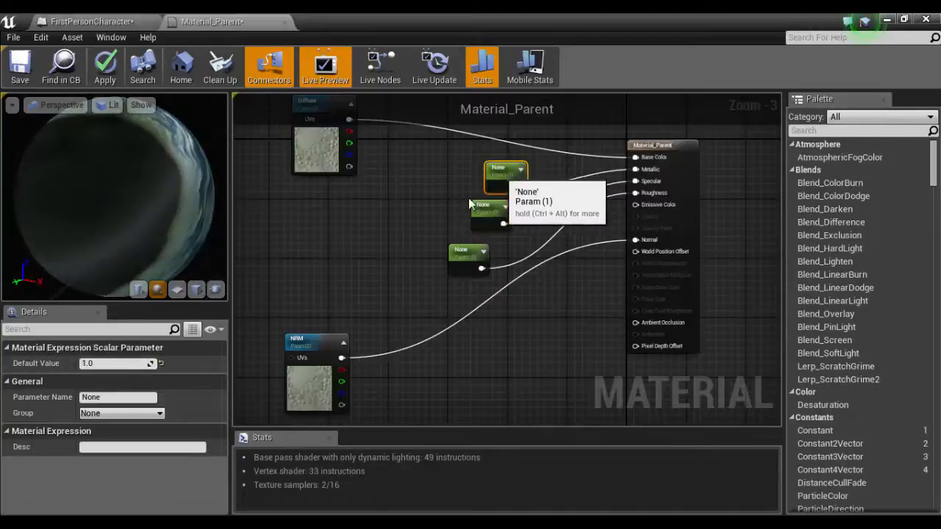
- Set the default values of the Metallic parameter to 0.168142 and the Specular parameter to 0.318584, and apply the material
{"action": "left_click", "coordinate": [504, 175]}
{"action": "left_click_drag", "start_coordinate": [114, 364], "coordinate": [98, 363]}
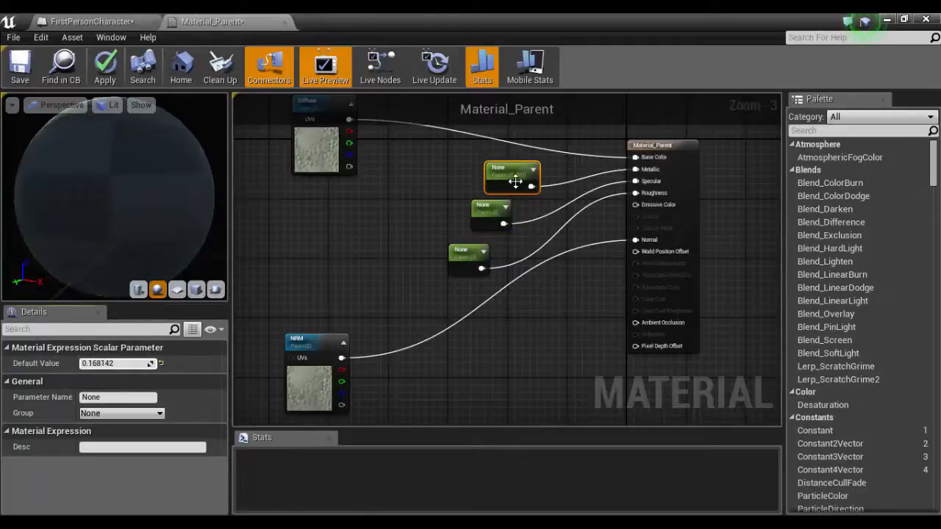
{"action": "left_click", "coordinate": [491, 207]}
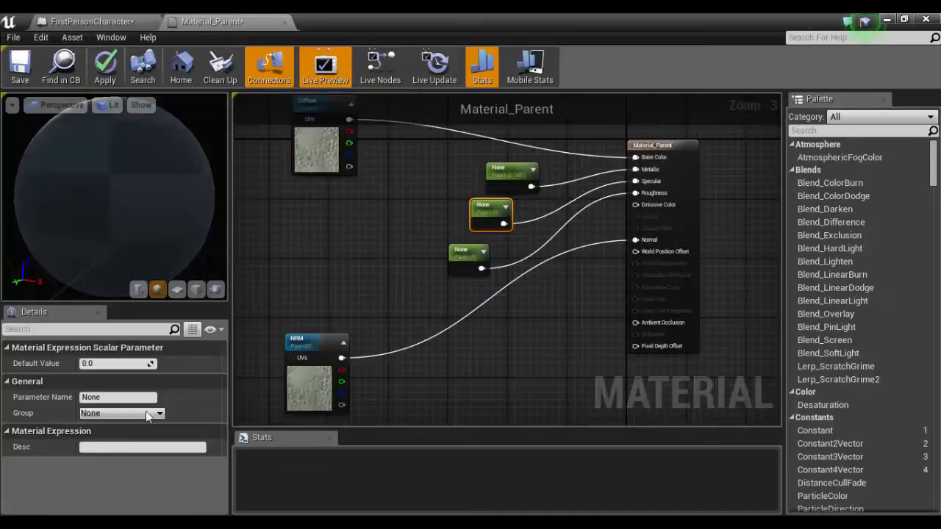
{"action": "left_click_drag", "start_coordinate": [105, 364], "coordinate": [122, 364]}
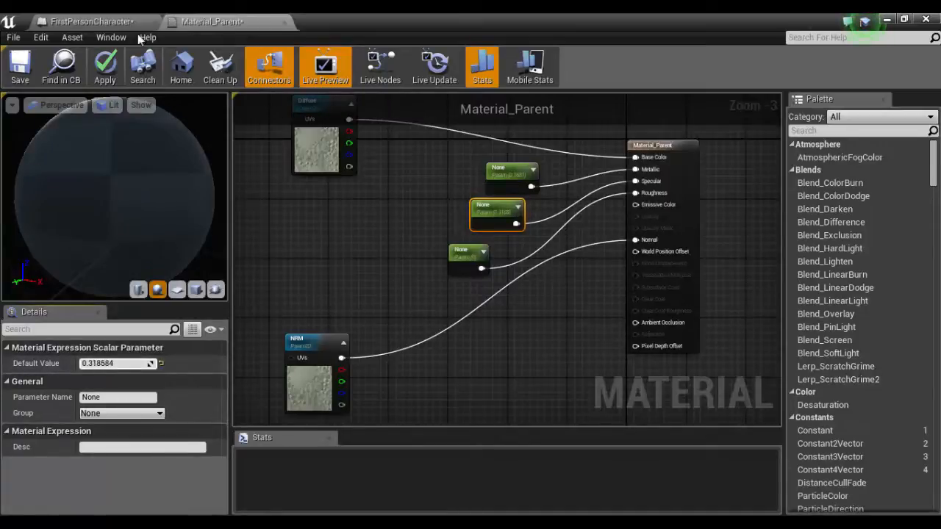
{"action": "left_click", "coordinate": [102, 74]}
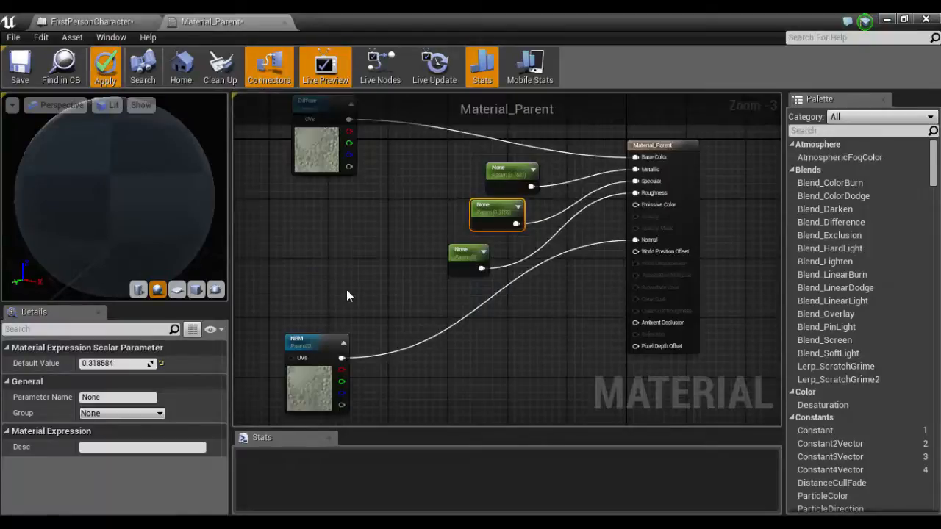
{"action": "mouse_move", "coordinate": [113, 198]}
{"action": "left_mouse_down"}
{"action": "mouse_move", "coordinate": [136, 198]}
{"action": "mouse_move", "coordinate": [88, 199]}
{"action": "mouse_move", "coordinate": [140, 199]}
{"action": "mouse_move", "coordinate": [99, 199]}
{"action": "left_mouse_up"}
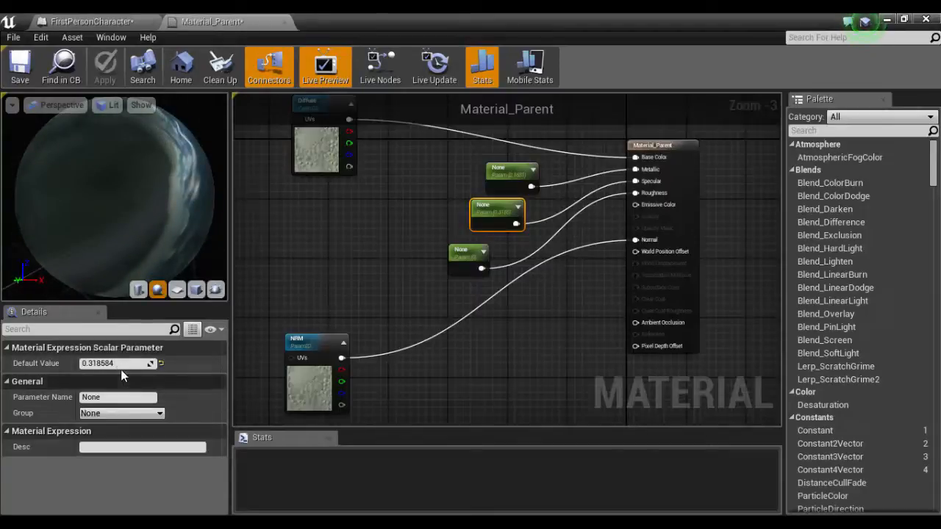
- Set the default value of the scalar parameter feeding Roughness to 0.141593 and inspect the preview sphere
{"action": "left_click", "coordinate": [462, 254]}
{"action": "left_click_drag", "start_coordinate": [111, 364], "coordinate": [137, 364]}
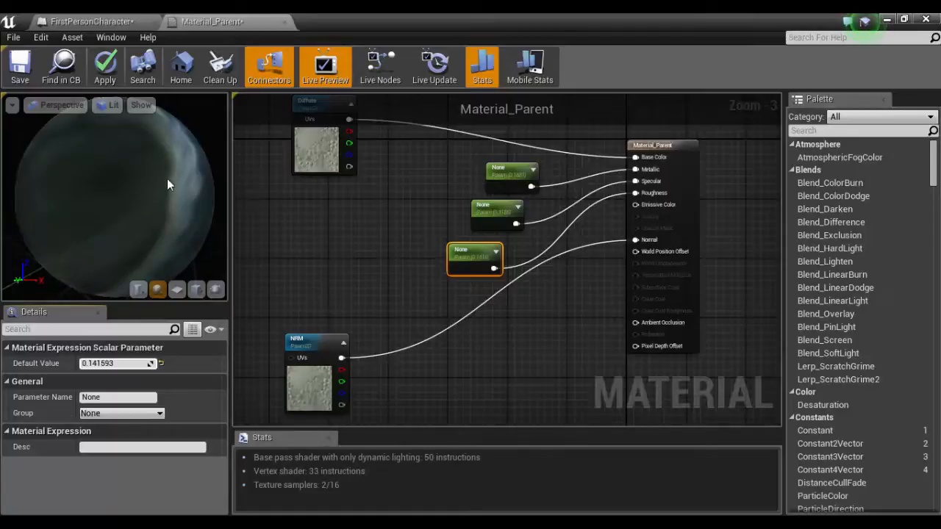
{"action": "mouse_move", "coordinate": [168, 179]}
{"action": "left_mouse_down"}
{"action": "mouse_move", "coordinate": [118, 181]}
{"action": "mouse_move", "coordinate": [170, 184]}
{"action": "left_mouse_up"}
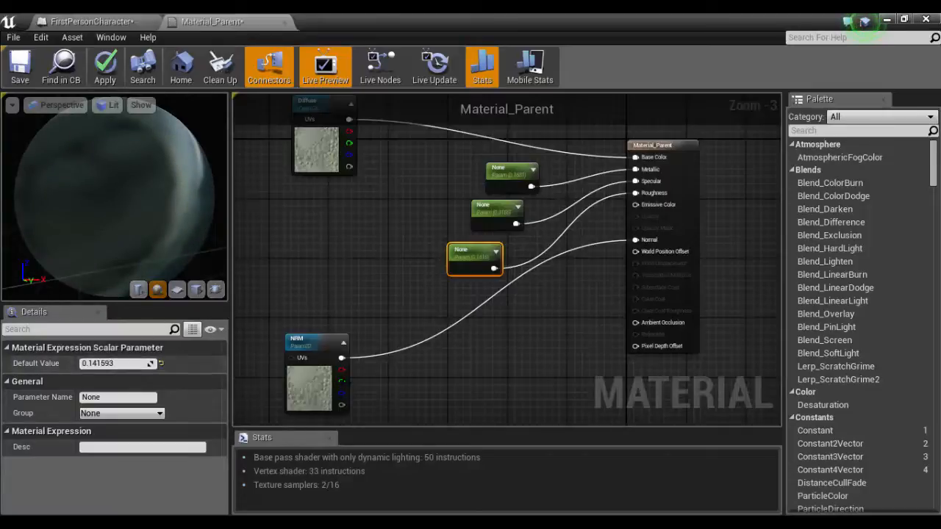
- Assign the T_Brick_Clay_Beveled_N texture to the NRM texture parameter
{"action": "left_click", "coordinate": [321, 343]}
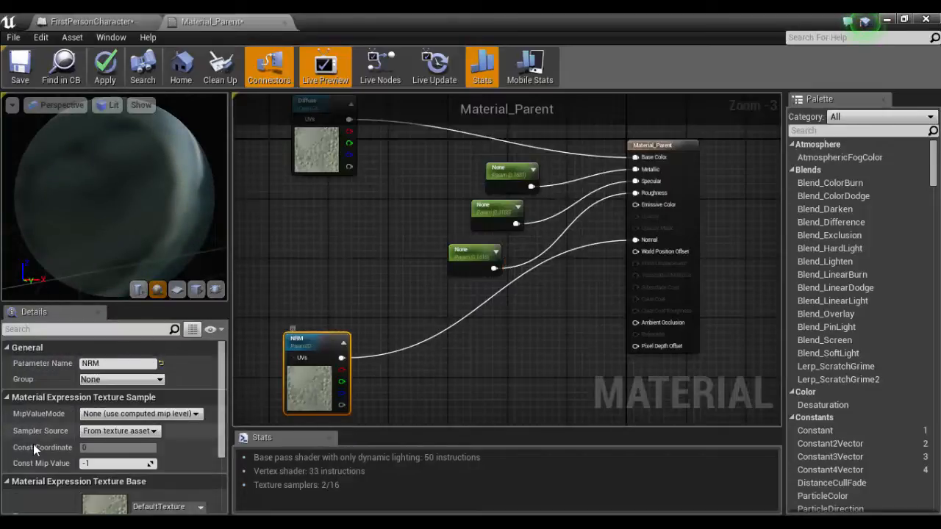
{"action": "scroll", "coordinate": [114, 437], "scroll_direction": "down", "scroll_amount": 3}
{"action": "scroll", "coordinate": [114, 437], "scroll_direction": "down", "scroll_amount": 1}
{"action": "left_click", "coordinate": [156, 441]}
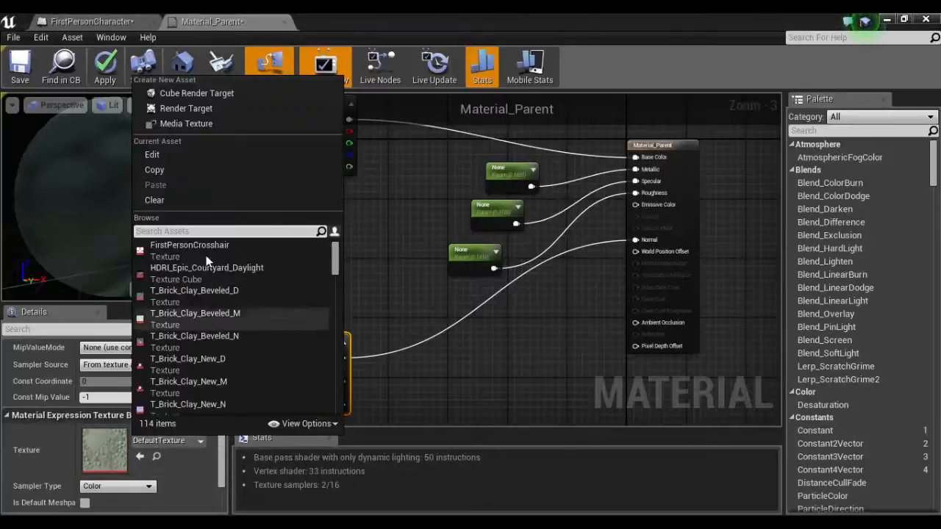
{"action": "left_click", "coordinate": [233, 336]}
- Assign the T_Brick_Clay_Beveled_D texture to the Diffuse parameter and align the NRM node directly beneath it
{"action": "left_click", "coordinate": [318, 153]}
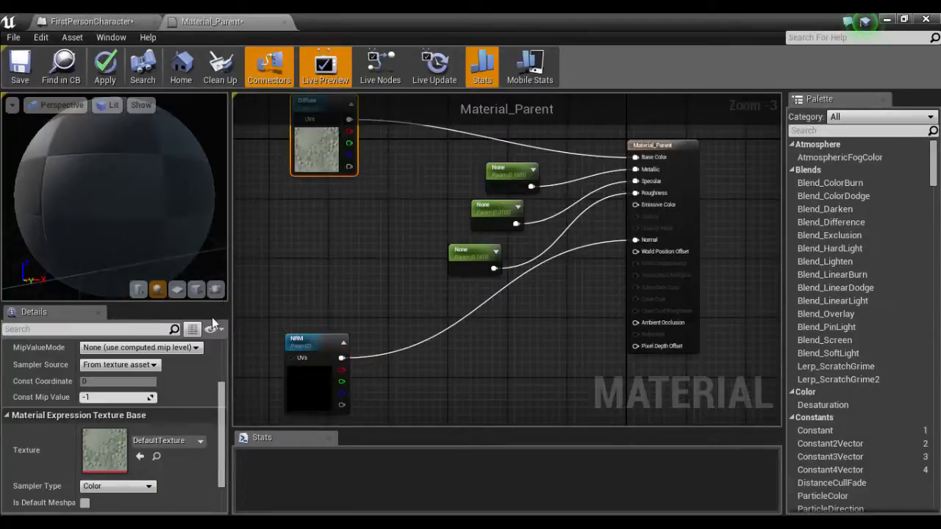
{"action": "left_click", "coordinate": [166, 443]}
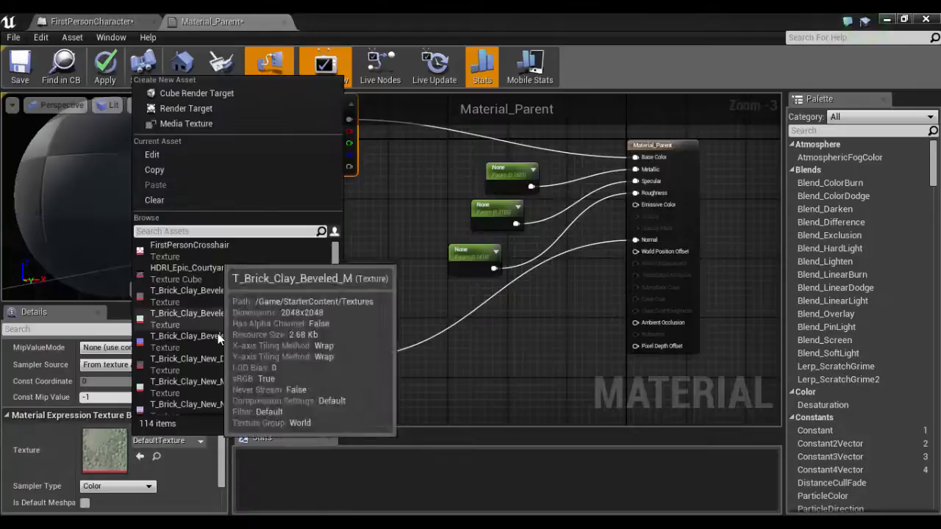
{"action": "left_click", "coordinate": [217, 289]}
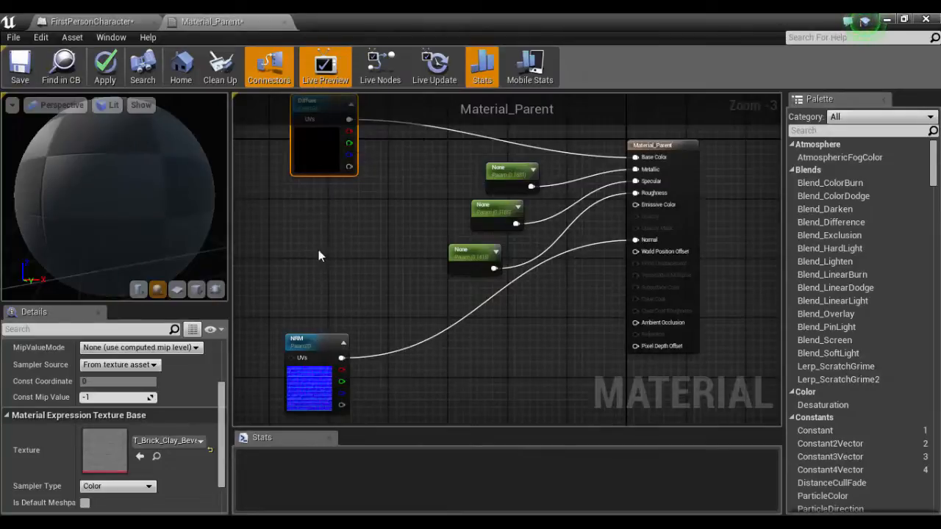
{"action": "left_click_drag", "start_coordinate": [316, 342], "coordinate": [326, 324]}
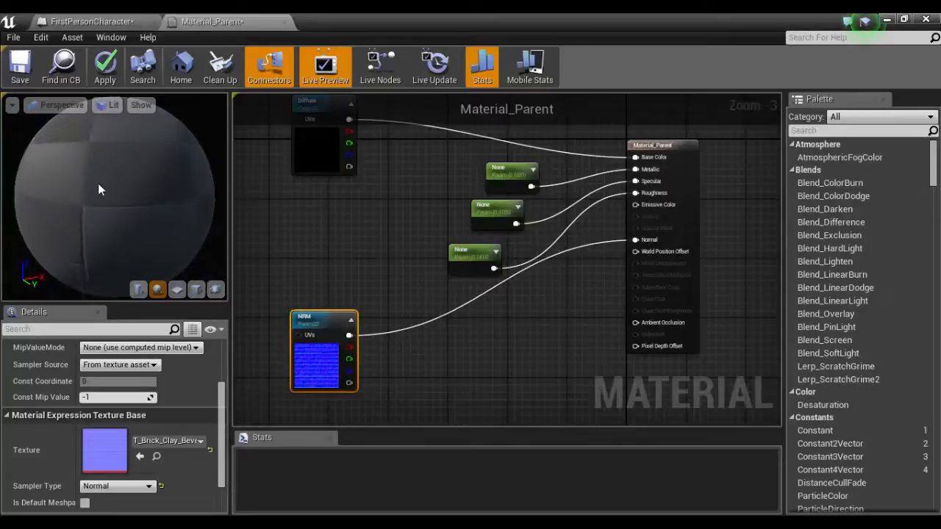
{"action": "left_click_drag", "start_coordinate": [115, 197], "coordinate": [95, 206]}
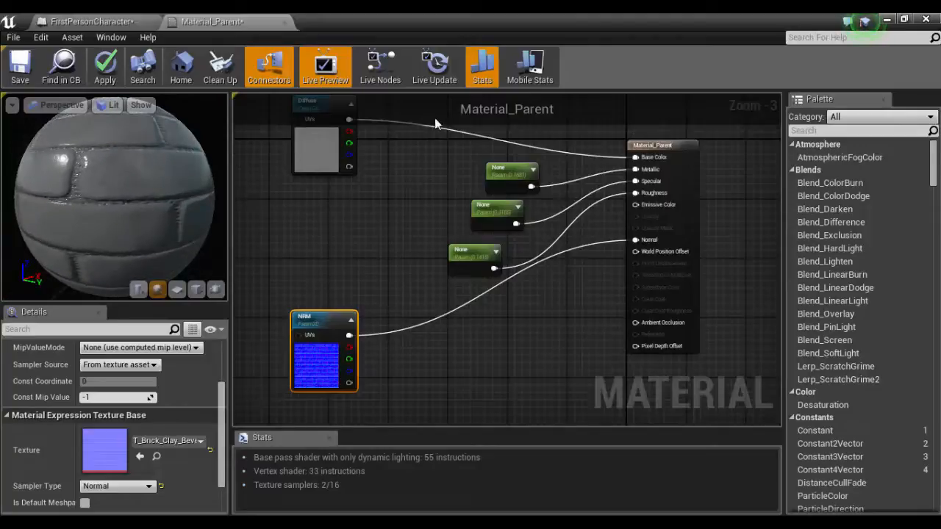
- Set the default value of the scalar parameter feeding Metallic to 0 and check the brick preview
{"action": "left_click_drag", "start_coordinate": [515, 171], "coordinate": [508, 170]}
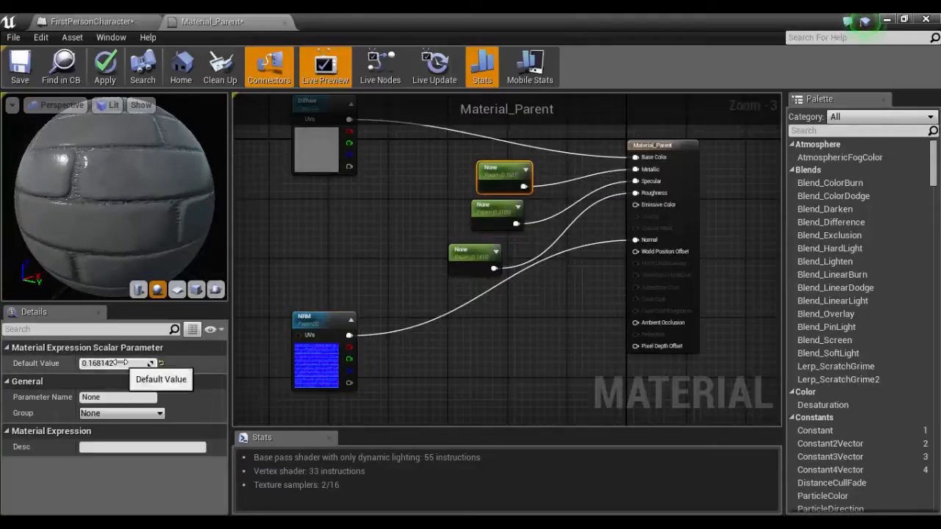
{"action": "mouse_move", "coordinate": [118, 363]}
{"action": "left_mouse_down"}
{"action": "mouse_move", "coordinate": [102, 363]}
{"action": "mouse_move", "coordinate": [115, 363]}
{"action": "left_mouse_up"}
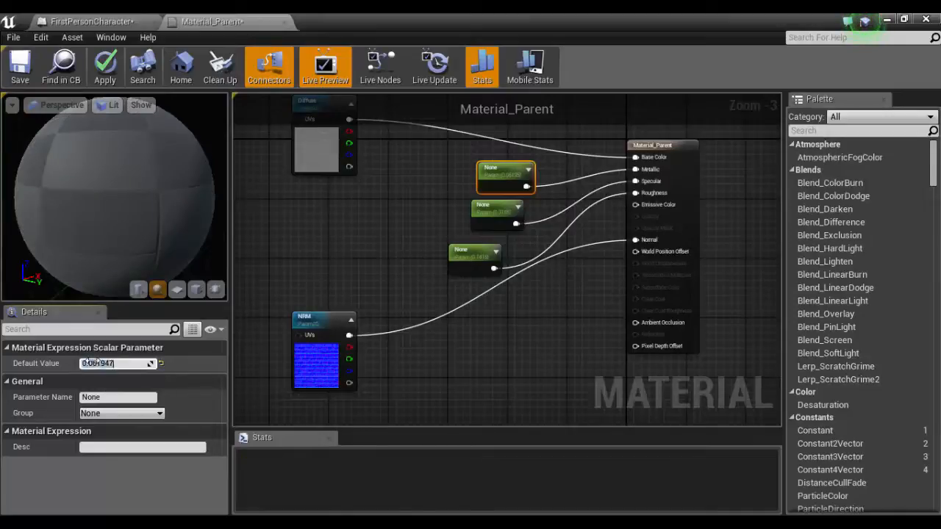
{"action": "type", "text": "0"}
{"action": "key", "text": "Return"}
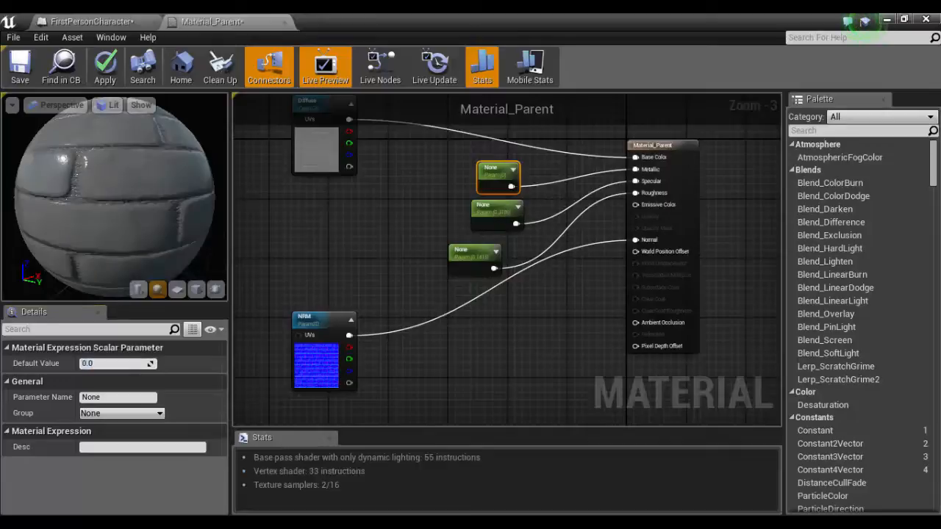
{"action": "mouse_move", "coordinate": [114, 198]}
{"action": "left_mouse_down"}
{"action": "mouse_move", "coordinate": [144, 194]}
{"action": "mouse_move", "coordinate": [131, 197]}
{"action": "left_mouse_up"}
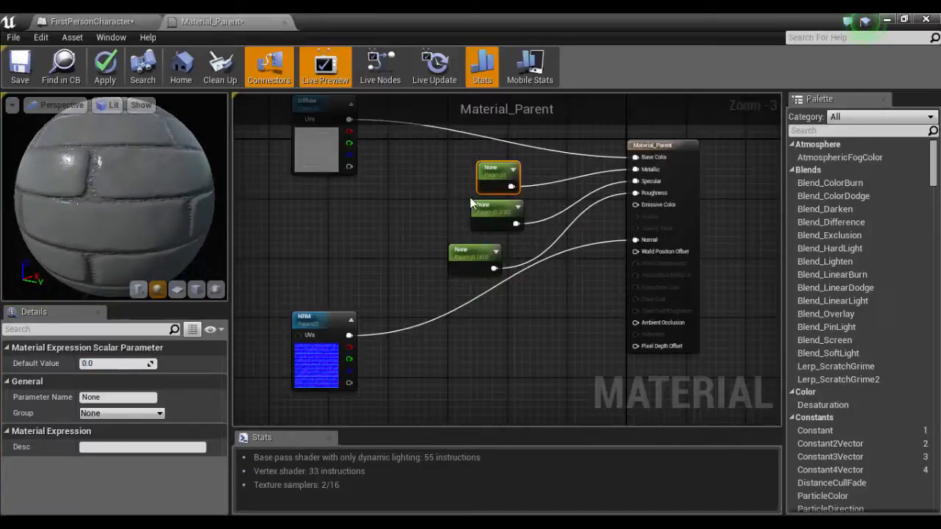
- Set the default value of the scalar parameter feeding Specular to 0
{"action": "left_click", "coordinate": [478, 208]}
{"action": "left_click", "coordinate": [118, 363]}
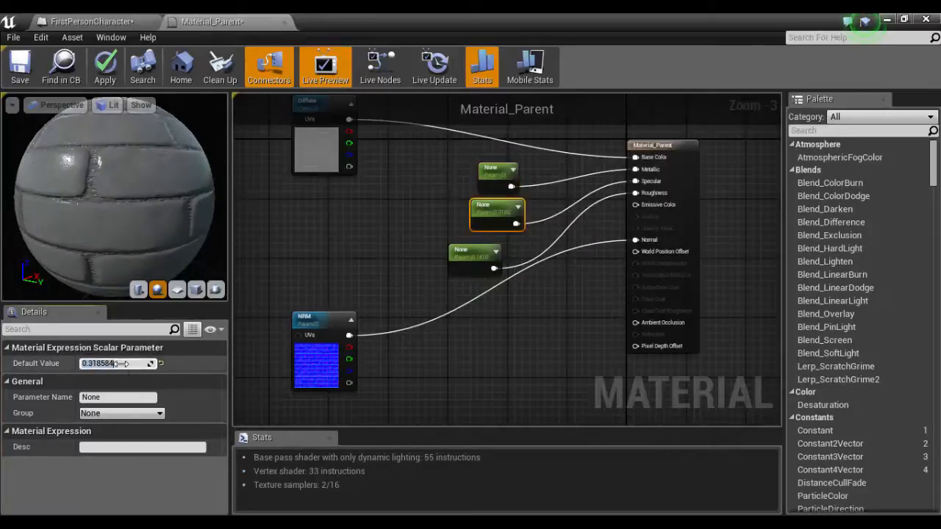
{"action": "type", "text": "0"}
{"action": "key", "text": "Return"}
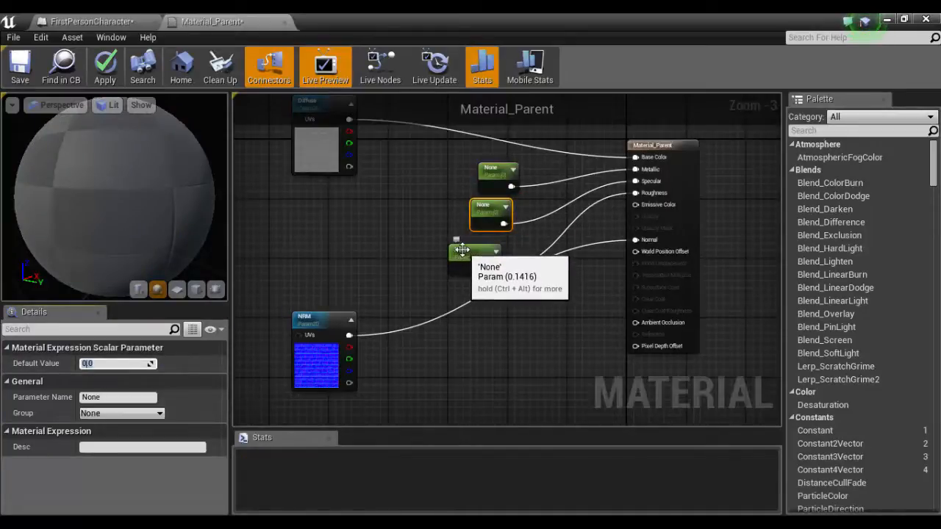
- Move the Roughness and Metallic parameter nodes farther away from Material_Parent and check the brick preview
{"action": "left_click_drag", "start_coordinate": [459, 251], "coordinate": [411, 250]}
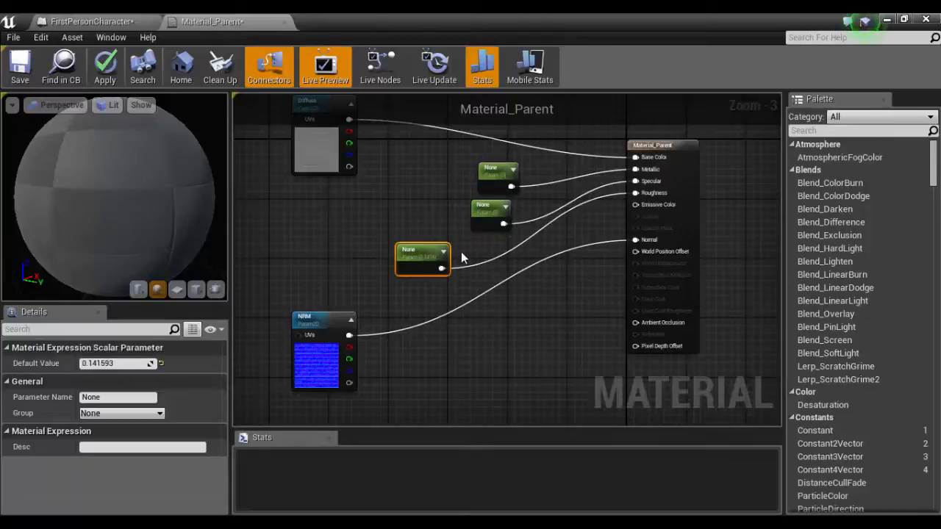
{"action": "mouse_move", "coordinate": [114, 199]}
{"action": "left_mouse_down"}
{"action": "mouse_move", "coordinate": [136, 193]}
{"action": "mouse_move", "coordinate": [95, 200]}
{"action": "left_mouse_up"}
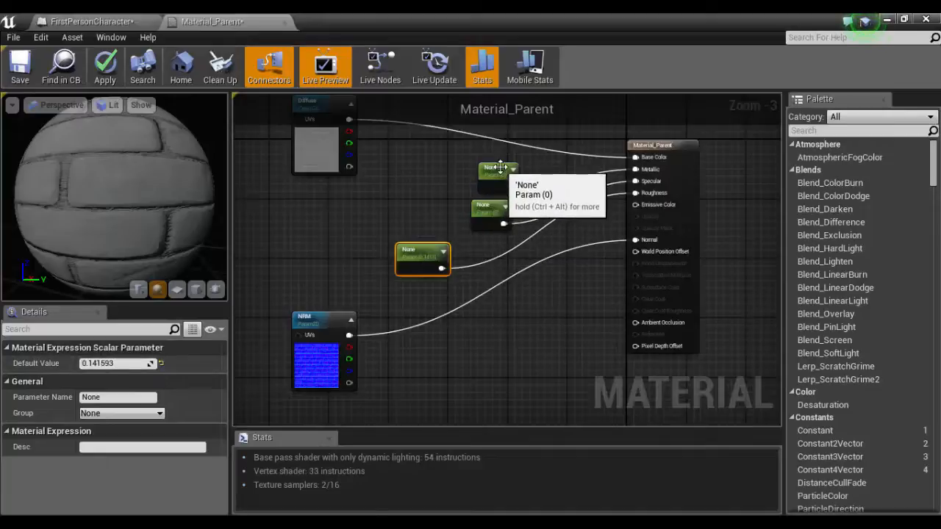
{"action": "left_click_drag", "start_coordinate": [489, 184], "coordinate": [466, 183]}
- Set the default value of the scalar parameter feeding Specular to 0.015 and inspect the brick preview from several angles
{"action": "left_click", "coordinate": [489, 204]}
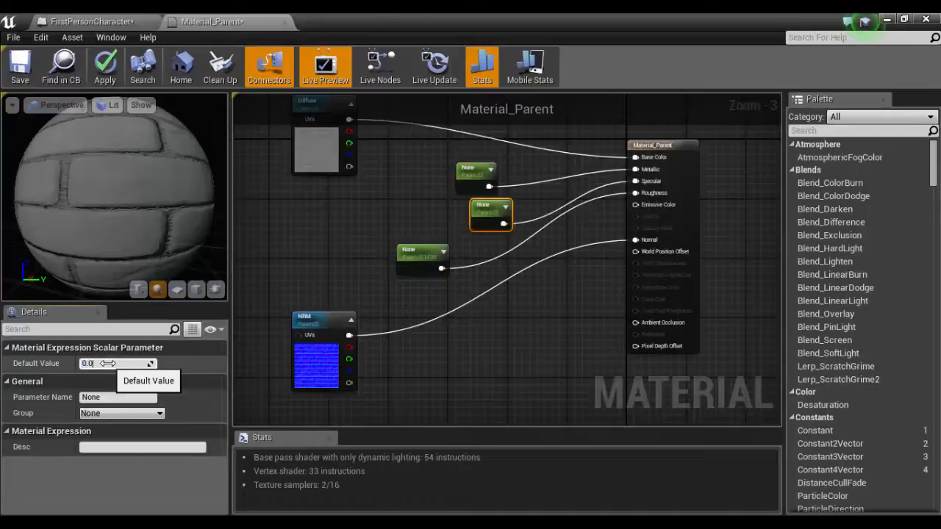
{"action": "left_click_drag", "start_coordinate": [107, 363], "coordinate": [112, 363]}
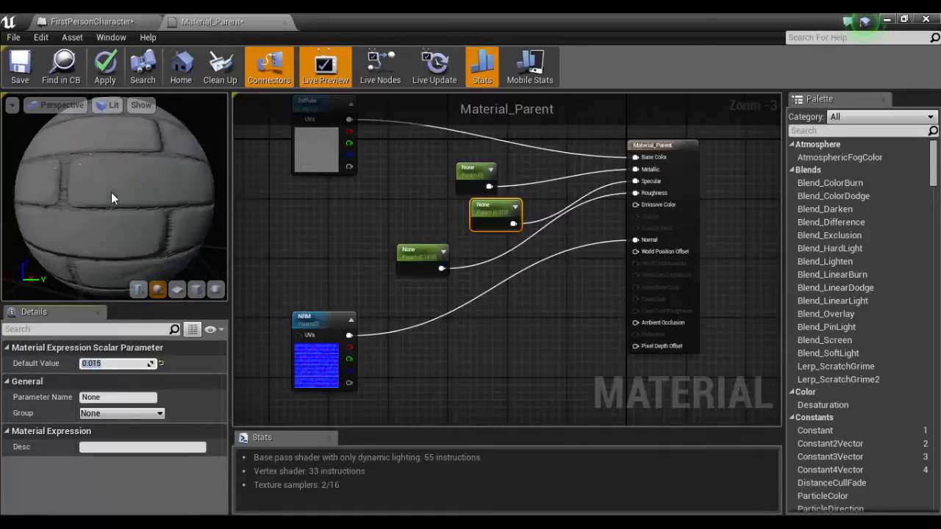
{"action": "mouse_move", "coordinate": [111, 192]}
{"action": "left_mouse_down"}
{"action": "mouse_move", "coordinate": [136, 195]}
{"action": "mouse_move", "coordinate": [126, 199]}
{"action": "mouse_move", "coordinate": [126, 177]}
{"action": "mouse_move", "coordinate": [127, 190]}
{"action": "left_mouse_up"}
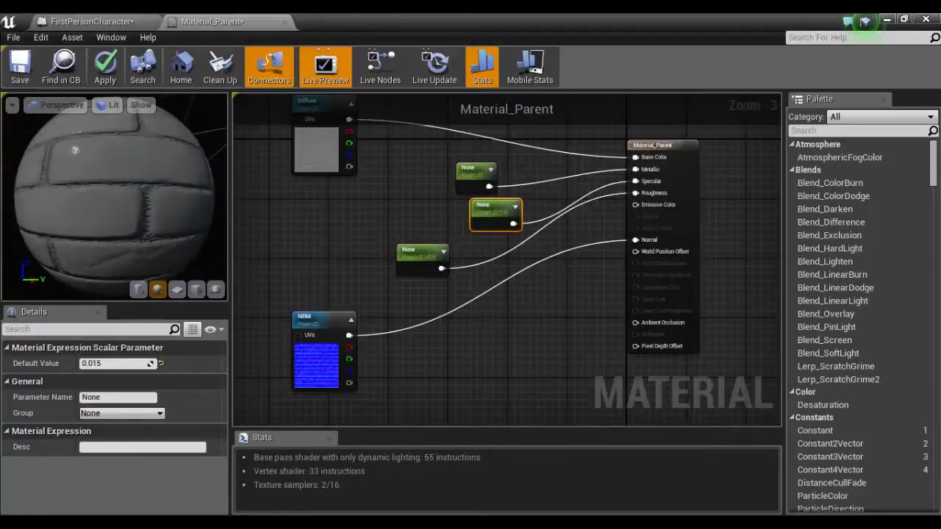
{"action": "left_click_drag", "start_coordinate": [148, 222], "coordinate": [167, 226]}
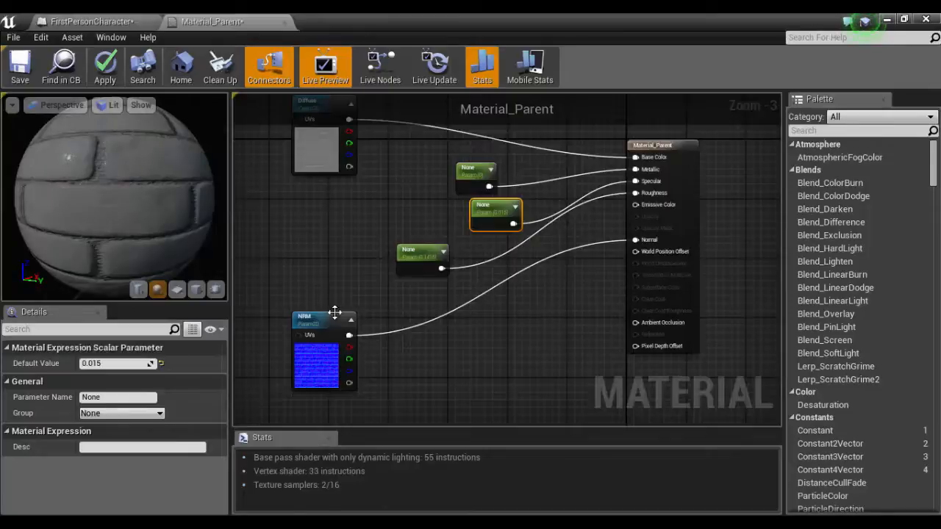
- Shift the NRM node slightly away from Material_Parent and add a Multiply node beside it
{"action": "left_click_drag", "start_coordinate": [335, 312], "coordinate": [318, 305]}
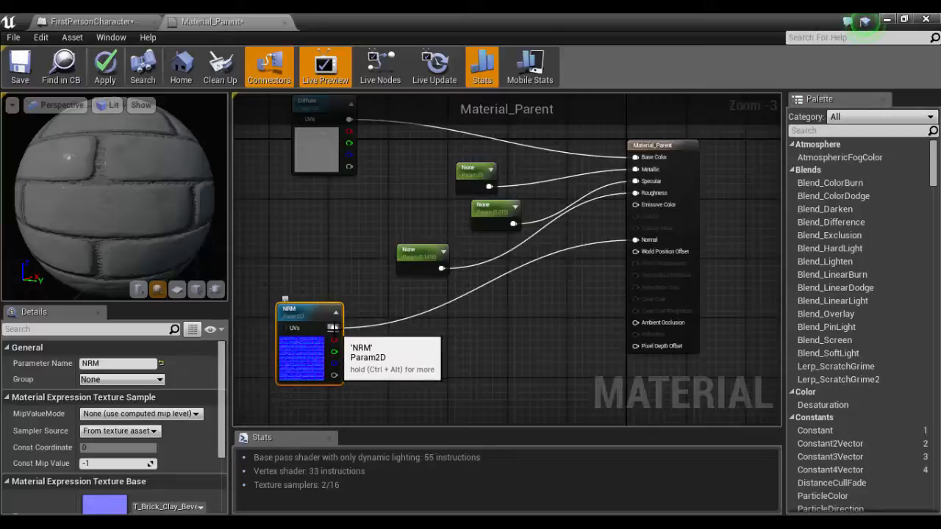
{"action": "left_click", "coordinate": [383, 348]}
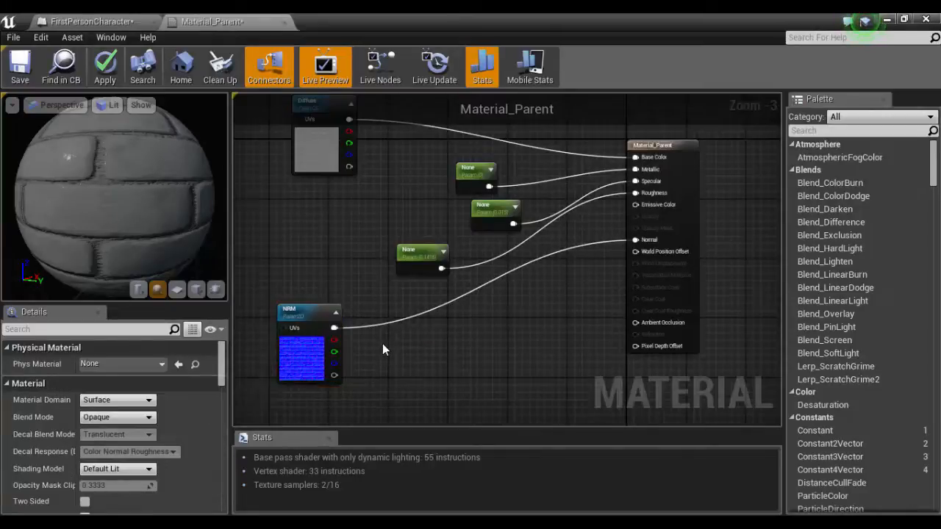
{"action": "left_click", "coordinate": [383, 348]}
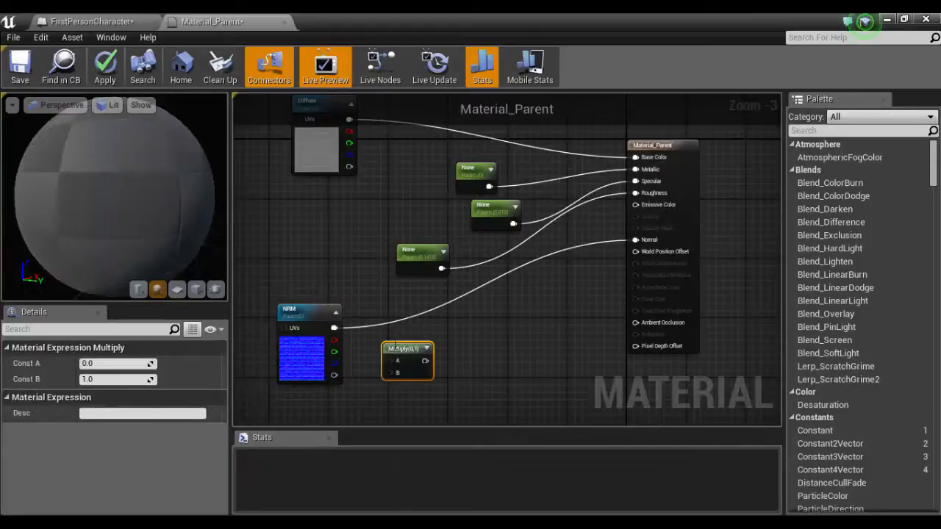
- Remove the Multiply node beside the NRM node
{"action": "left_click_drag", "start_coordinate": [403, 335], "coordinate": [400, 345]}
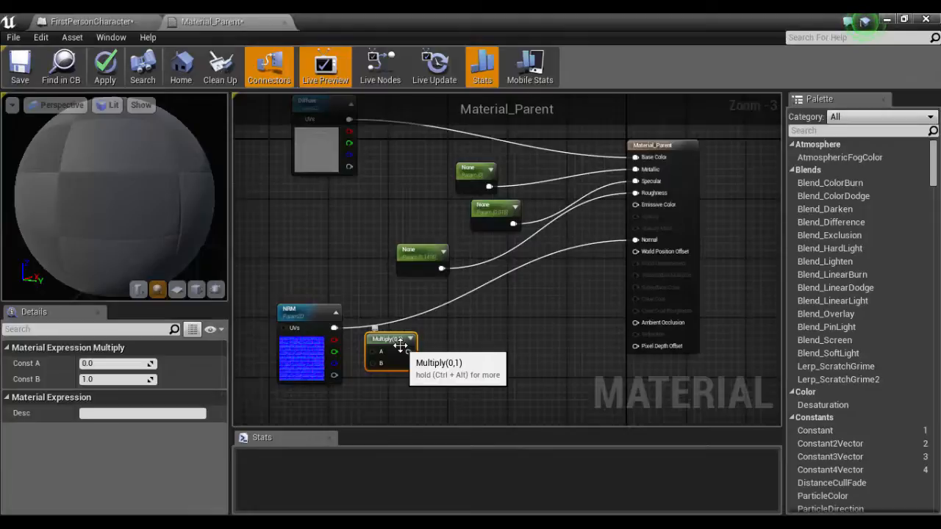
{"action": "key", "text": "Delete"}
{"action": "right_click", "coordinate": [382, 343]}
{"action": "type", "text": "lerp"}
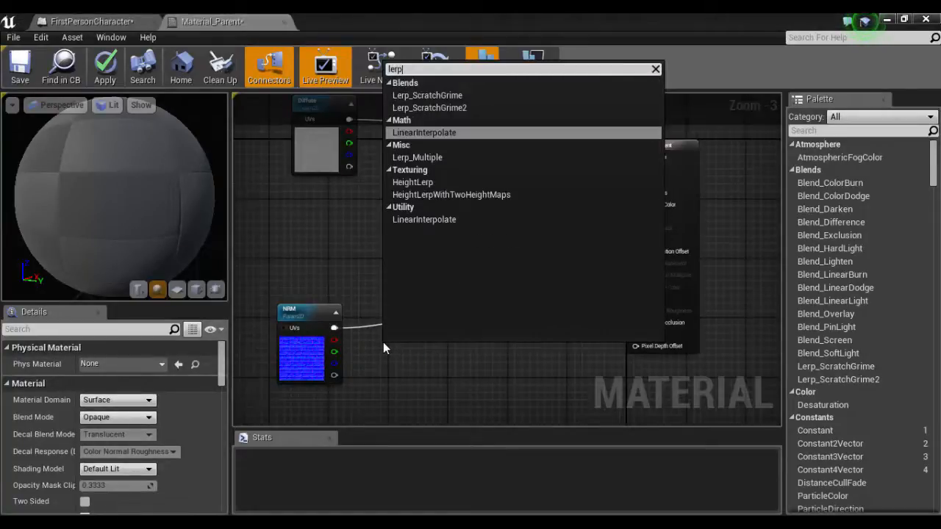
{"action": "left_click", "coordinate": [434, 158]}
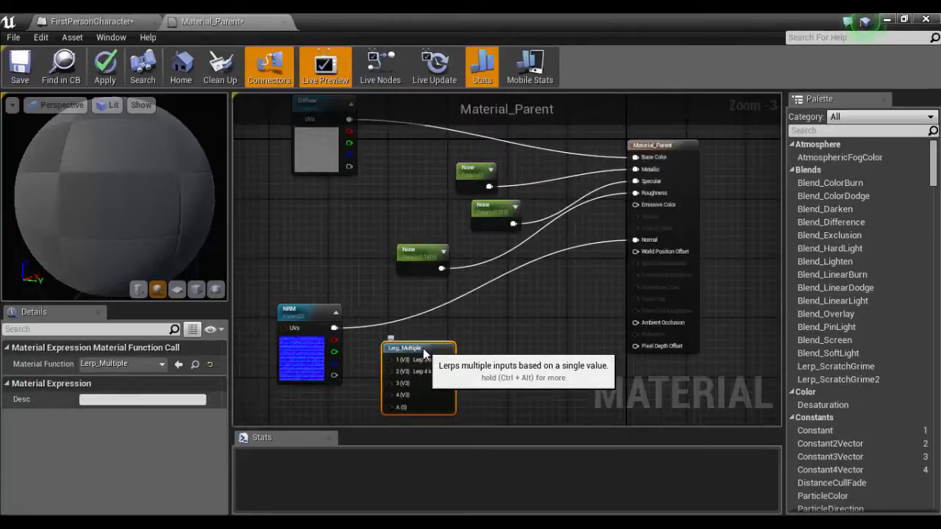
{"action": "key", "text": "Delete"}
- Add a LinearInterpolate node beside the NRM texture node and connect NRM's combined output to its A input
{"action": "right_click", "coordinate": [386, 340]}
{"action": "type", "text": "lerp"}
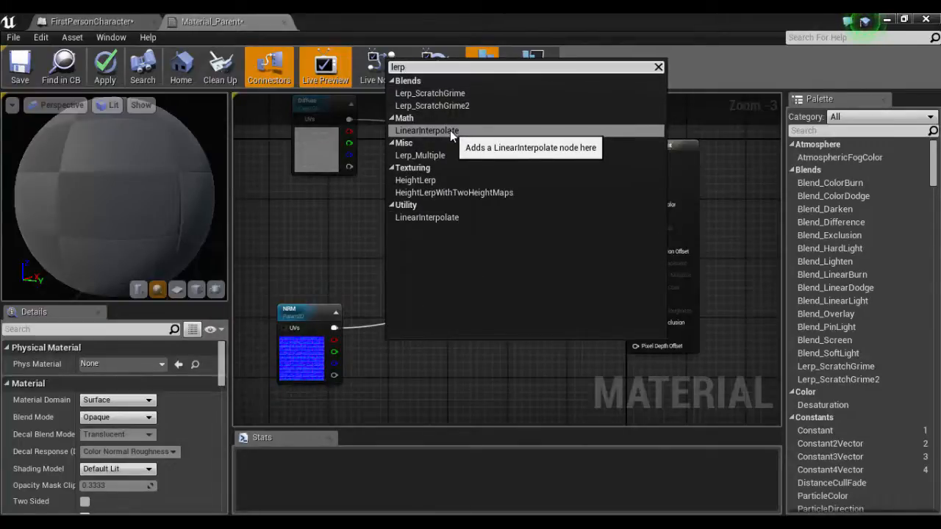
{"action": "left_click", "coordinate": [427, 130]}
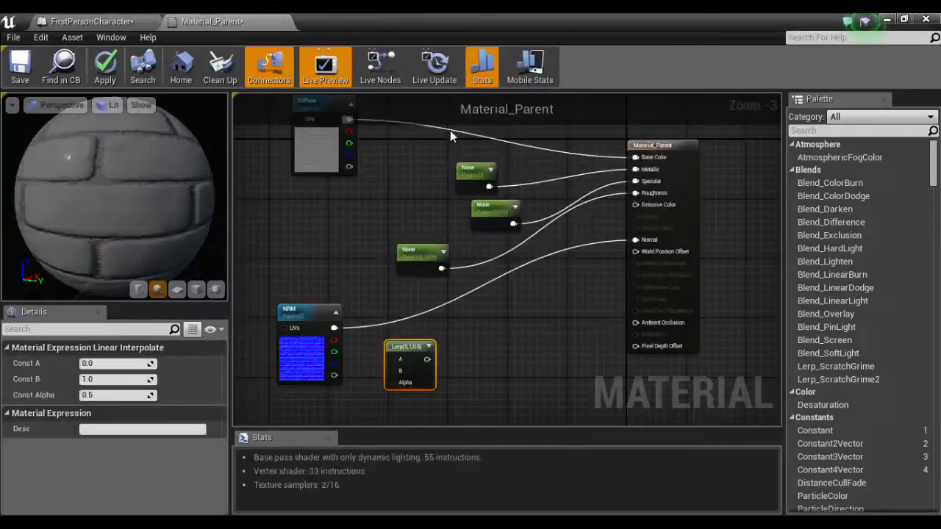
{"action": "left_click_drag", "start_coordinate": [408, 340], "coordinate": [411, 325]}
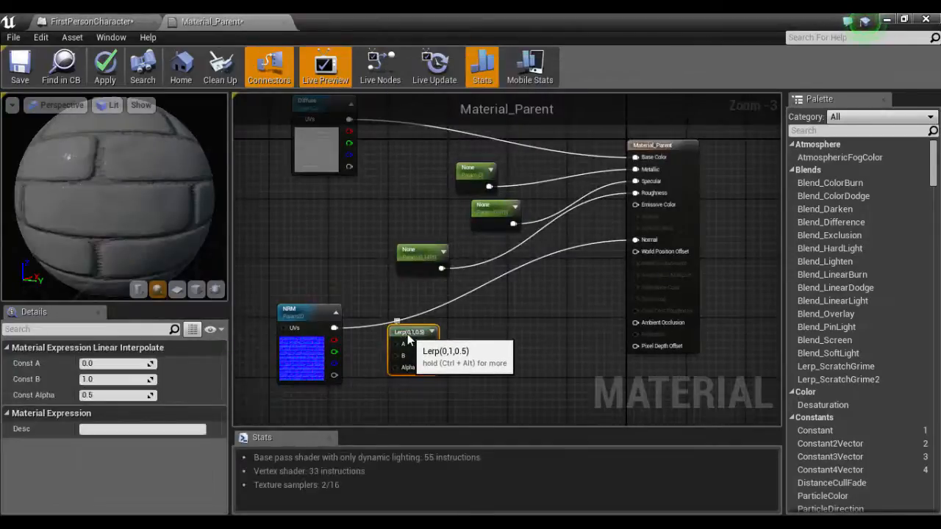
{"action": "left_click_drag", "start_coordinate": [333, 328], "coordinate": [397, 345]}
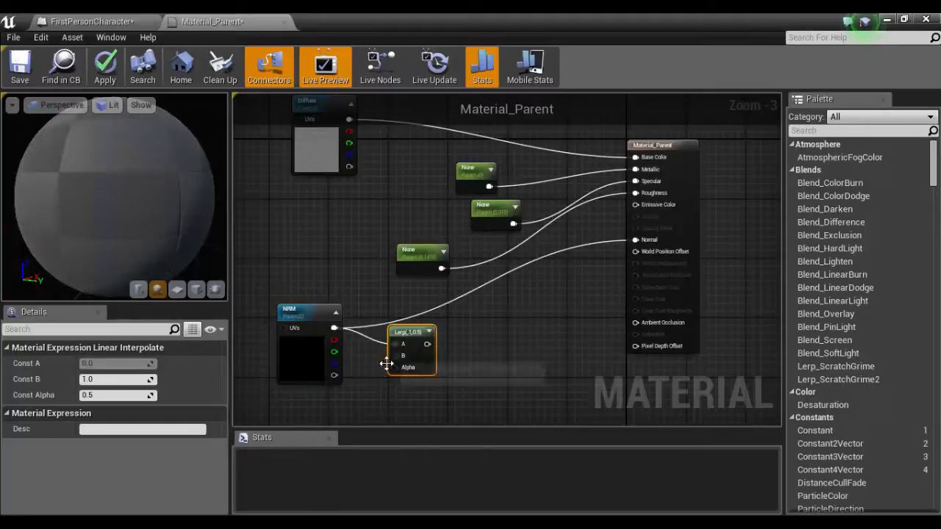
- Move the Lerp node down slightly and place a Constant3Vector node below the NRM node
{"action": "right_click_drag", "start_coordinate": [375, 392], "coordinate": [374, 303]}
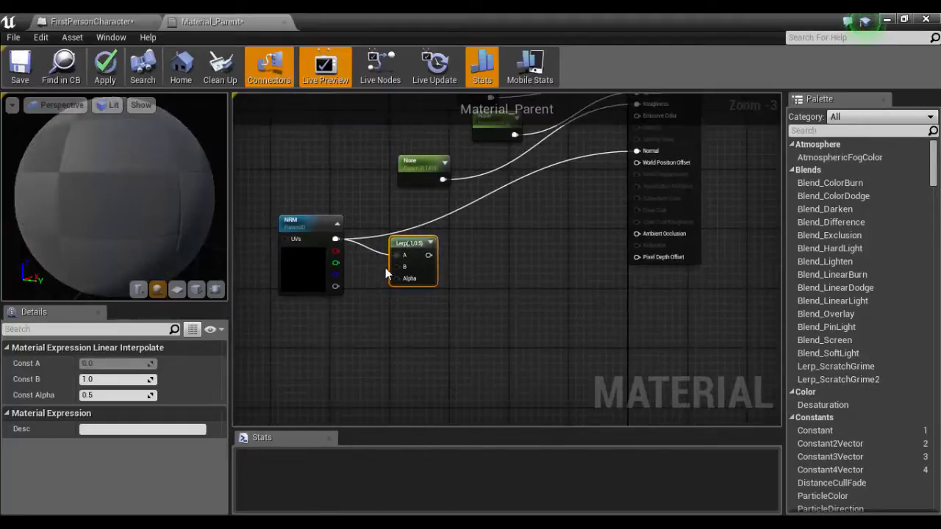
{"action": "left_click", "coordinate": [398, 353]}
{"action": "right_click", "coordinate": [331, 317]}
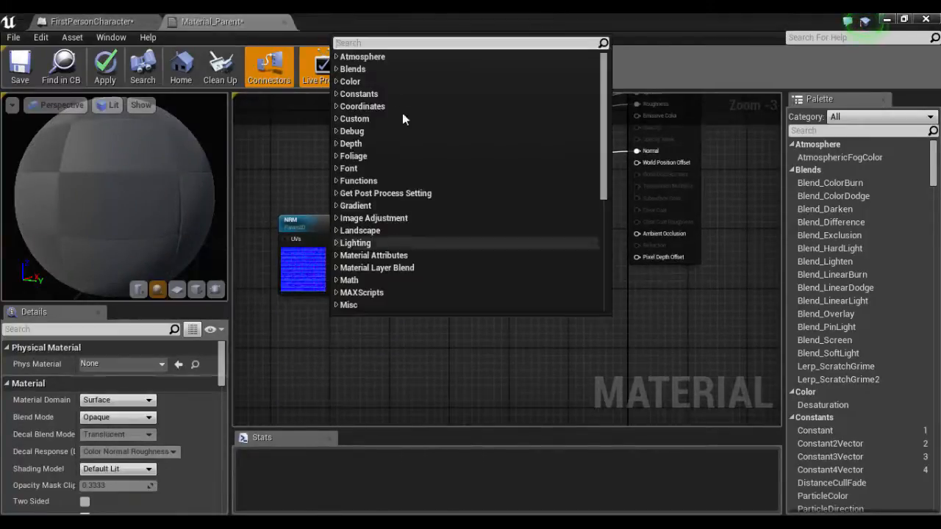
{"action": "left_click", "coordinate": [338, 93]}
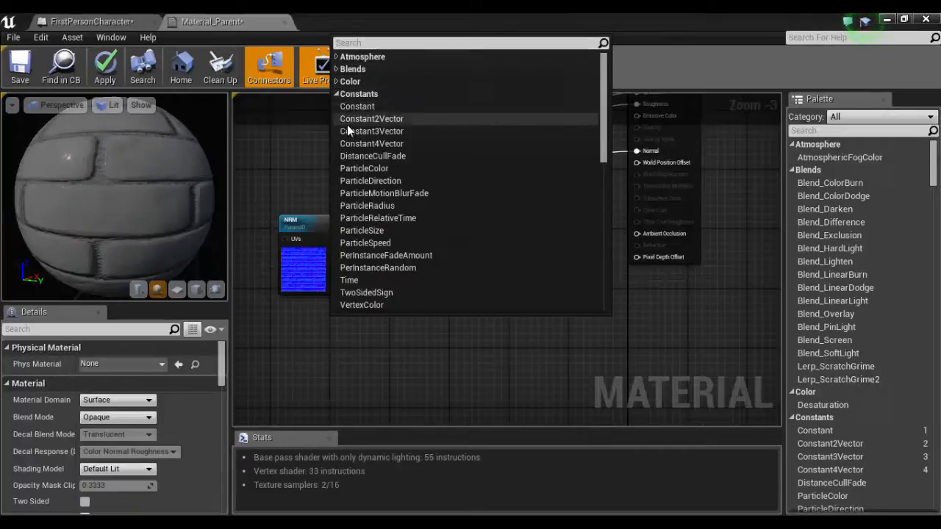
{"action": "left_click", "coordinate": [349, 127]}
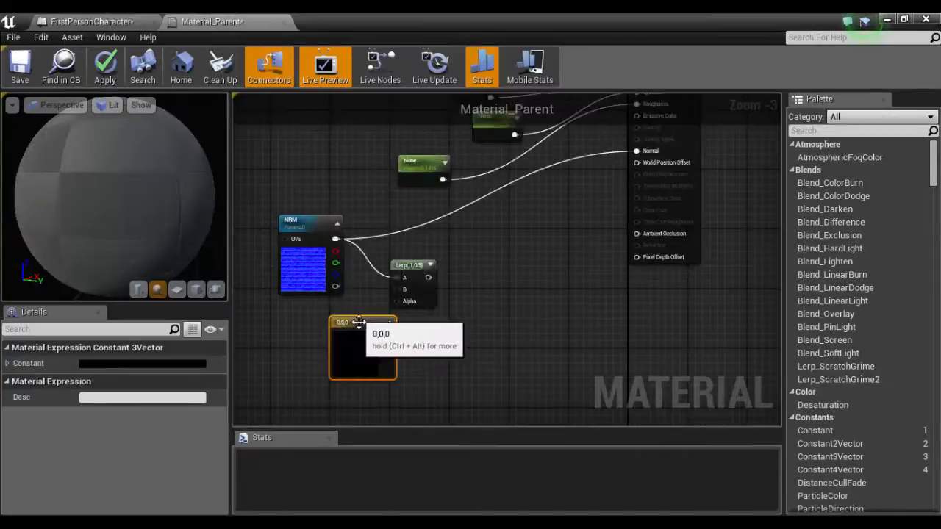
{"action": "left_click_drag", "start_coordinate": [351, 324], "coordinate": [334, 312]}
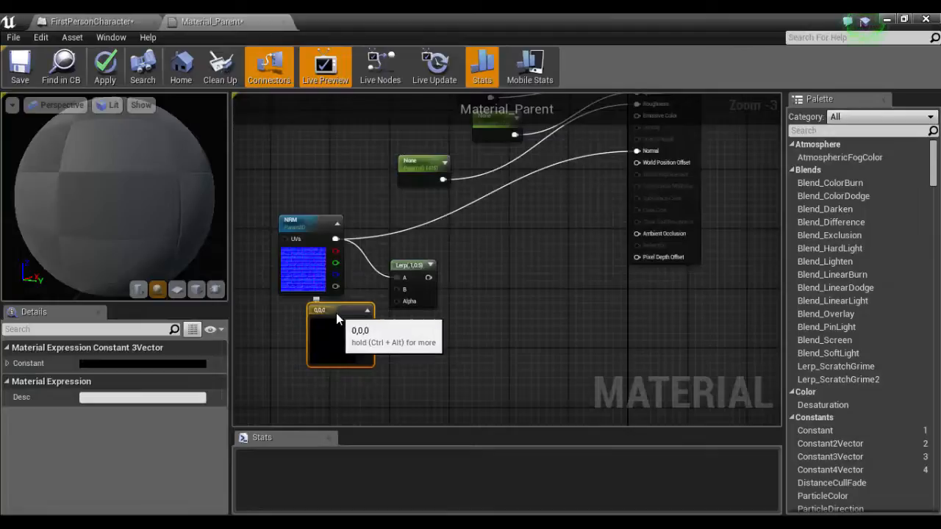
- Set the Constant3Vector's color to R 0, G 0, B 1 and connect it to the Lerp's B input
{"action": "double_click", "coordinate": [336, 313]}
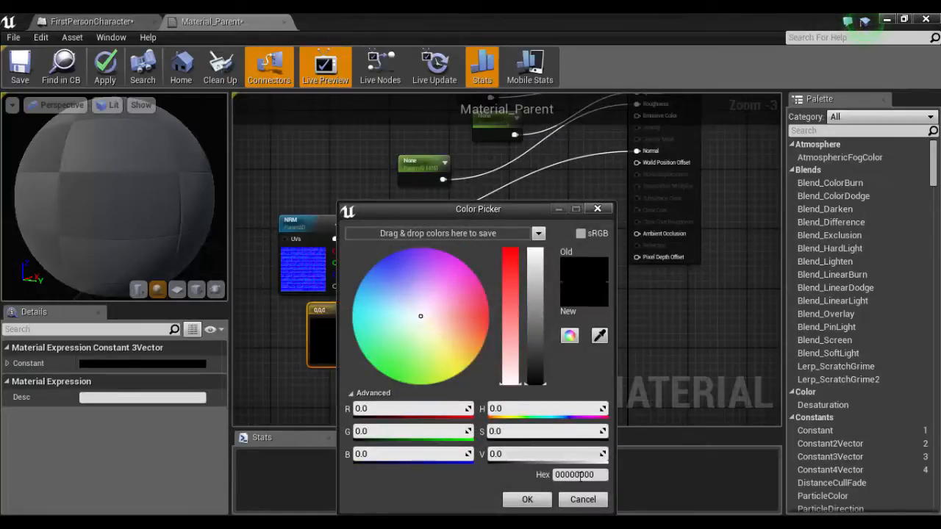
{"action": "left_click_drag", "start_coordinate": [423, 321], "coordinate": [367, 241]}
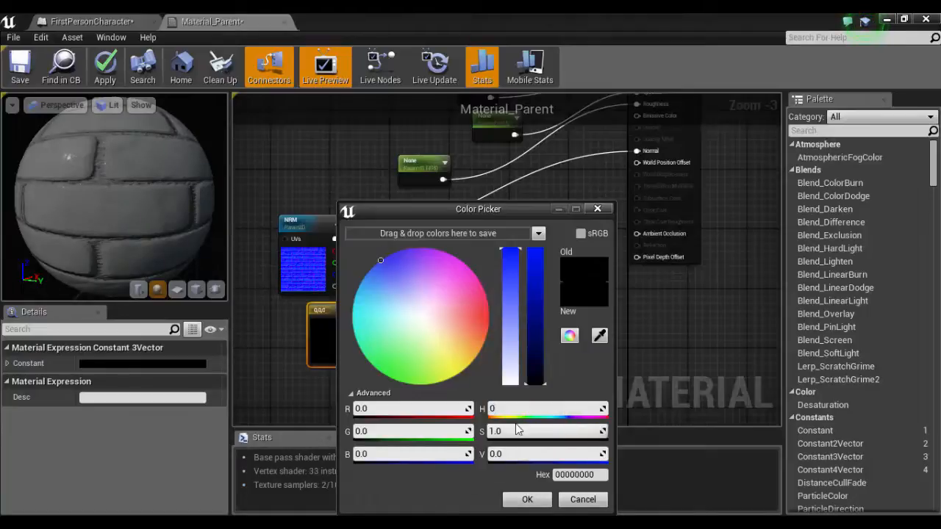
{"action": "left_click", "coordinate": [515, 428]}
{"action": "type", "text": "0"}
{"action": "left_click", "coordinate": [435, 454]}
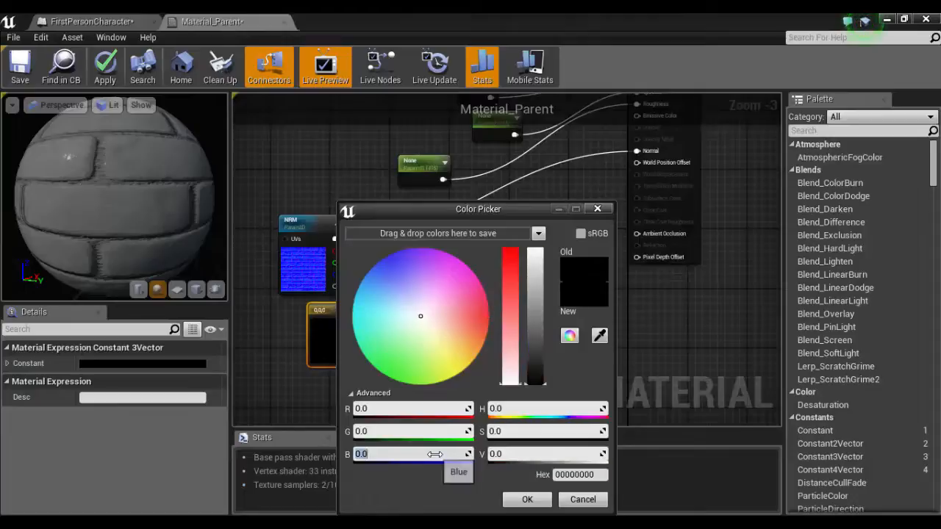
{"action": "type", "text": "1"}
{"action": "key", "text": "Return"}
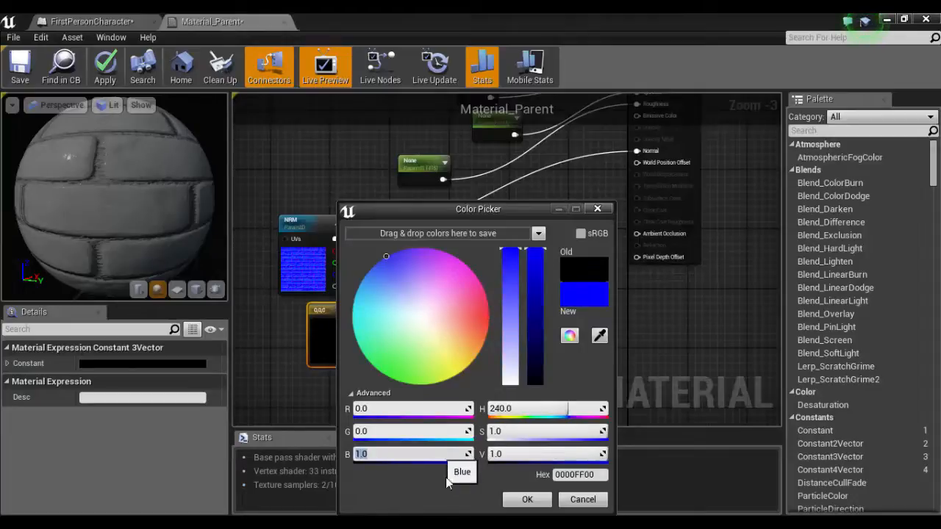
{"action": "left_click", "coordinate": [526, 500]}
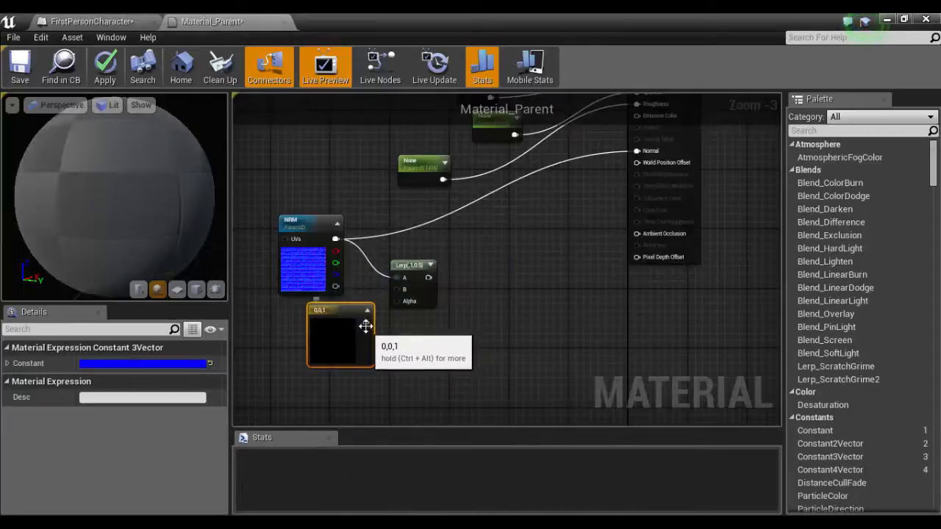
{"action": "left_click_drag", "start_coordinate": [365, 324], "coordinate": [397, 292]}
{"action": "left_click_drag", "start_coordinate": [350, 311], "coordinate": [291, 313]}
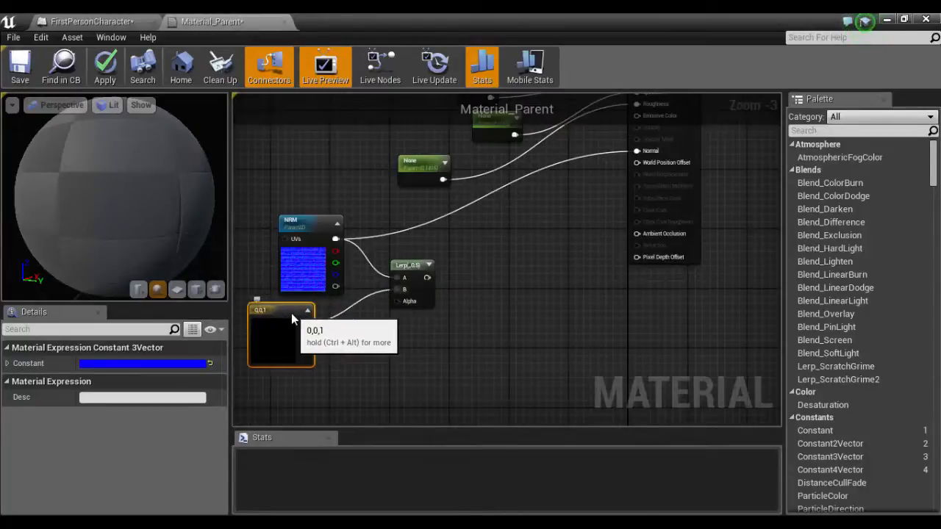
- Duplicate the scalar parameter feeding Roughness below the Lerp node and connect the copy to the Lerp's Alpha input
{"action": "left_click", "coordinate": [425, 166]}
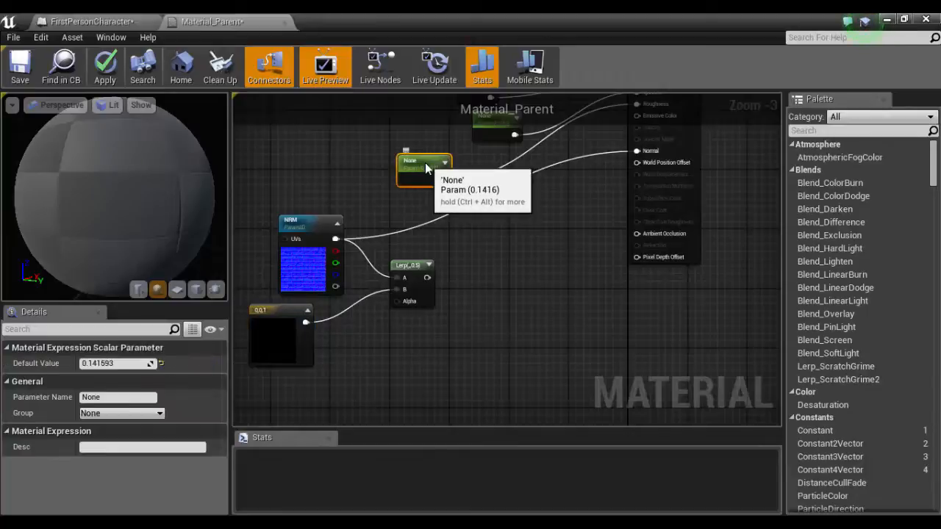
{"action": "right_click", "coordinate": [342, 358]}
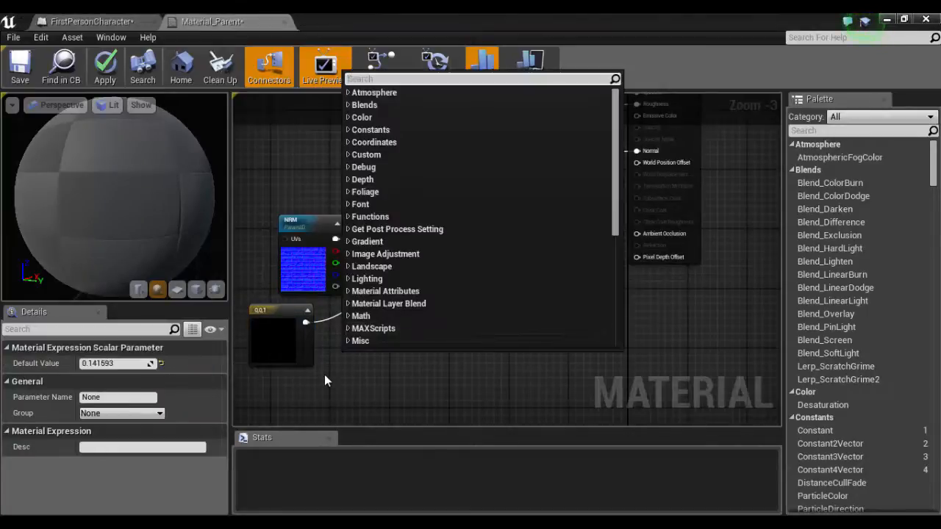
{"action": "left_click", "coordinate": [327, 380]}
{"action": "key", "text": "ctrl+v"}
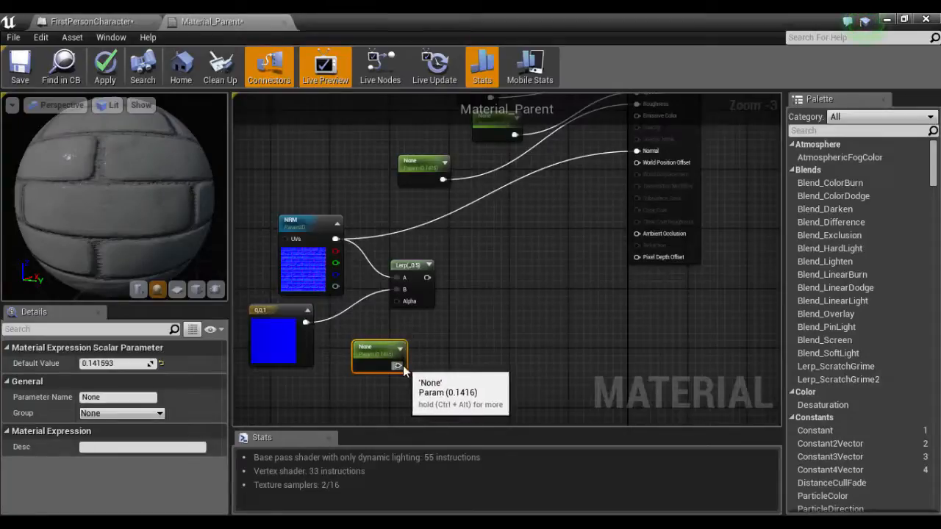
{"action": "left_click_drag", "start_coordinate": [401, 366], "coordinate": [397, 302]}
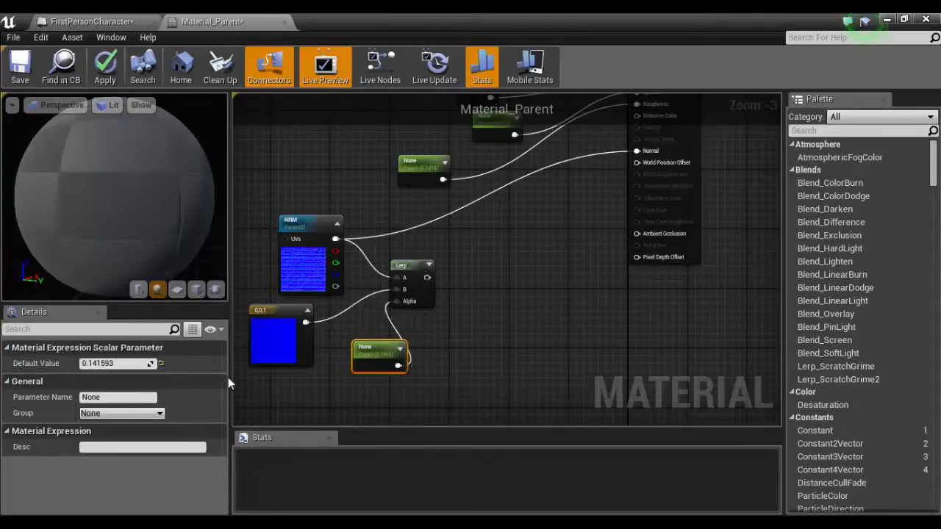
- Set the Alpha parameter's default value to 0 and connect the Lerp output to the Normal input of Material_Parent
{"action": "left_click_drag", "start_coordinate": [131, 364], "coordinate": [107, 364]}
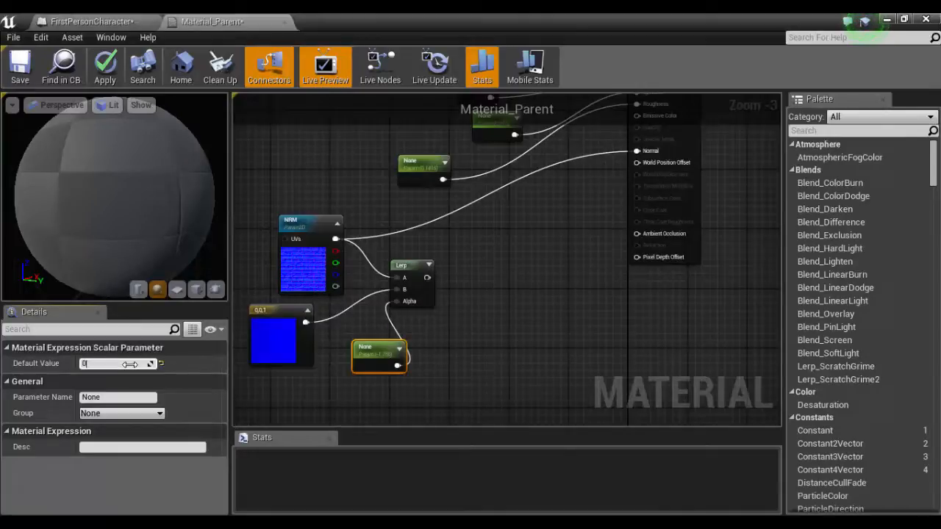
{"action": "key", "text": "Return"}
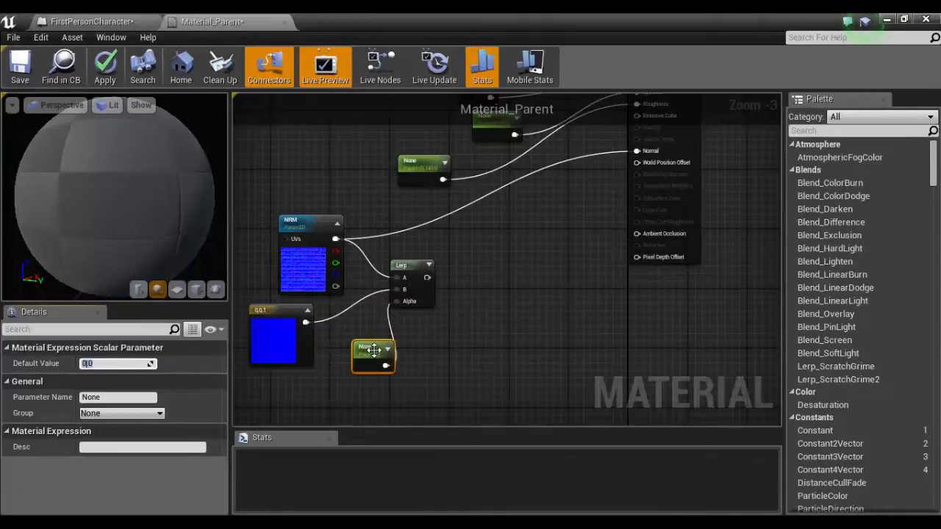
{"action": "left_click_drag", "start_coordinate": [380, 347], "coordinate": [333, 347]}
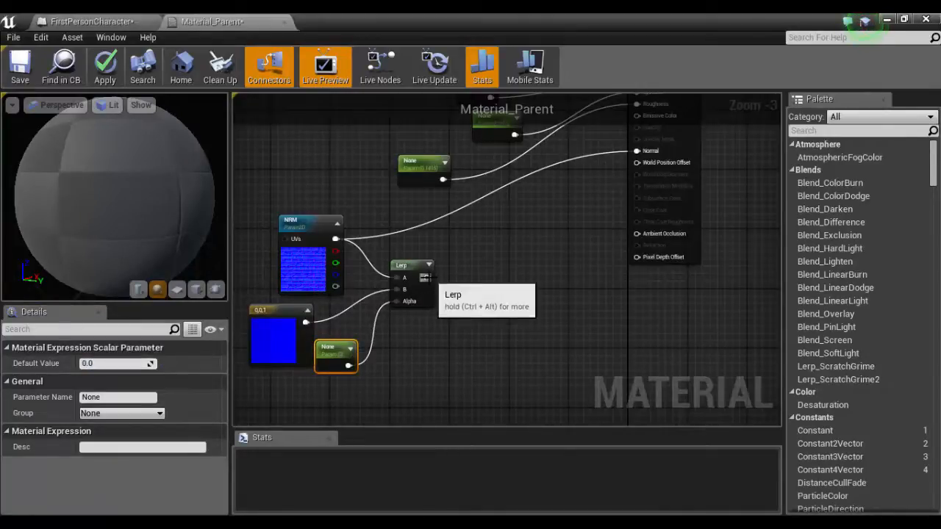
{"action": "left_click_drag", "start_coordinate": [427, 277], "coordinate": [638, 150]}
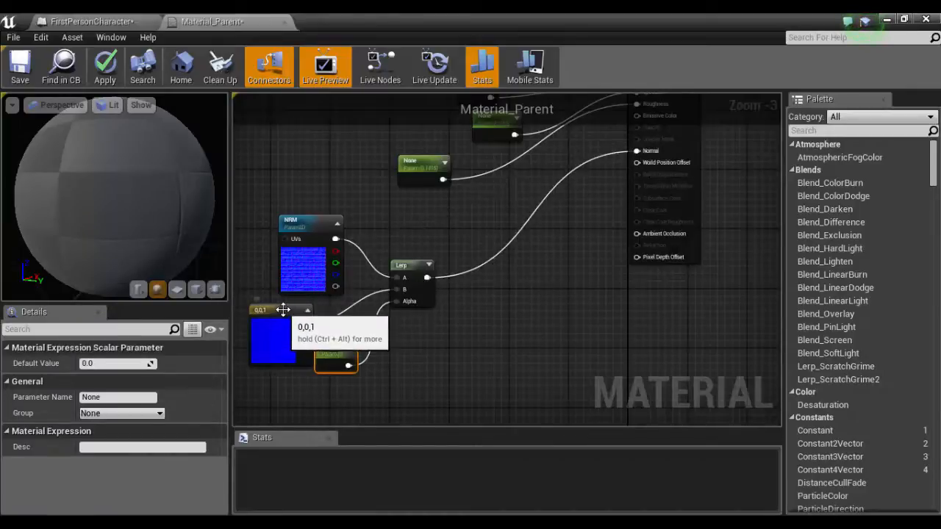
{"action": "left_click_drag", "start_coordinate": [279, 309], "coordinate": [273, 301]}
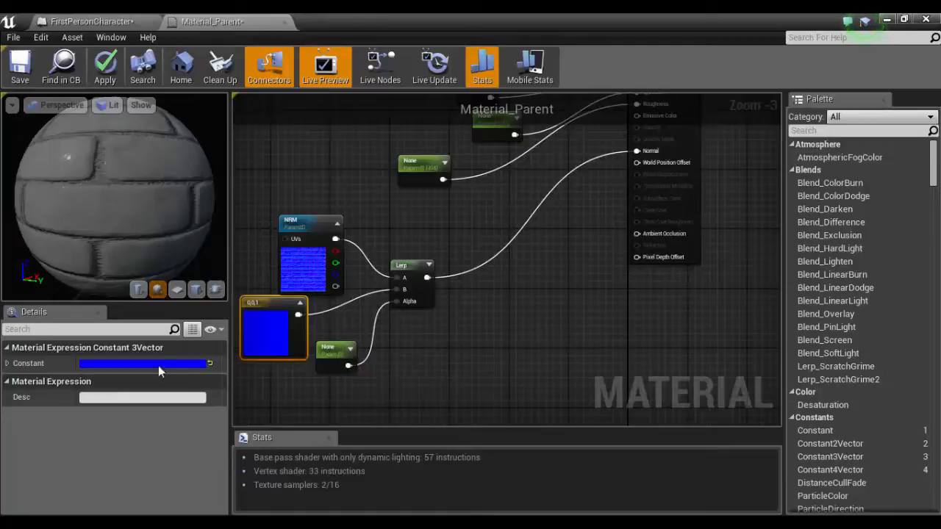
- Raise the Alpha parameter's default value to 1.3395 and on to 4.527515, applying the material after each change to compare the brick preview
{"action": "left_click", "coordinate": [333, 353]}
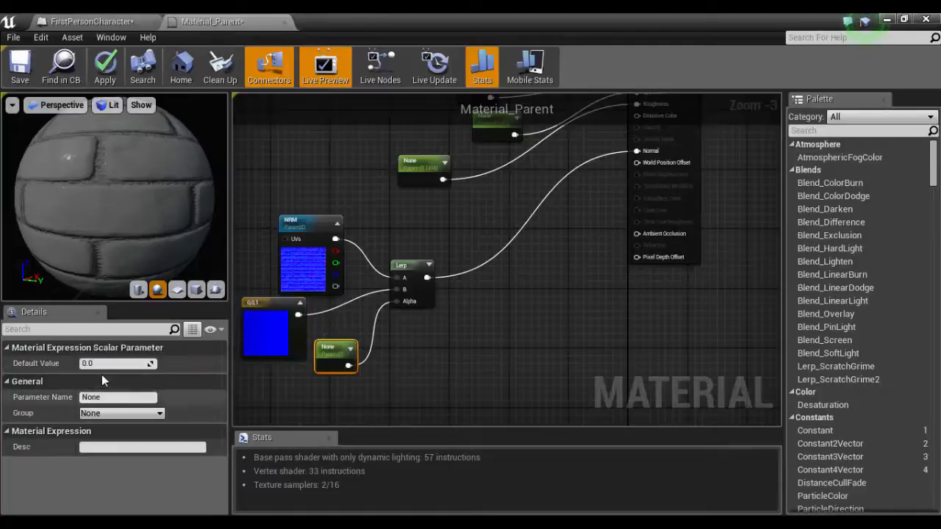
{"action": "left_click_drag", "start_coordinate": [110, 363], "coordinate": [137, 363]}
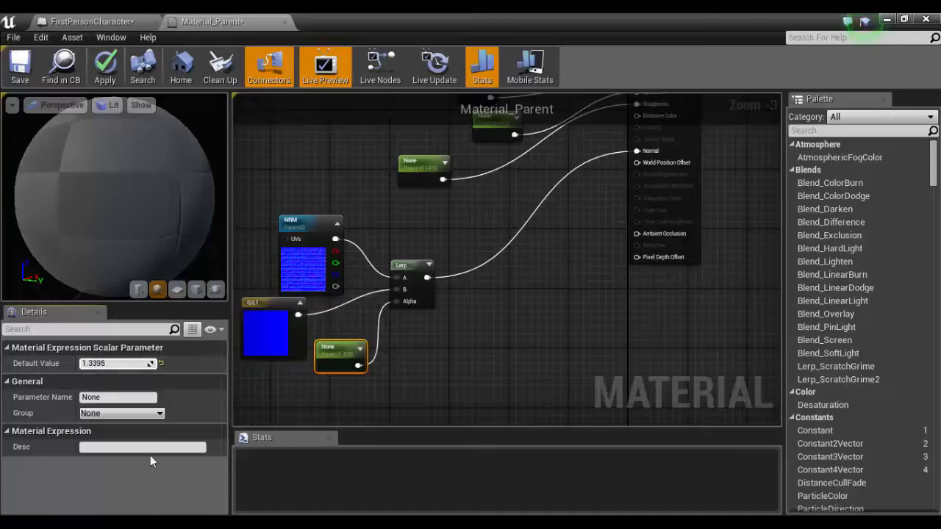
{"action": "left_click", "coordinate": [105, 68]}
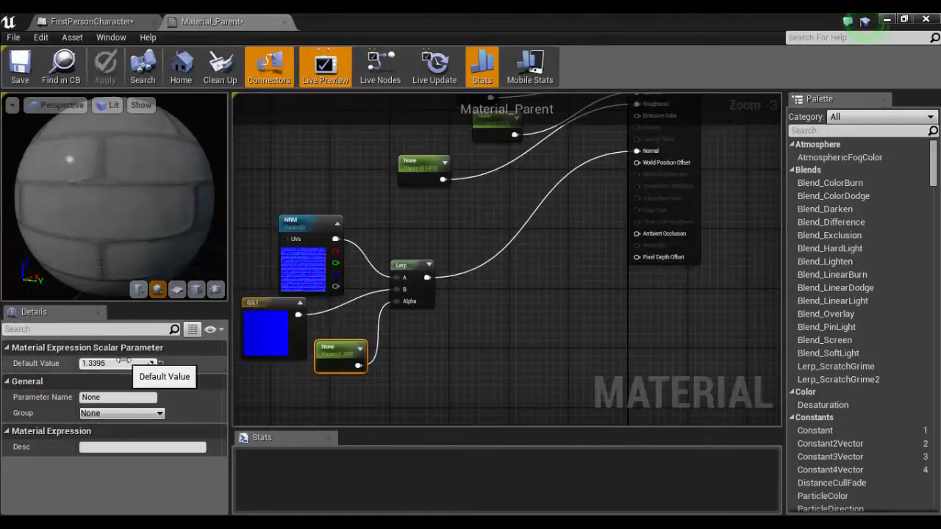
{"action": "left_click_drag", "start_coordinate": [118, 363], "coordinate": [147, 363]}
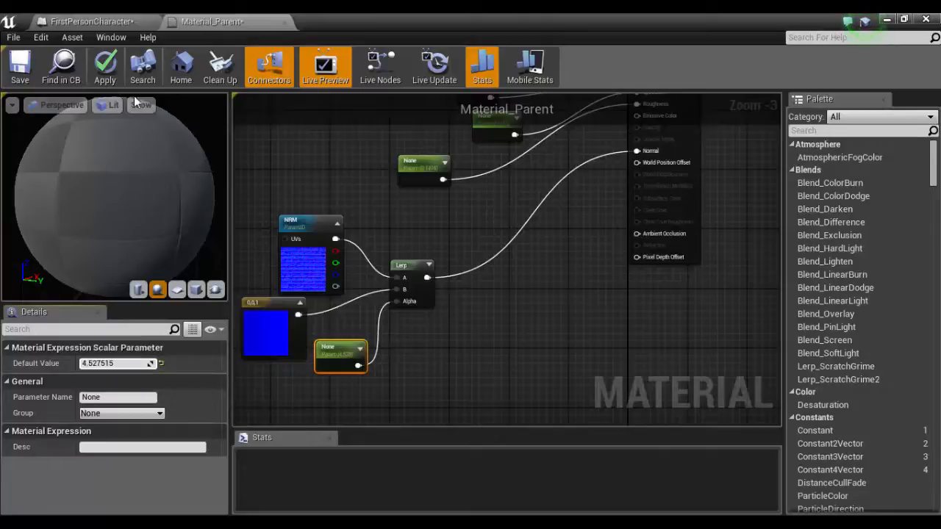
{"action": "left_click", "coordinate": [113, 82]}
{"action": "left_click_drag", "start_coordinate": [382, 361], "coordinate": [317, 189]}
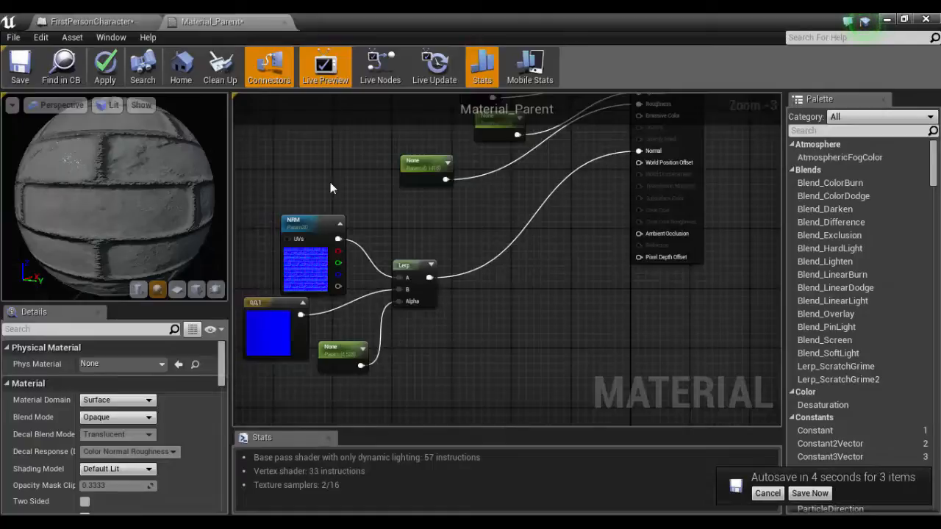
- Enclose the NRM texture, blue constant, Lerp and Alpha parameter nodes in a comment box titled "norms"
{"action": "right_click_drag", "start_coordinate": [472, 344], "coordinate": [529, 362]}
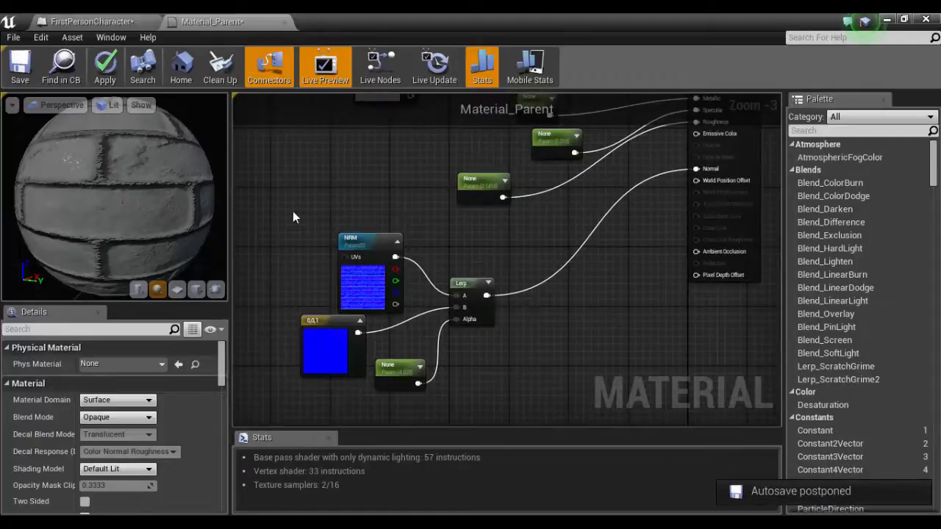
{"action": "left_click_drag", "start_coordinate": [292, 211], "coordinate": [516, 361]}
{"action": "key", "text": "c"}
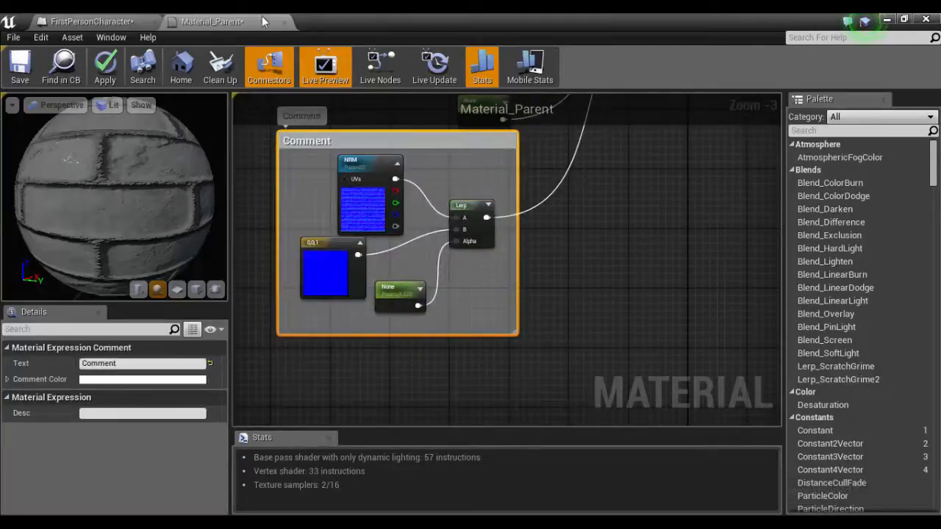
{"action": "left_click", "coordinate": [319, 115]}
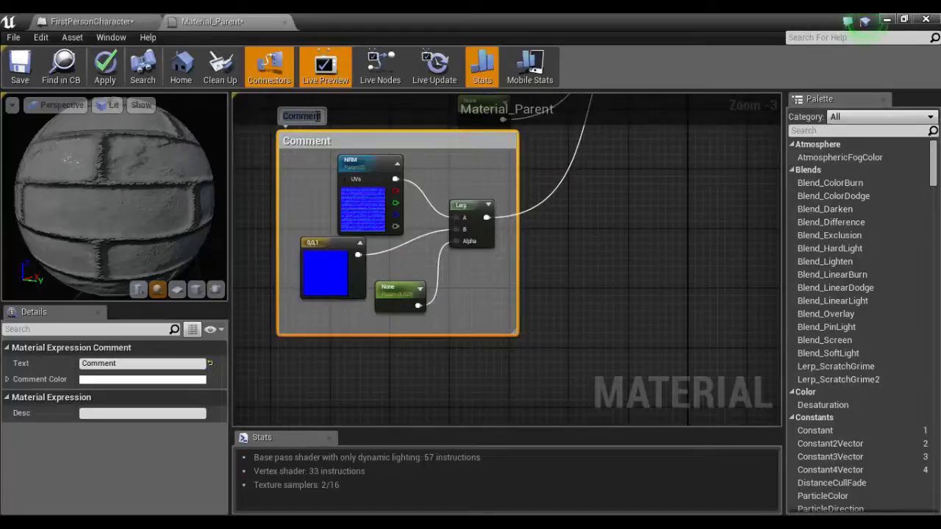
{"action": "type", "text": "norms"}
{"action": "key", "text": "Return"}
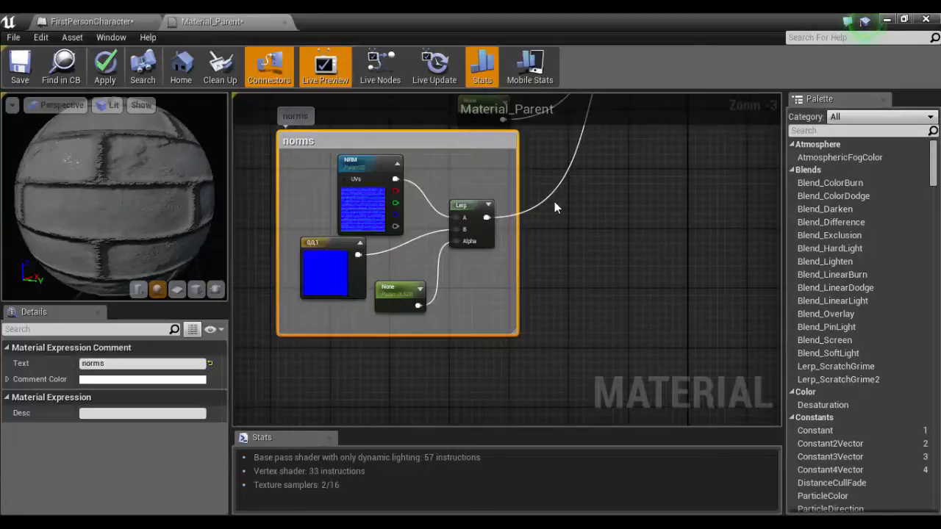
- Line up the Metallic, Specular and Roughness scalar parameter nodes and enclose them in a comment box titled "params"
{"action": "right_click_drag", "start_coordinate": [630, 222], "coordinate": [589, 422]}
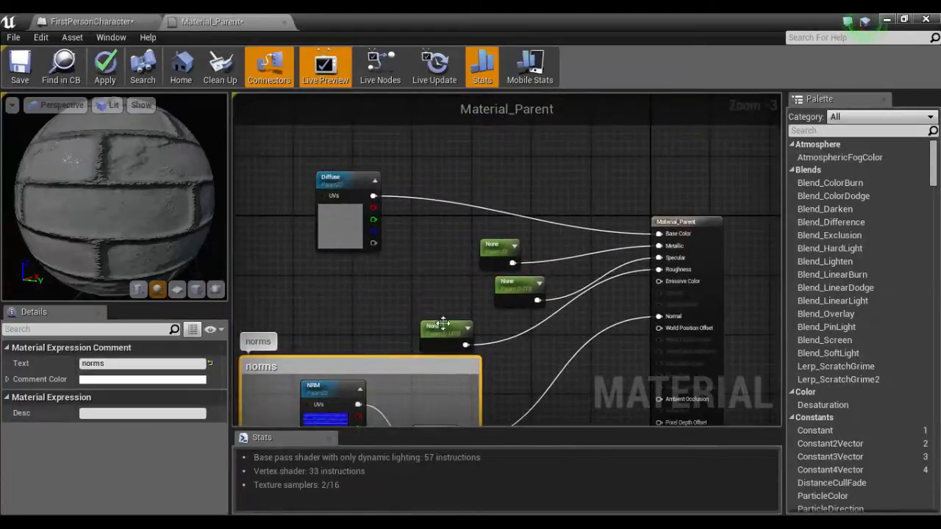
{"action": "left_click_drag", "start_coordinate": [443, 324], "coordinate": [508, 317]}
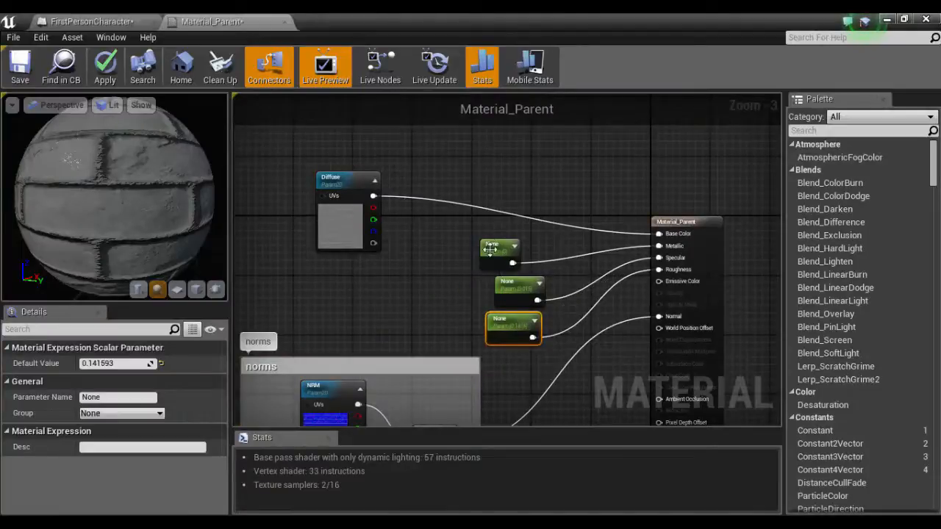
{"action": "left_click_drag", "start_coordinate": [491, 249], "coordinate": [508, 250]}
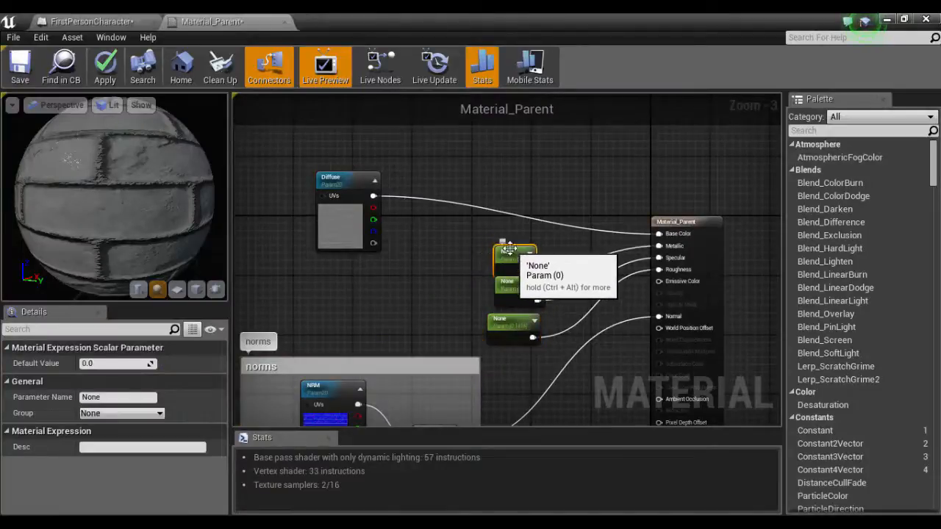
{"action": "left_click_drag", "start_coordinate": [462, 227], "coordinate": [545, 340]}
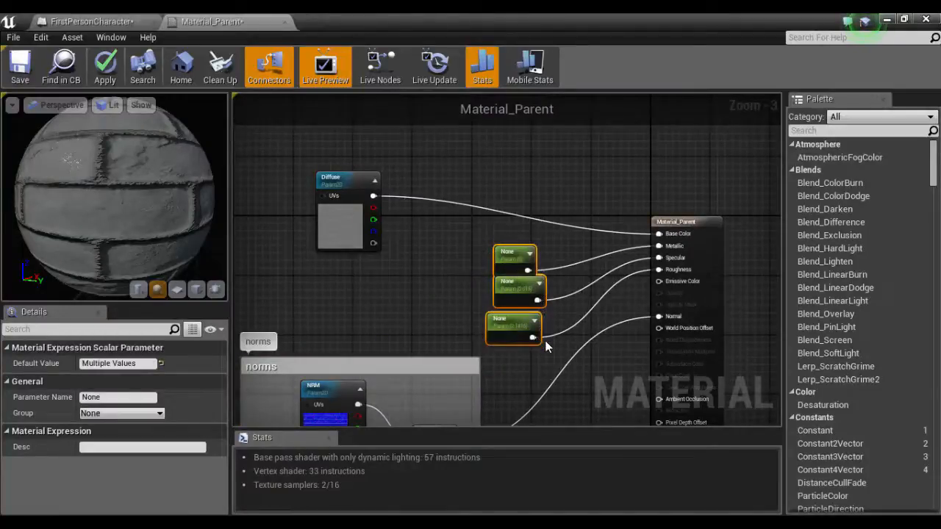
{"action": "key", "text": "c"}
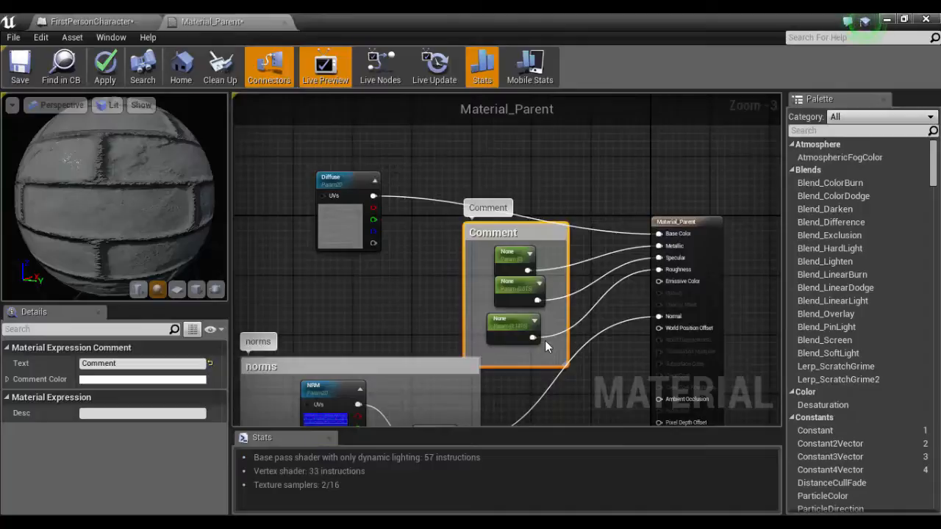
{"action": "left_click", "coordinate": [134, 365]}
{"action": "type", "text": "para"}
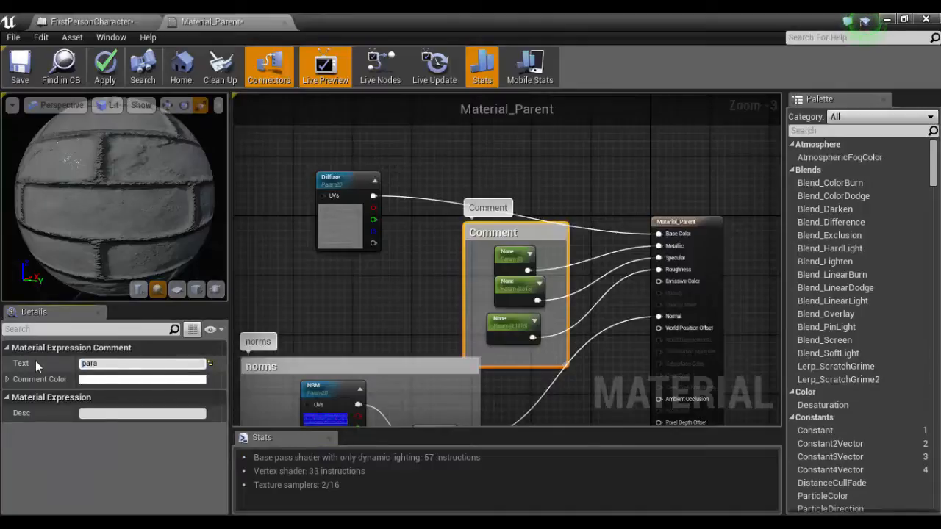
{"action": "type", "text": "ms"}
{"action": "key", "text": "Return"}
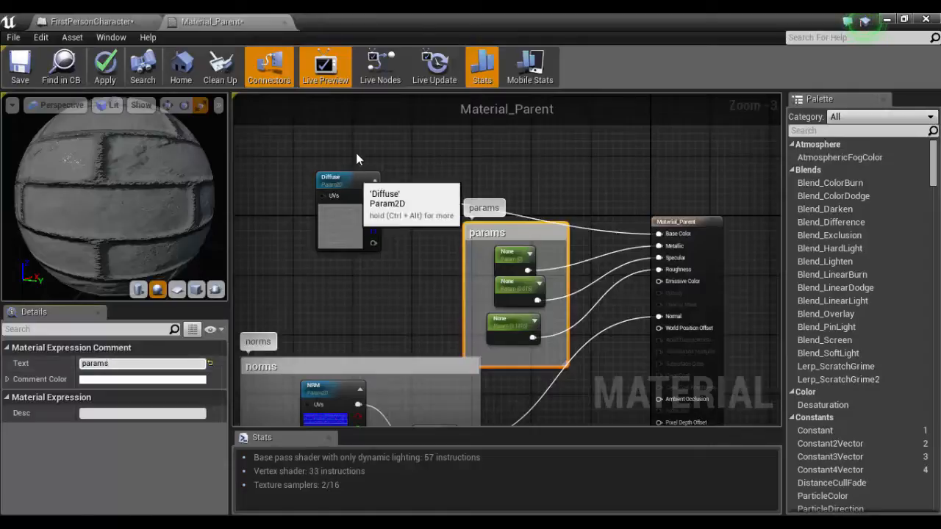
- Move the Diffuse texture node farther up and away from the params comment box to free space beside it
{"action": "left_click_drag", "start_coordinate": [355, 178], "coordinate": [355, 147]}
{"action": "left_click_drag", "start_coordinate": [291, 121], "coordinate": [419, 250]}
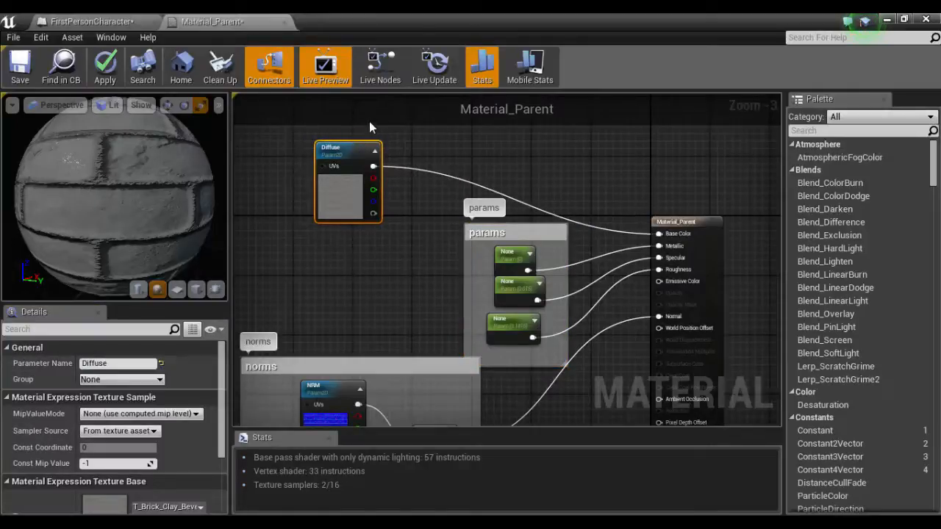
{"action": "mouse_move", "coordinate": [429, 334]}
{"action": "right_mouse_down"}
{"action": "mouse_move", "coordinate": [434, 262]}
{"action": "mouse_move", "coordinate": [428, 351]}
{"action": "right_mouse_up"}
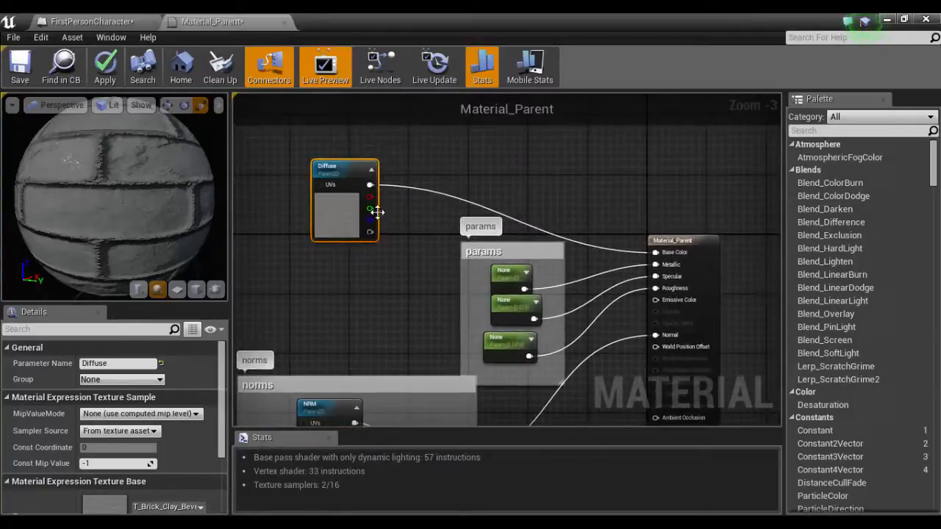
{"action": "left_click_drag", "start_coordinate": [342, 161], "coordinate": [361, 217]}
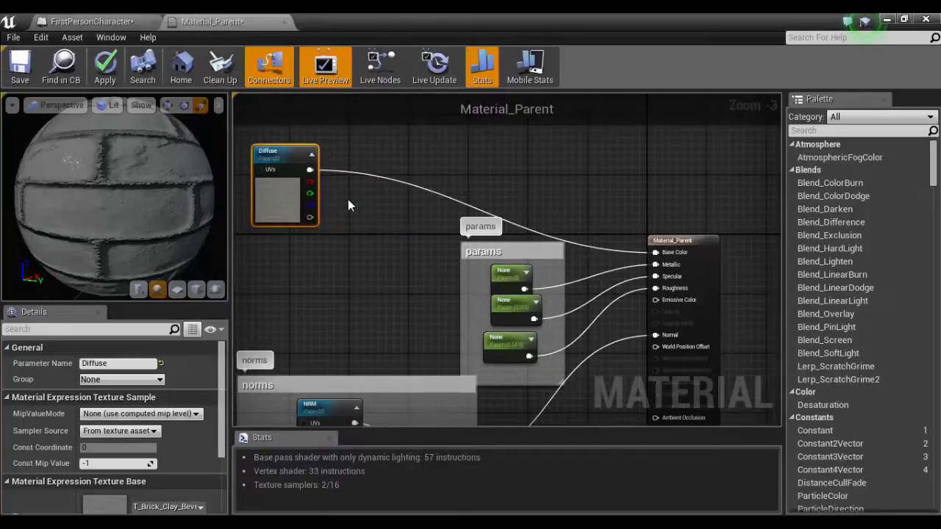
- Add a Multiply node below the Diffuse node's output and connect the Diffuse color output to its A input
{"action": "left_click", "coordinate": [350, 201]}
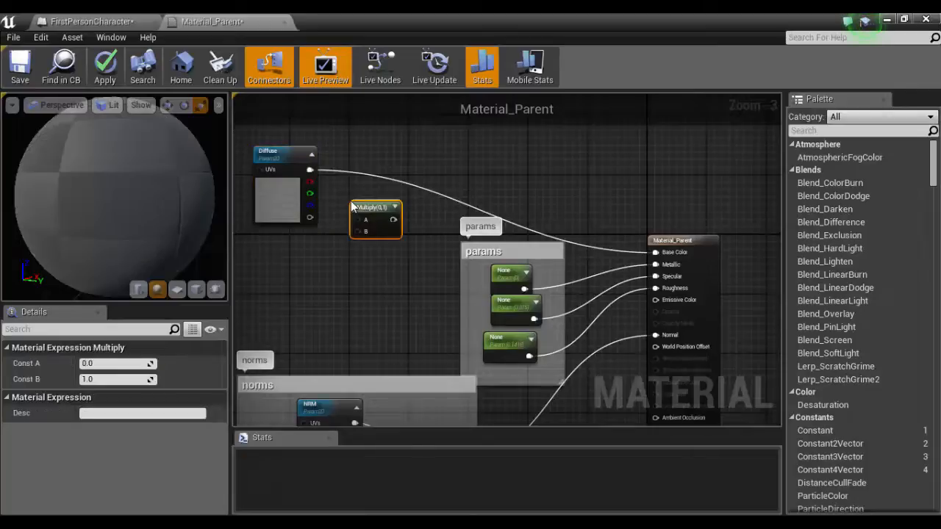
{"action": "left_click_drag", "start_coordinate": [358, 220], "coordinate": [318, 178]}
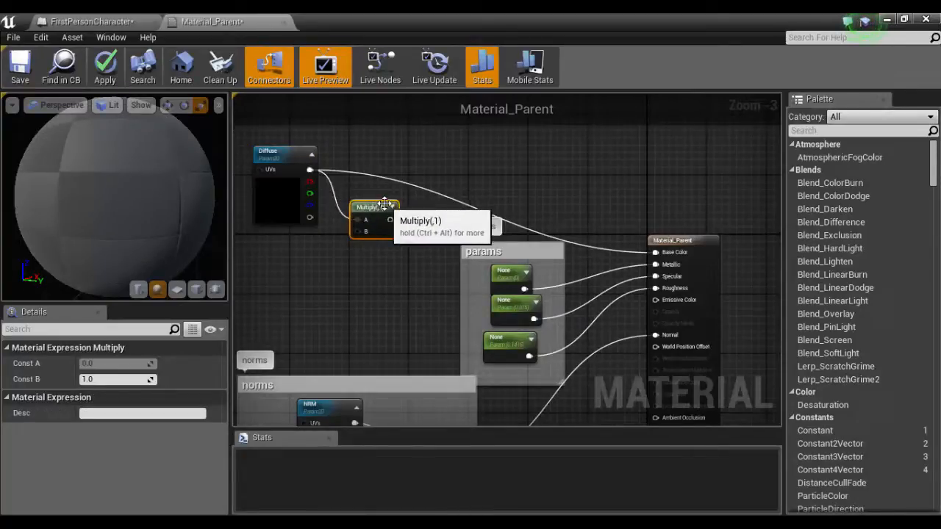
{"action": "left_click_drag", "start_coordinate": [381, 223], "coordinate": [379, 249]}
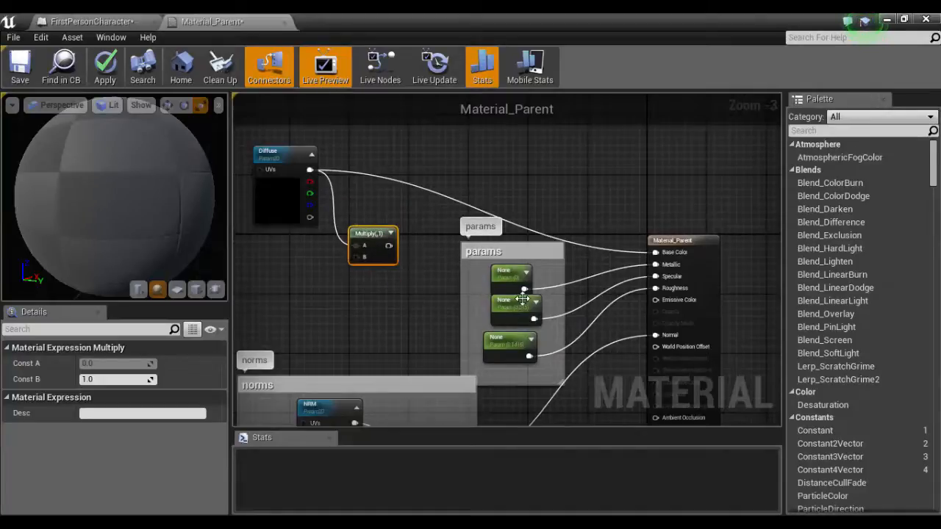
- Connect a copy of the Roughness scalar parameter to Multiply's B input and route Multiply to Emissive Color, clear of the params box
{"action": "left_click", "coordinate": [284, 310]}
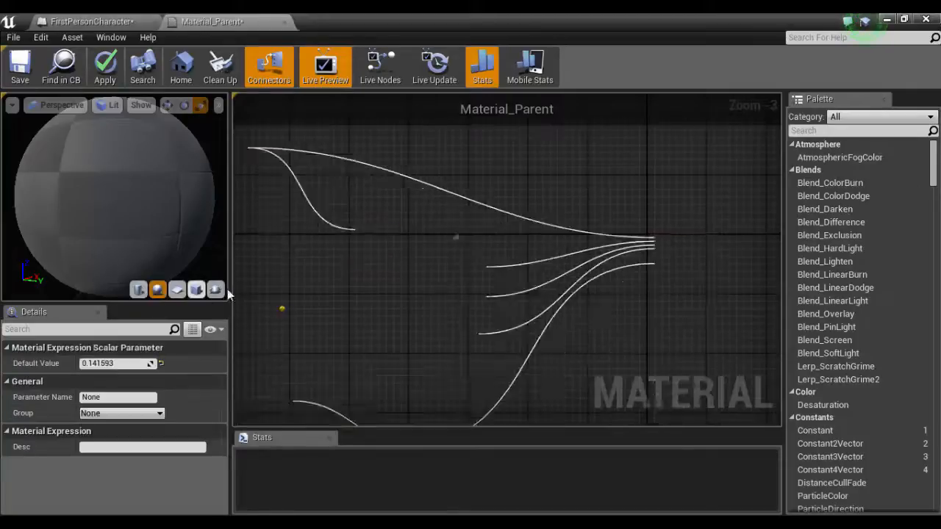
{"action": "left_click_drag", "start_coordinate": [309, 317], "coordinate": [655, 300]}
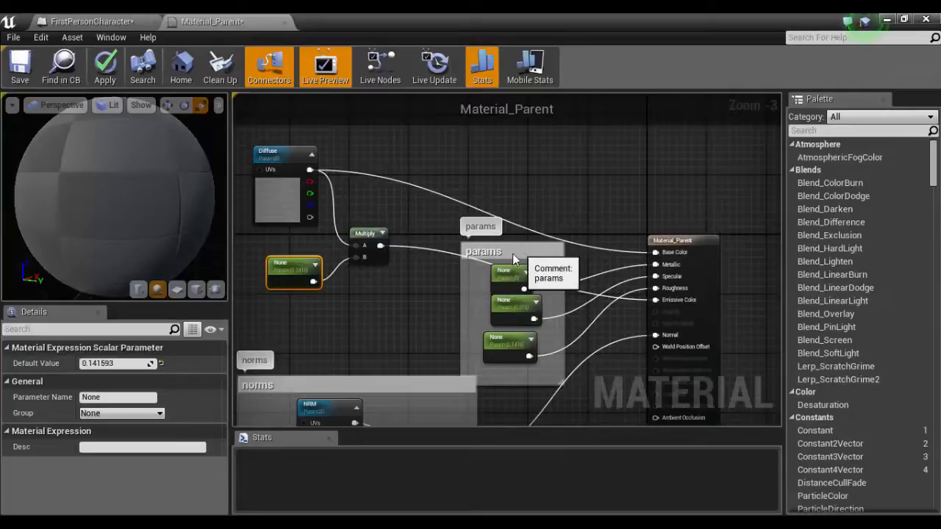
{"action": "left_click_drag", "start_coordinate": [512, 253], "coordinate": [480, 288]}
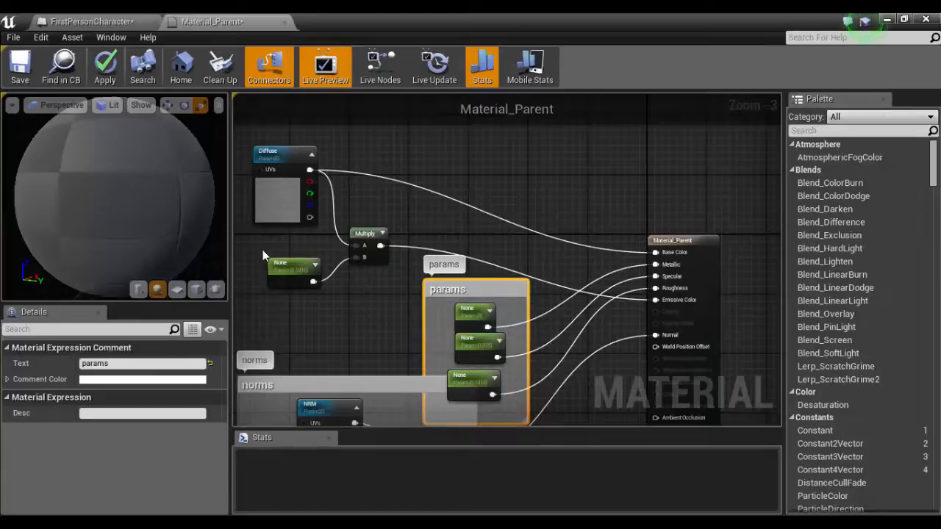
- Set the default value of the scalar parameter feeding Multiply to 12.131928 and apply the material to check the glow
{"action": "left_click", "coordinate": [303, 262]}
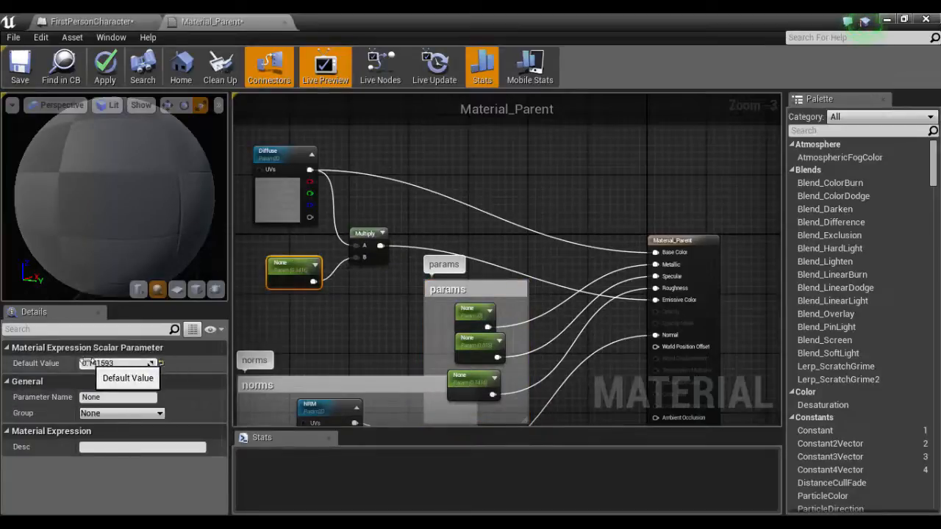
{"action": "left_click_drag", "start_coordinate": [86, 362], "coordinate": [176, 362]}
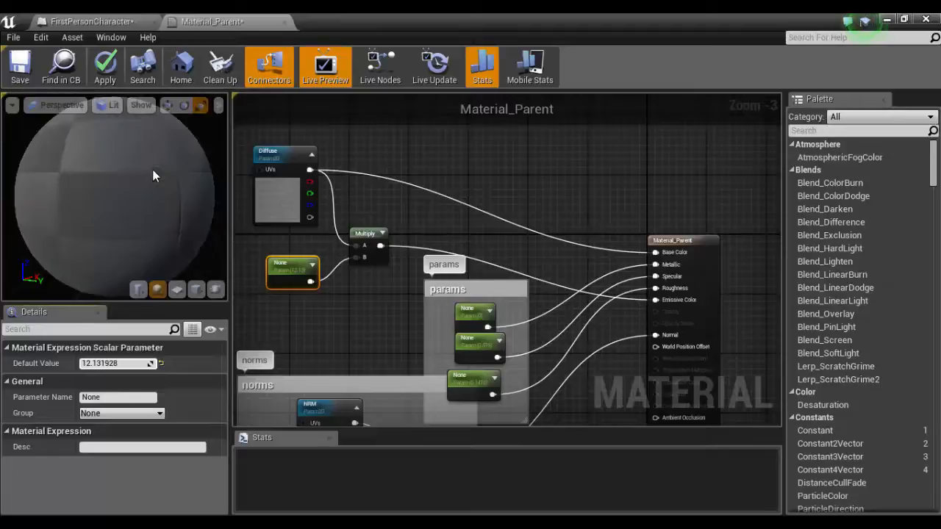
{"action": "left_click", "coordinate": [107, 67]}
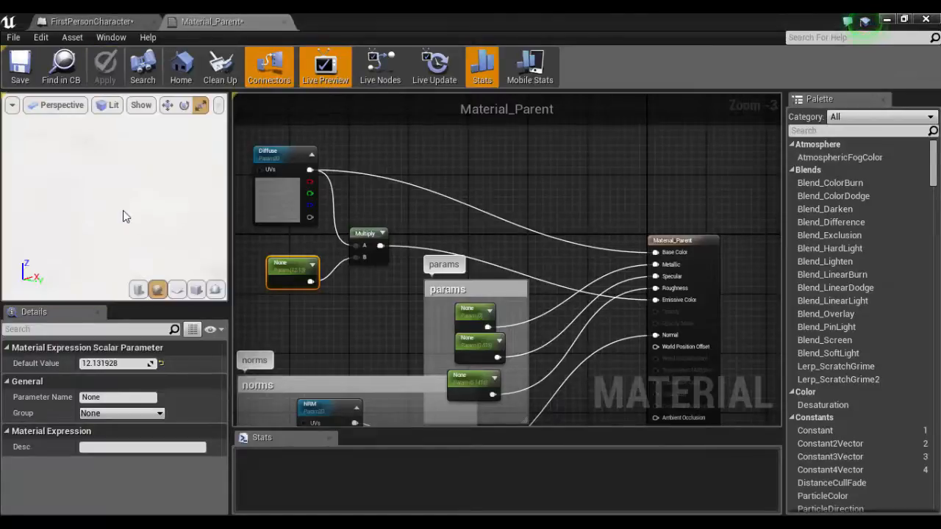
{"action": "scroll", "coordinate": [123, 211], "scroll_direction": "down", "scroll_amount": 3}
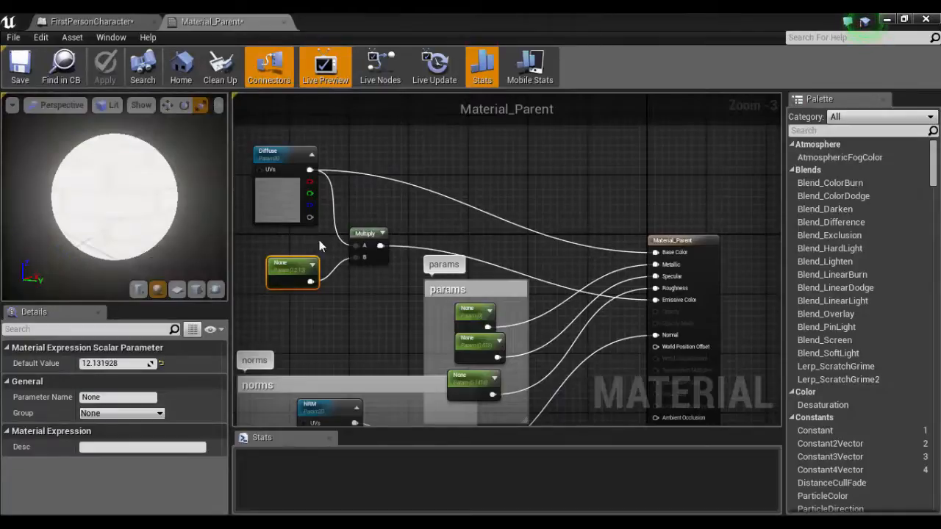
- Lower the emissive scalar's default value to 2.422848, apply the material to compare the preview, and reduce the value further to 0.047456
{"action": "mouse_move", "coordinate": [133, 363]}
{"action": "left_mouse_down"}
{"action": "mouse_move", "coordinate": [69, 363]}
{"action": "mouse_move", "coordinate": [128, 366]}
{"action": "left_mouse_up"}
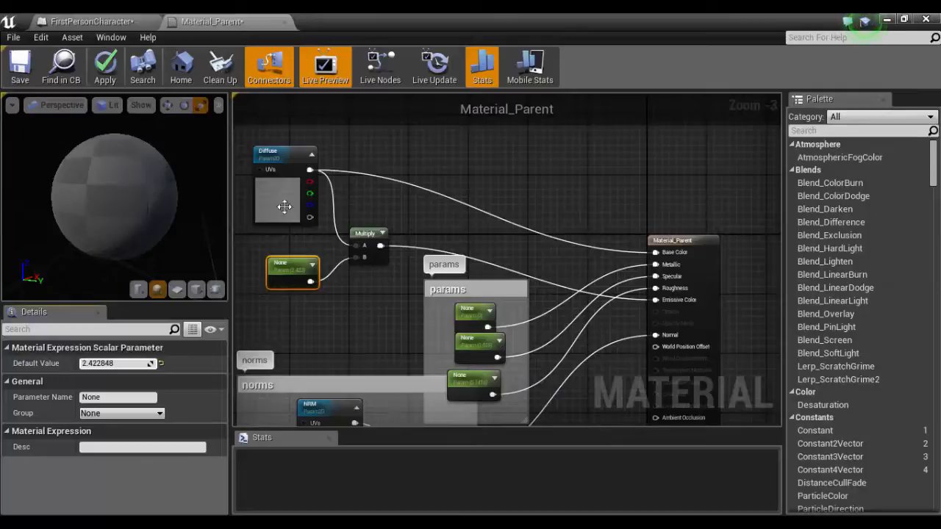
{"action": "right_click_drag", "start_coordinate": [357, 331], "coordinate": [405, 336]}
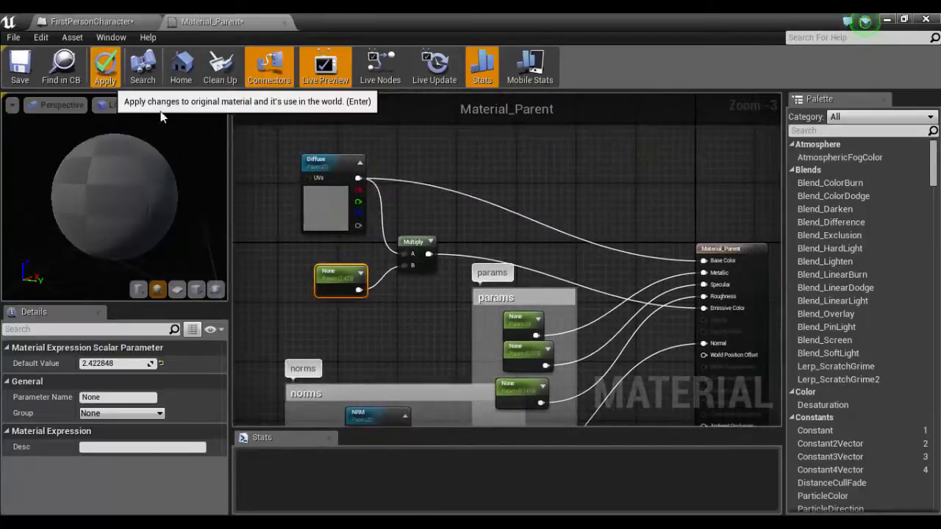
{"action": "left_click", "coordinate": [107, 67]}
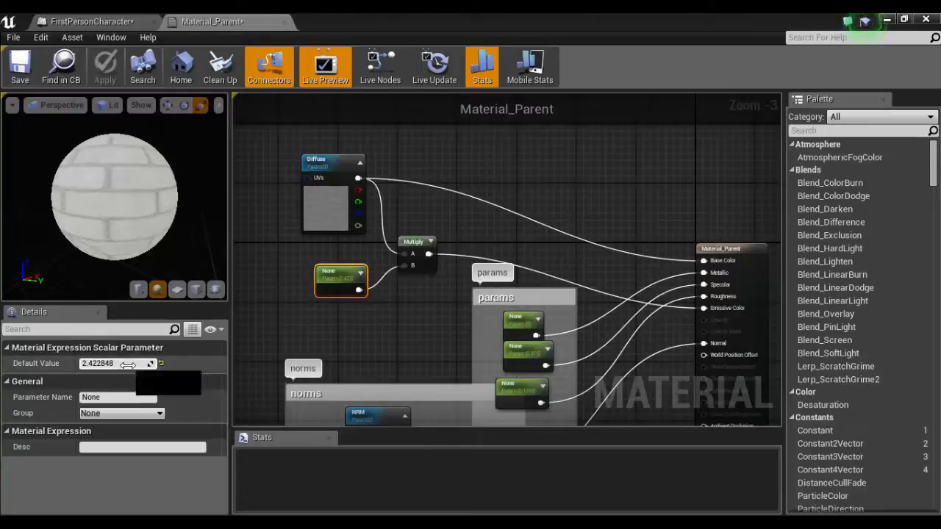
{"action": "left_click_drag", "start_coordinate": [127, 363], "coordinate": [82, 363]}
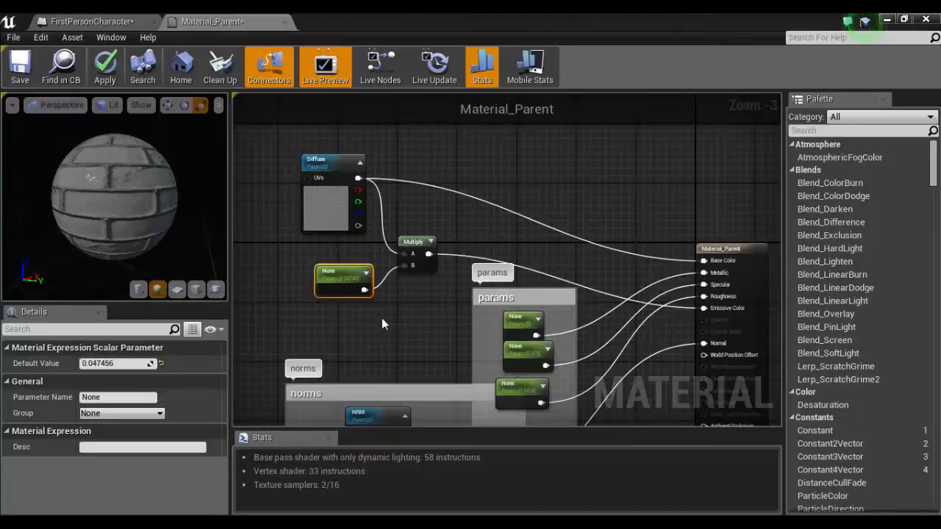
{"action": "right_click_drag", "start_coordinate": [383, 317], "coordinate": [350, 337]}
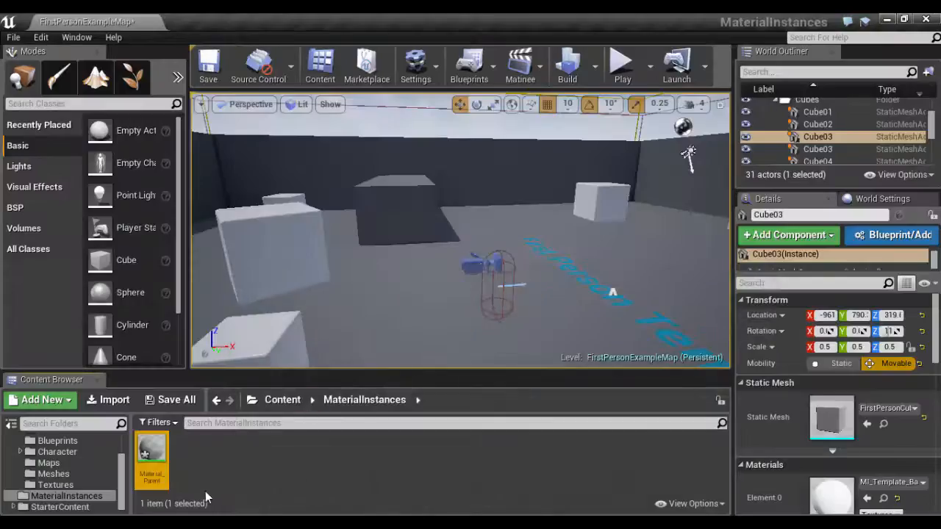
- Create a material instance from Material_Parent in the MaterialInstances folder and name it Material_Child
{"action": "right_click", "coordinate": [151, 462]}
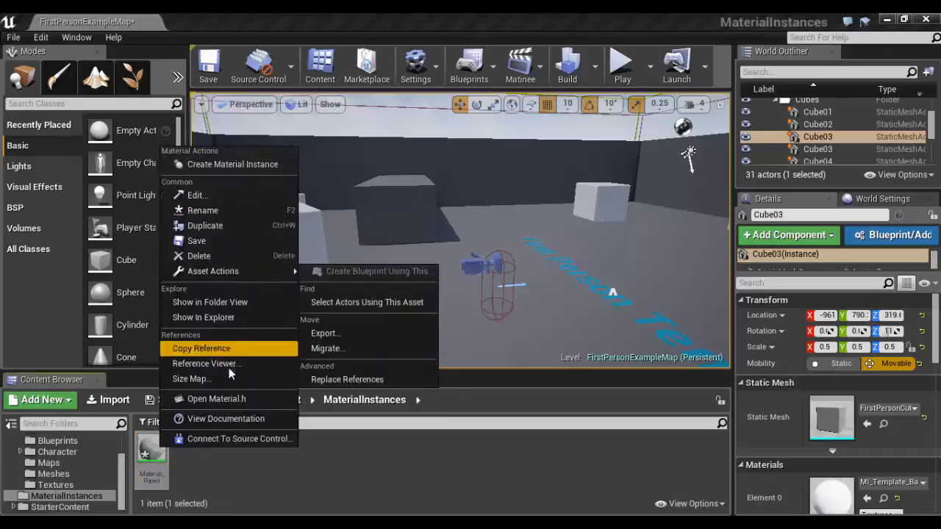
{"action": "left_click", "coordinate": [232, 164]}
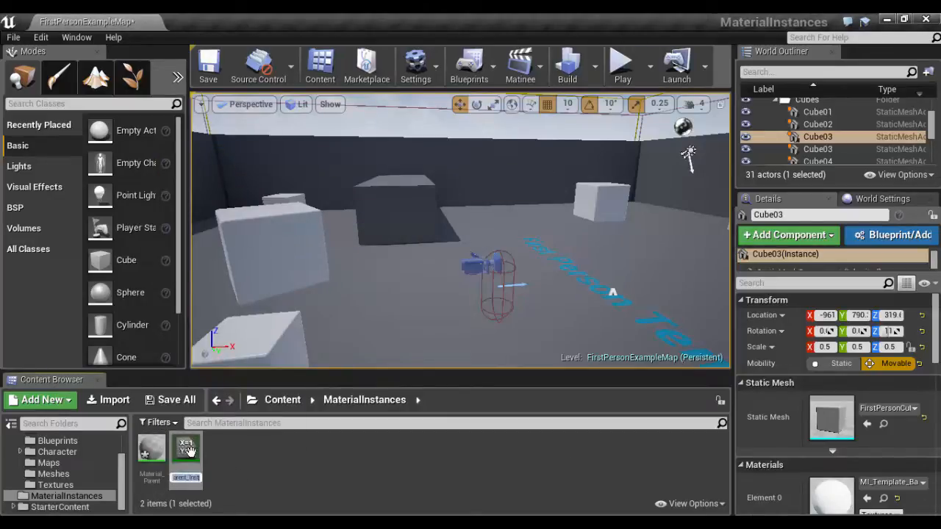
{"action": "type", "text": "MI"}
{"action": "key", "text": "Return"}
- Open Material_Child and examine its texture and scalar parameter groups and its parent material setting
{"action": "double_click", "coordinate": [152, 452]}
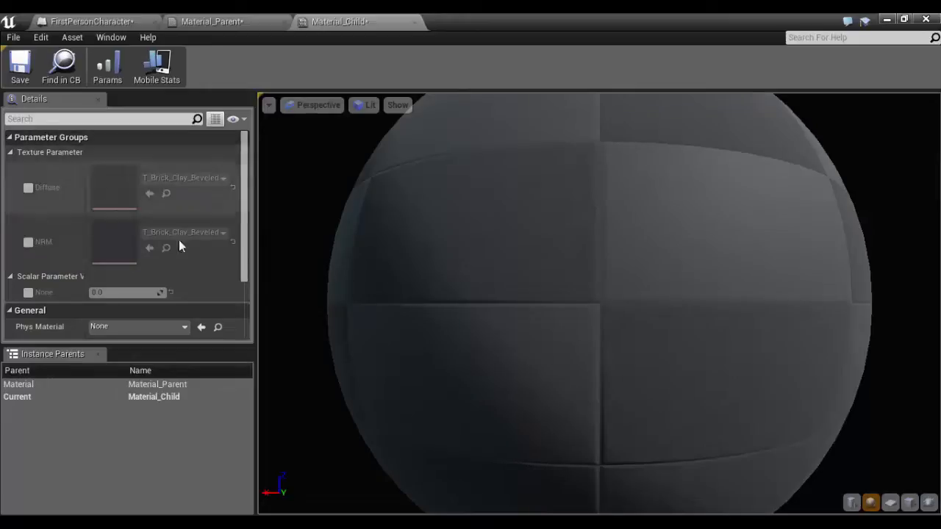
{"action": "scroll", "coordinate": [198, 235], "scroll_direction": "down", "scroll_amount": 3}
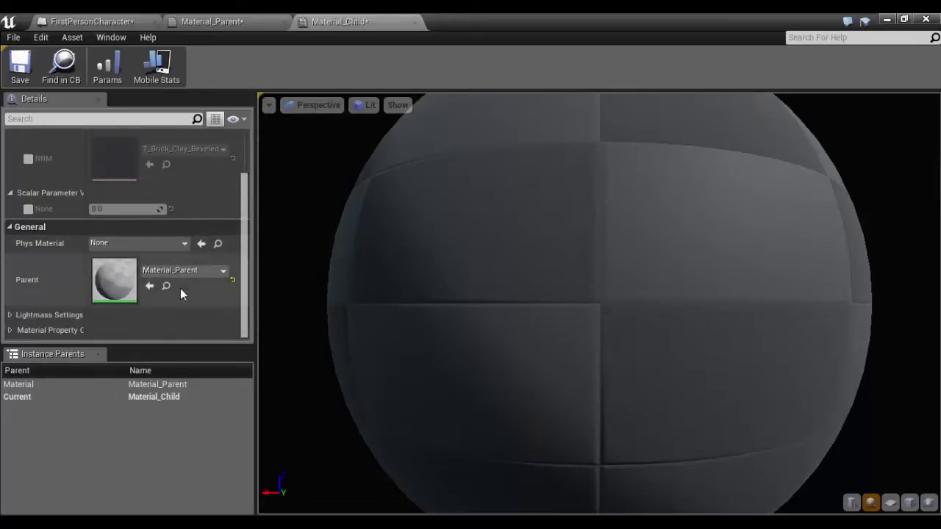
{"action": "scroll", "coordinate": [181, 272], "scroll_direction": "up", "scroll_amount": 3}
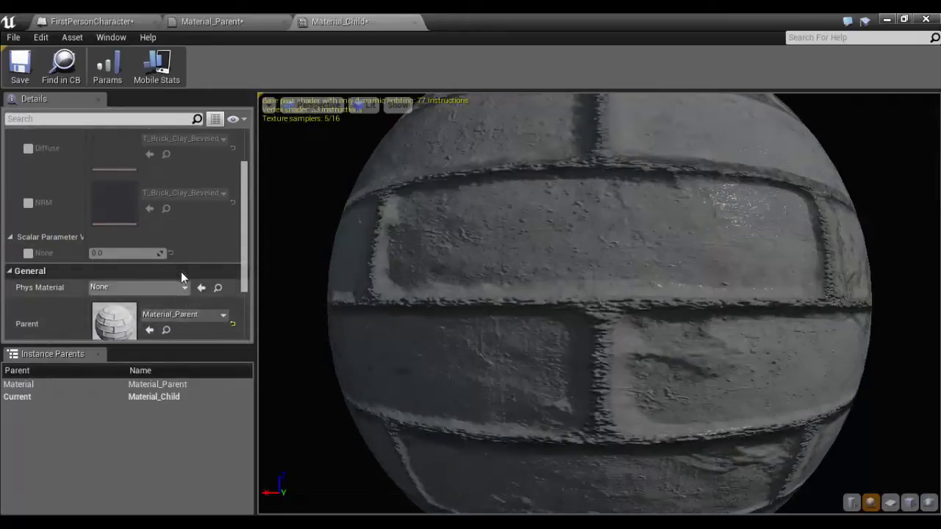
{"action": "scroll", "coordinate": [181, 271], "scroll_direction": "down", "scroll_amount": 3}
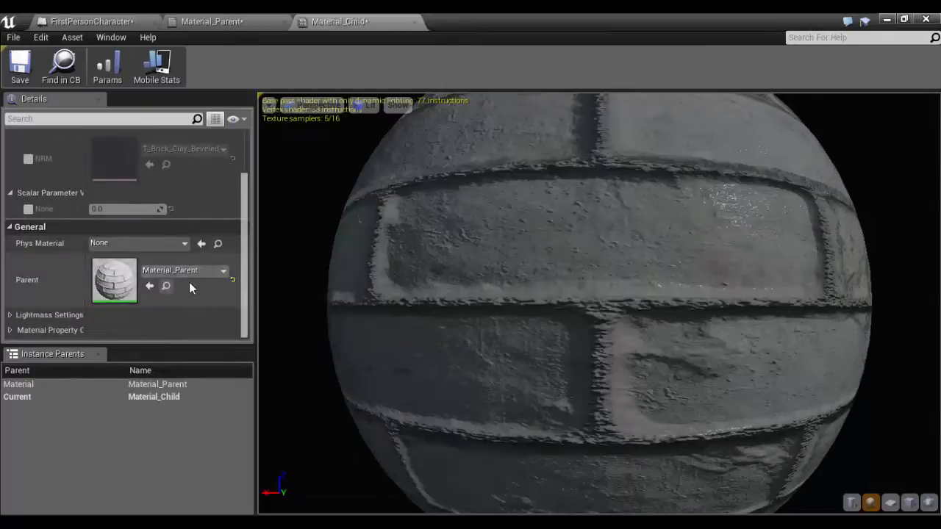
- Enable the override for the unnamed scalar parameter in Material_Child and set its value to 0.088117
{"action": "scroll", "coordinate": [184, 243], "scroll_direction": "up", "scroll_amount": 3}
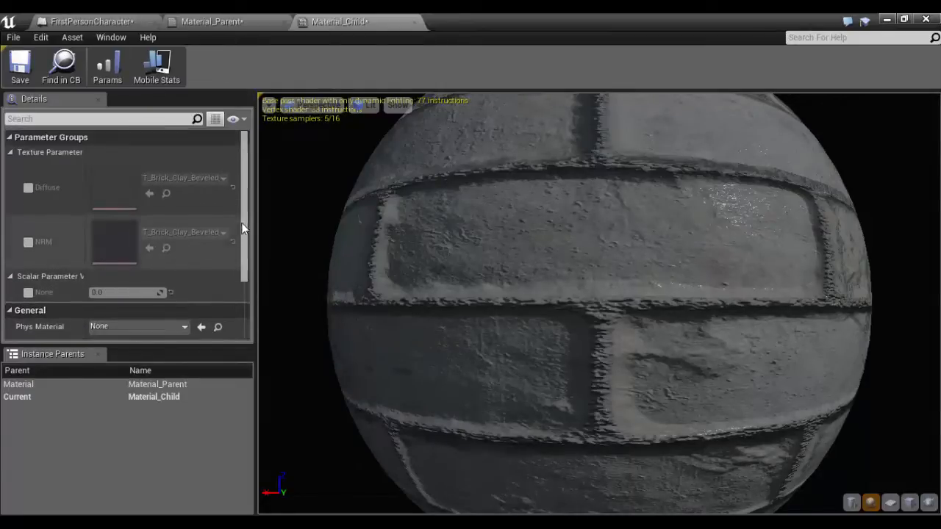
{"action": "left_click_drag", "start_coordinate": [242, 224], "coordinate": [246, 220]}
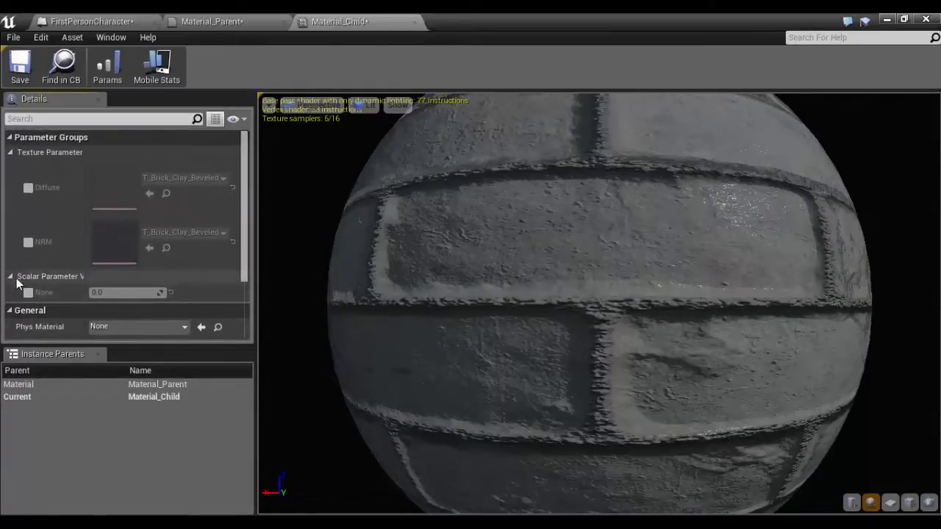
{"action": "left_click", "coordinate": [30, 293]}
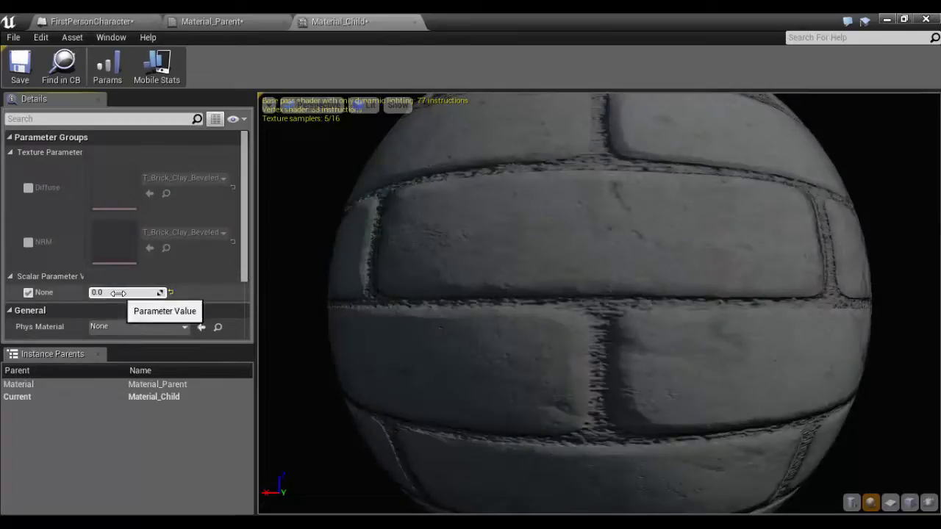
{"action": "left_click_drag", "start_coordinate": [160, 292], "coordinate": [116, 294]}
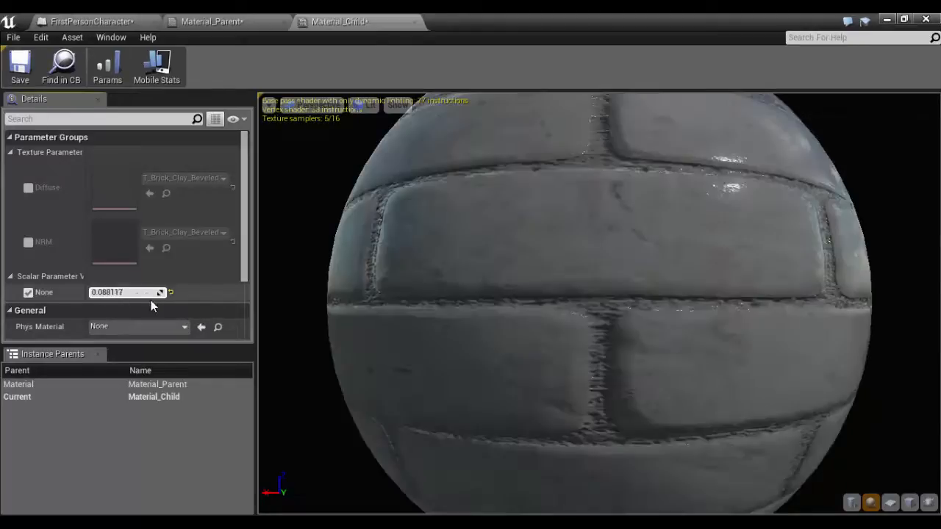
- Override the Diffuse texture parameter with T_Bush_N and check the result on the preview sphere
{"action": "left_click", "coordinate": [28, 188]}
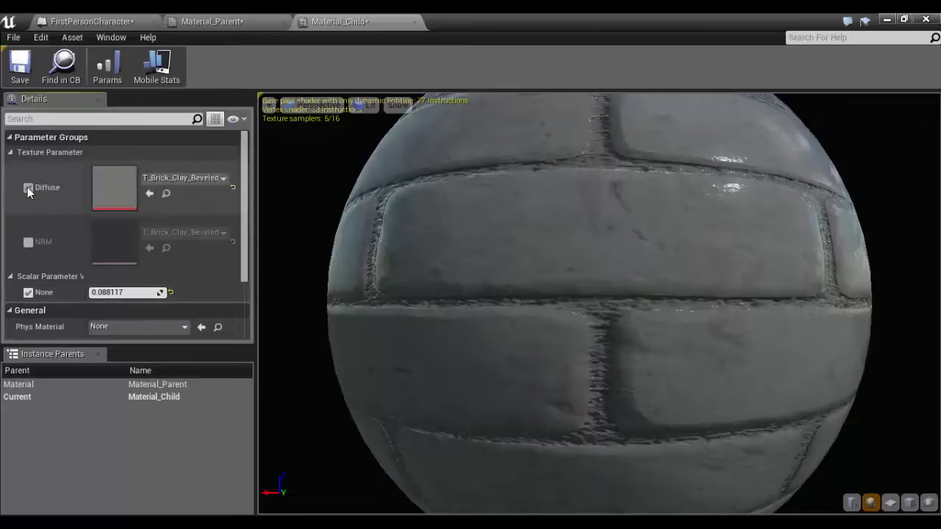
{"action": "left_click", "coordinate": [164, 183]}
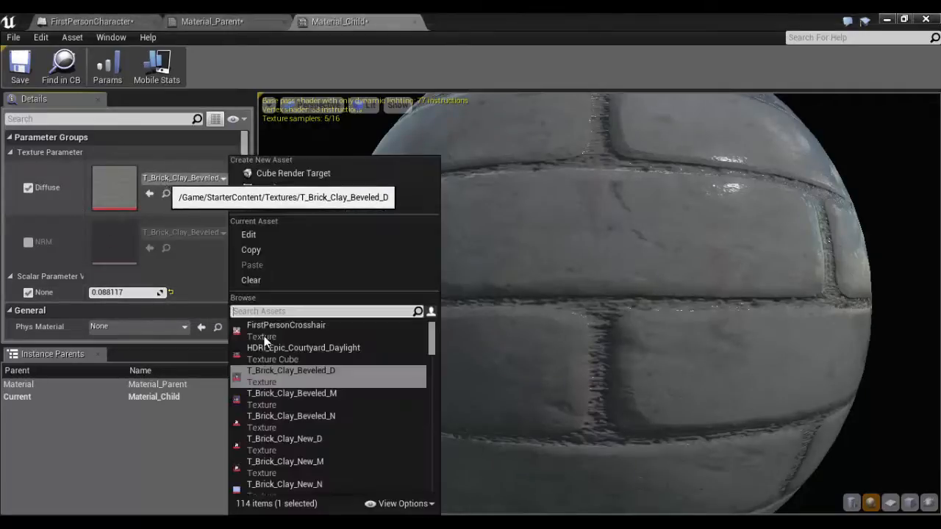
{"action": "scroll", "coordinate": [294, 456], "scroll_direction": "down", "scroll_amount": 5}
{"action": "scroll", "coordinate": [322, 449], "scroll_direction": "down", "scroll_amount": 5}
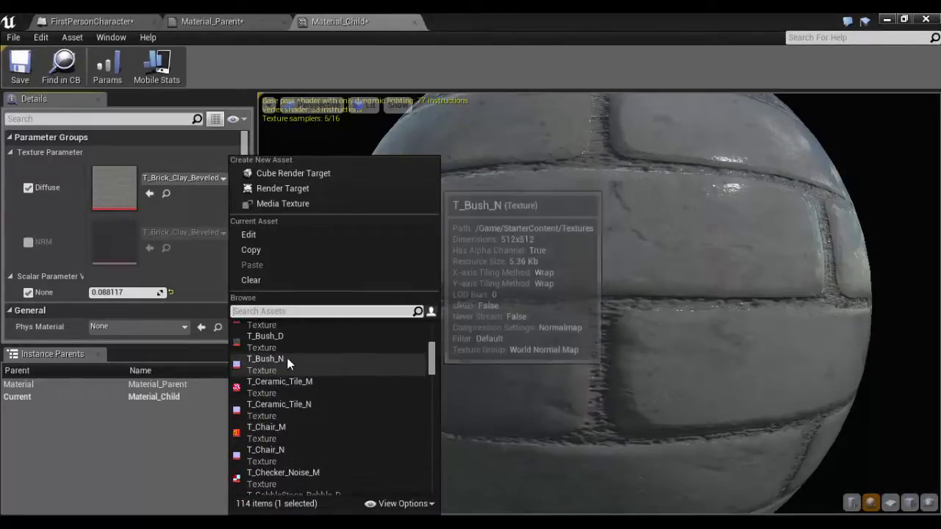
{"action": "left_click", "coordinate": [287, 358]}
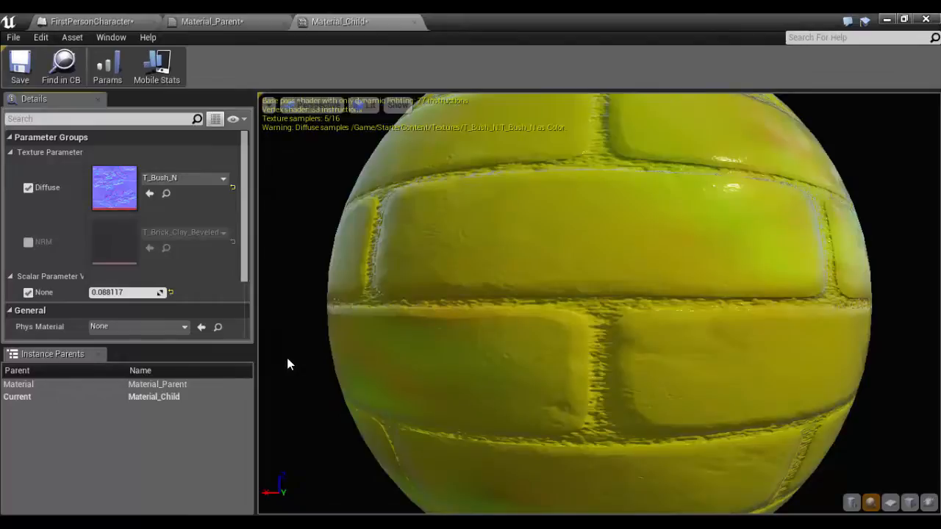
{"action": "left_click_drag", "start_coordinate": [703, 305], "coordinate": [545, 305]}
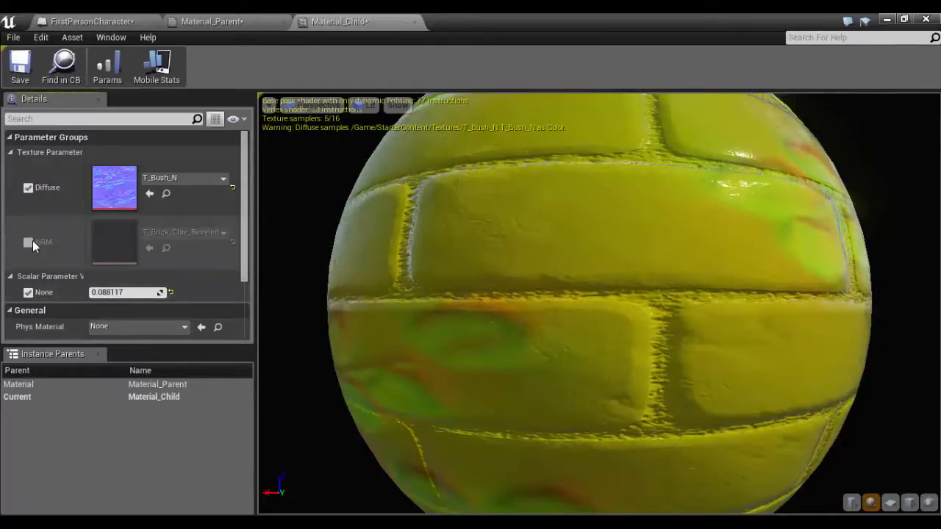
- Override the NRM texture parameter with T_Bush_N and inspect the whole preview sphere
{"action": "left_click", "coordinate": [29, 242]}
{"action": "left_click", "coordinate": [176, 233]}
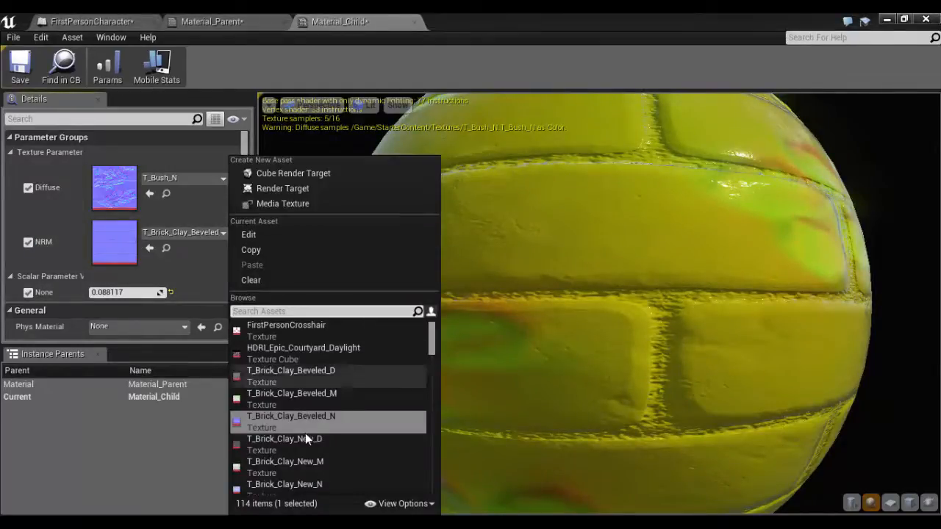
{"action": "scroll", "coordinate": [317, 431], "scroll_direction": "down", "scroll_amount": 3}
{"action": "scroll", "coordinate": [317, 431], "scroll_direction": "down", "scroll_amount": 5}
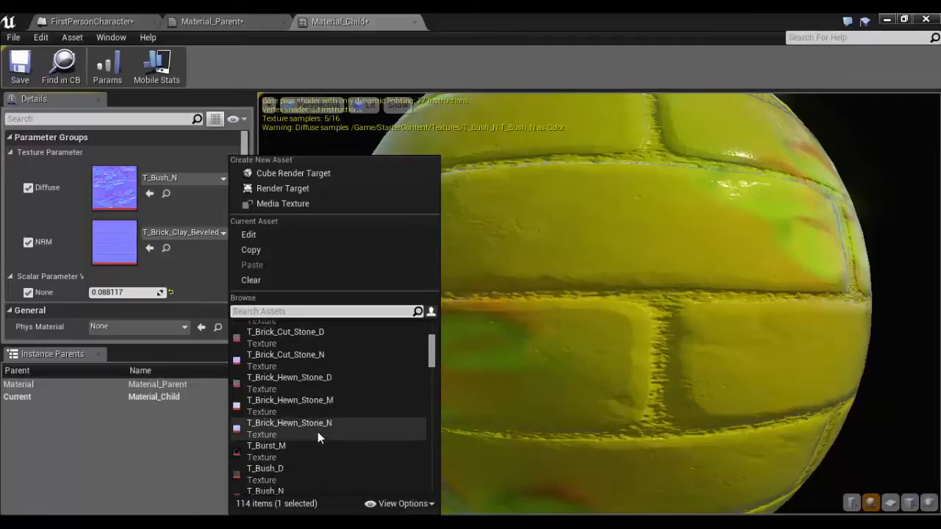
{"action": "left_click", "coordinate": [291, 447]}
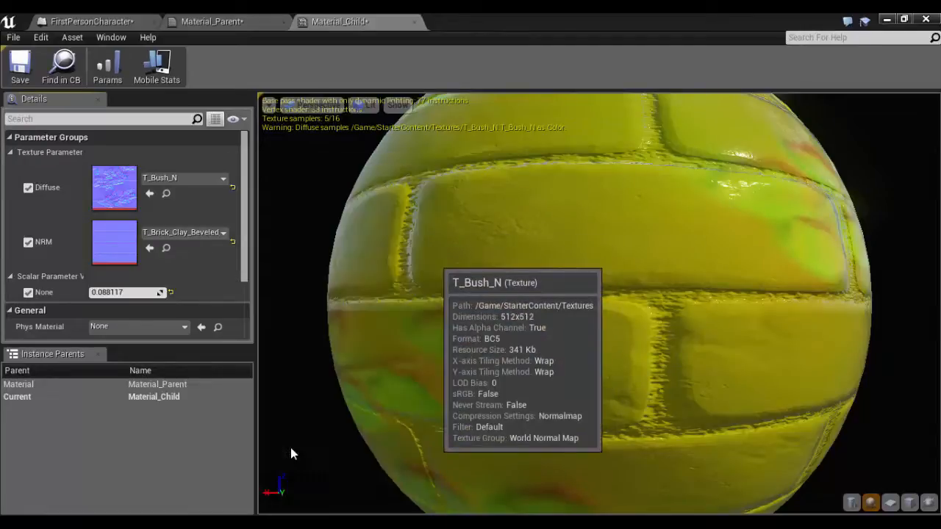
{"action": "mouse_move", "coordinate": [554, 310]}
{"action": "left_mouse_down"}
{"action": "mouse_move", "coordinate": [489, 344]}
{"action": "mouse_move", "coordinate": [497, 383]}
{"action": "mouse_move", "coordinate": [552, 376]}
{"action": "mouse_move", "coordinate": [595, 331]}
{"action": "mouse_move", "coordinate": [544, 366]}
{"action": "mouse_move", "coordinate": [515, 353]}
{"action": "mouse_move", "coordinate": [543, 314]}
{"action": "left_mouse_up"}
{"action": "scroll", "coordinate": [544, 315], "scroll_direction": "up", "scroll_amount": 2}
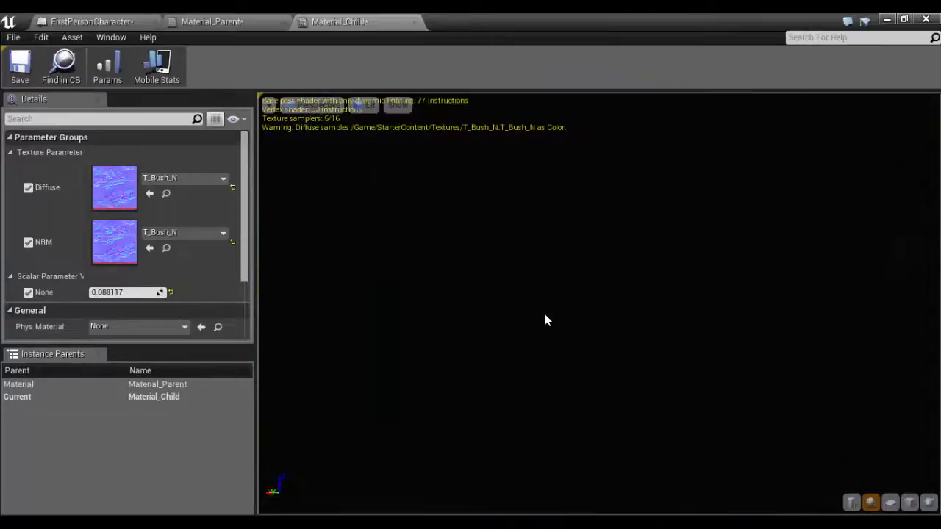
{"action": "scroll", "coordinate": [544, 316], "scroll_direction": "down", "scroll_amount": 5}
{"action": "scroll", "coordinate": [544, 319], "scroll_direction": "down", "scroll_amount": 2}
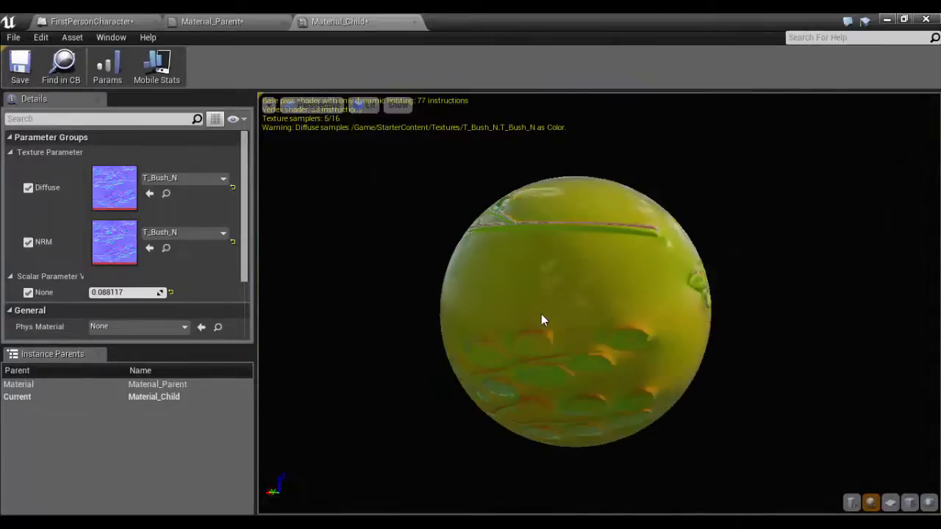
- In Material_Parent, rename the scalar parameter feeding the Multiply node as Emission
{"action": "left_click_drag", "start_coordinate": [246, 266], "coordinate": [246, 304]}
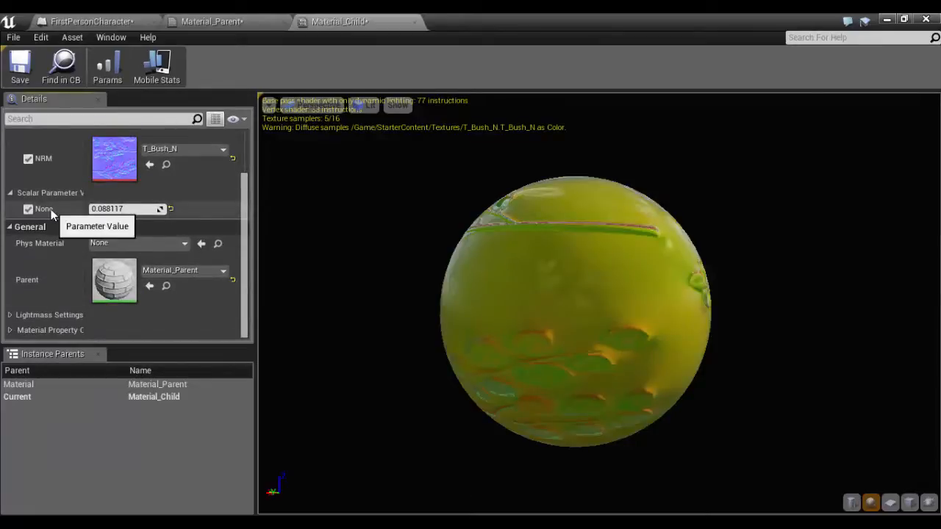
{"action": "left_click", "coordinate": [211, 21]}
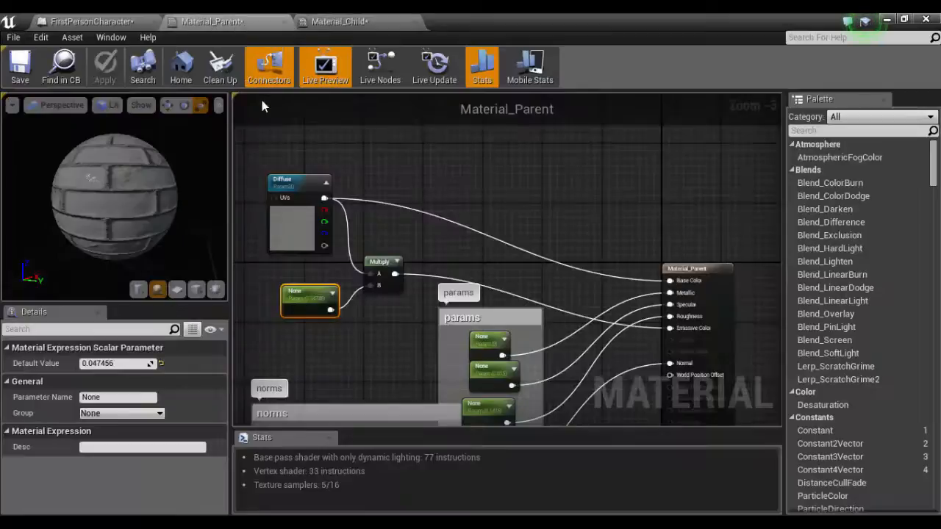
{"action": "right_click_drag", "start_coordinate": [485, 382], "coordinate": [393, 242]}
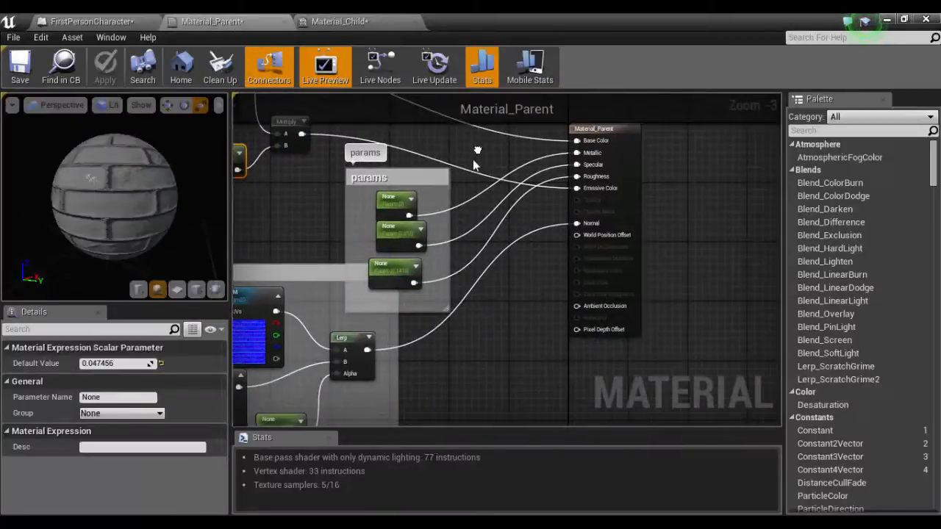
{"action": "right_click_drag", "start_coordinate": [284, 221], "coordinate": [353, 235]}
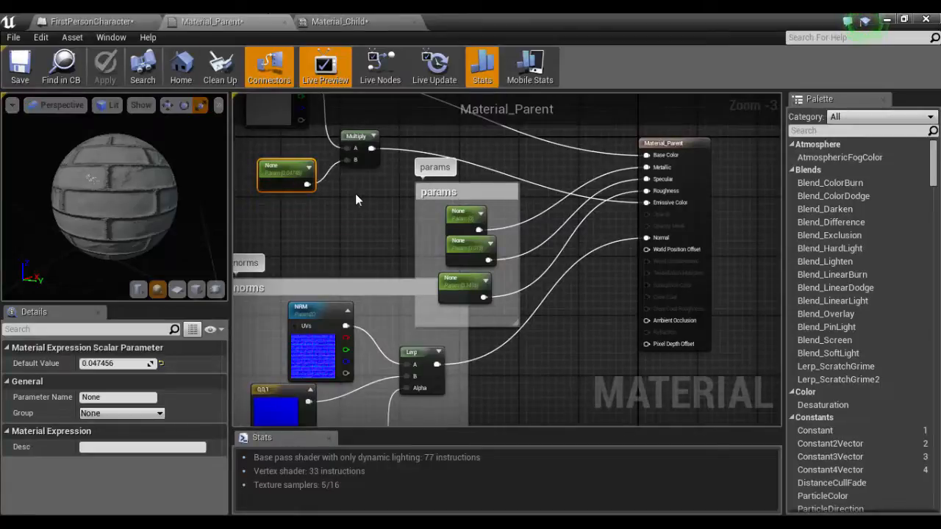
{"action": "double_click", "coordinate": [273, 166]}
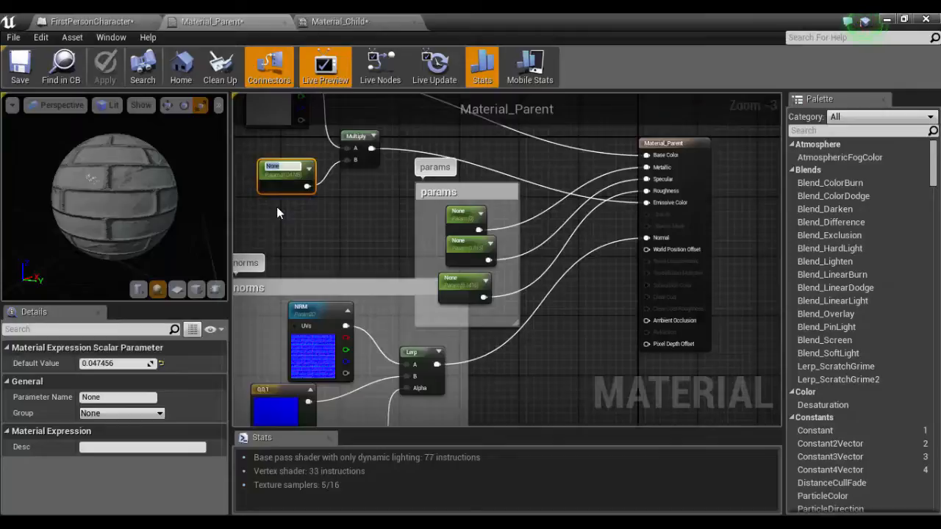
{"action": "type", "text": "Emissiv"}
{"action": "type", "text": "n"}
{"action": "key", "text": "Return"}
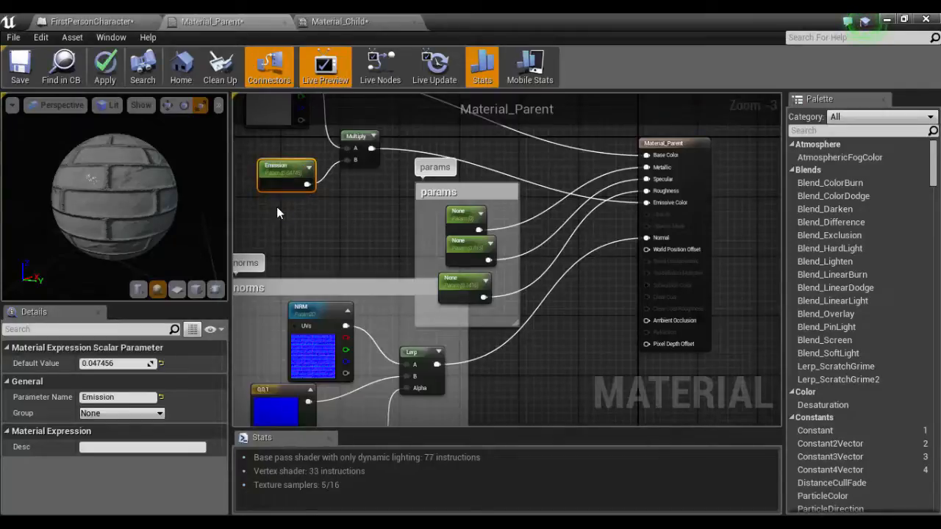
- Rename the scalar parameter feeding Metallic as Metalic and the one feeding Specular as Spec
{"action": "left_click", "coordinate": [460, 211]}
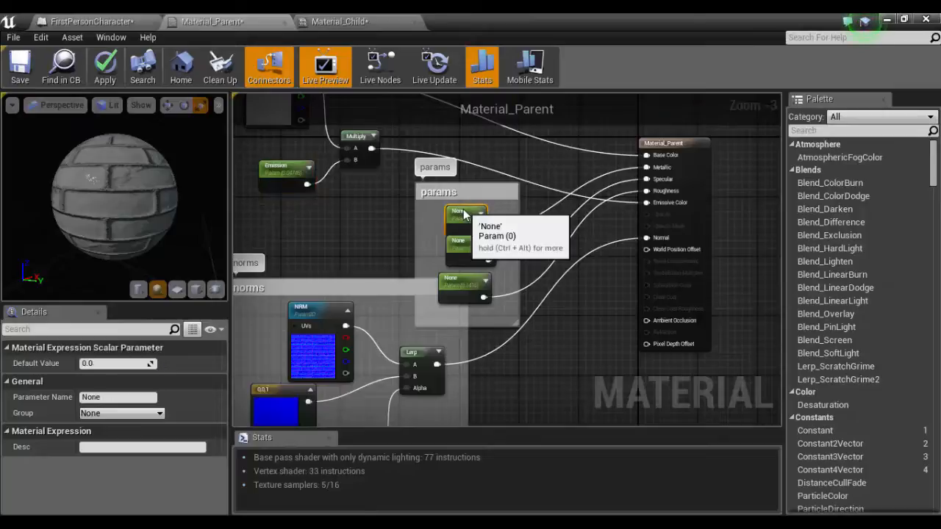
{"action": "double_click", "coordinate": [461, 211]}
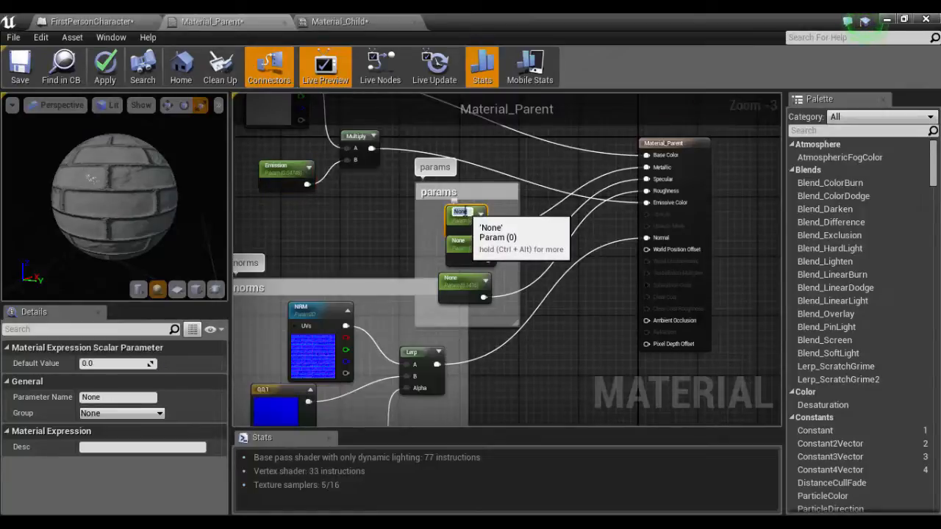
{"action": "type", "text": "Metalic"}
{"action": "key", "text": "Return"}
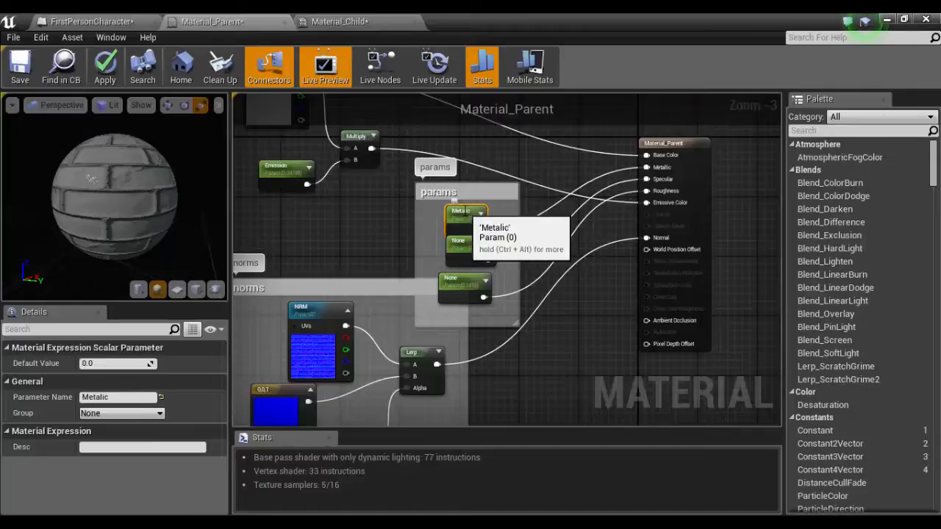
{"action": "left_click", "coordinate": [464, 243]}
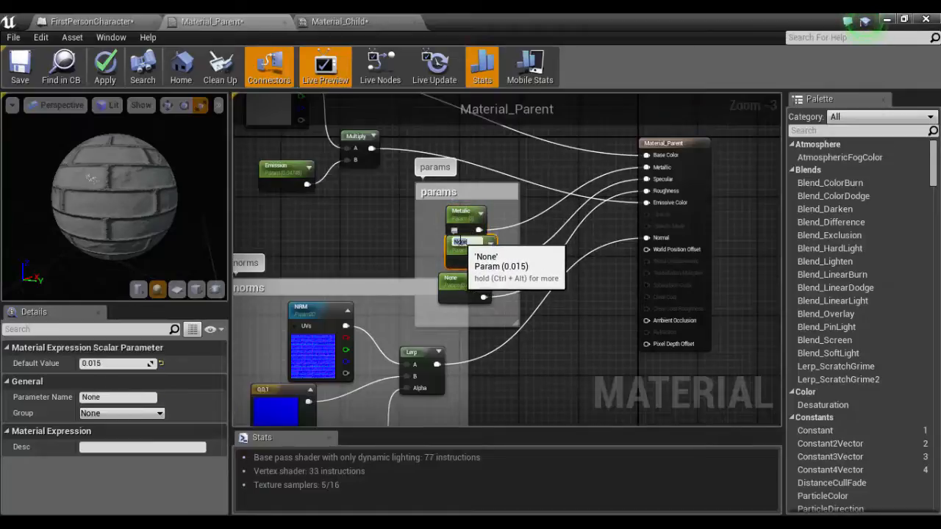
{"action": "double_click", "coordinate": [462, 242]}
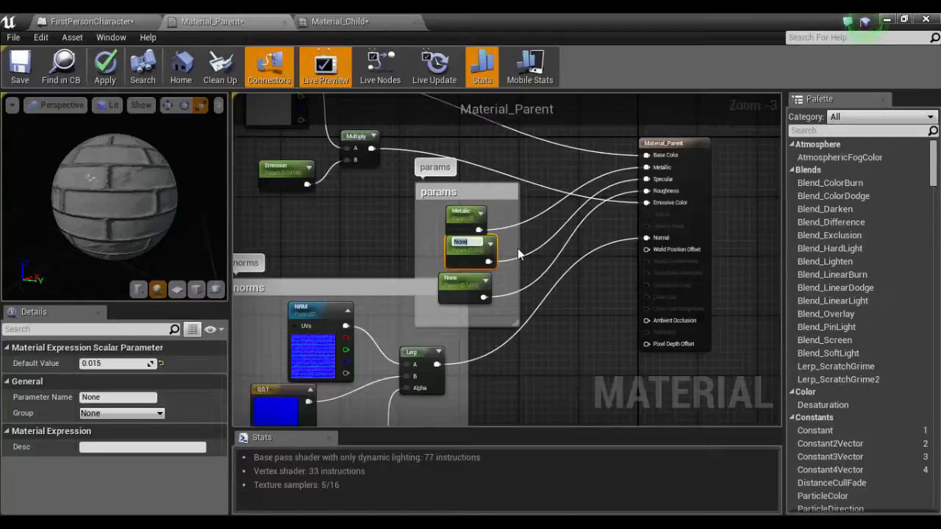
{"action": "type", "text": "Spec"}
{"action": "key", "text": "Return"}
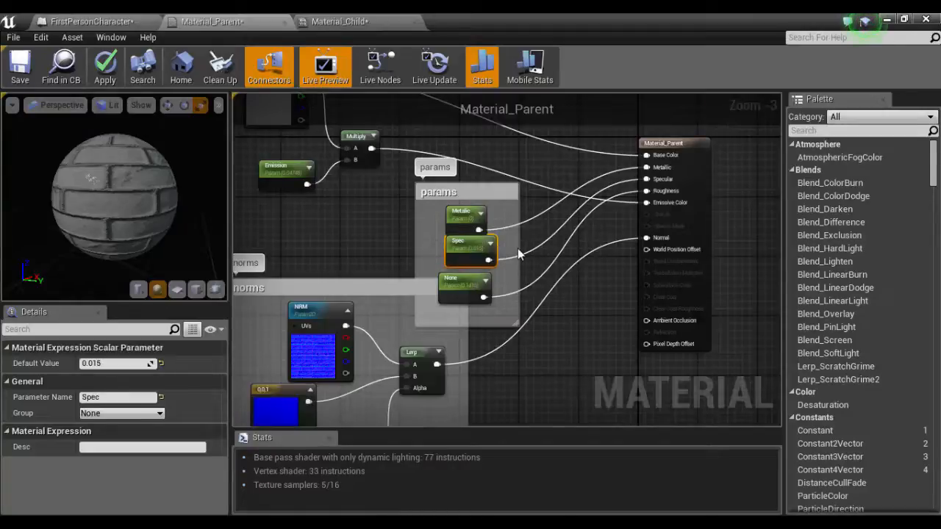
- Rename the scalar parameter feeding Roughness as Rough and apply the changes to Material_Parent
{"action": "left_click", "coordinate": [457, 280]}
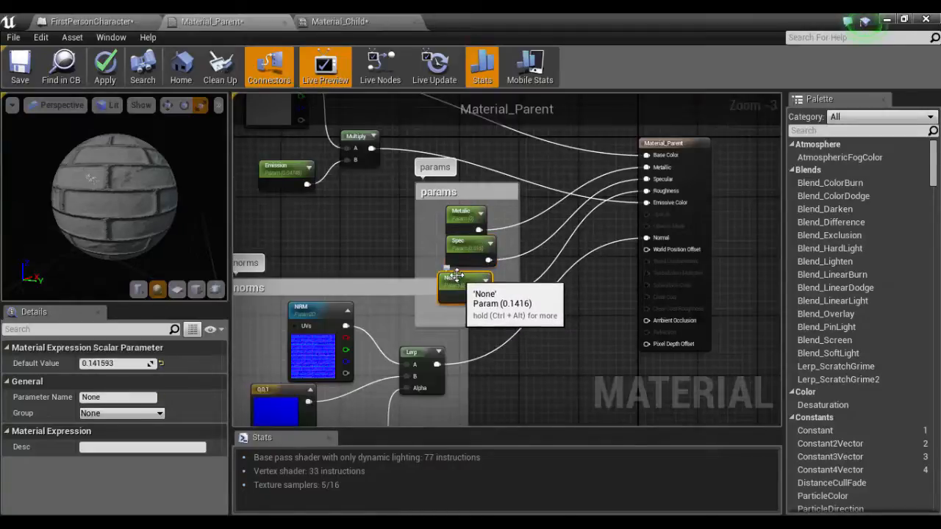
{"action": "double_click", "coordinate": [457, 279]}
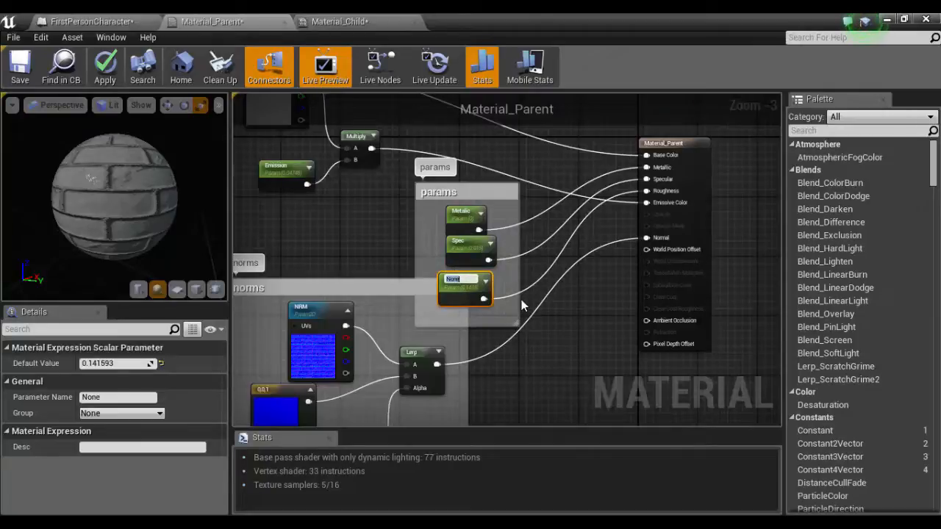
{"action": "type", "text": "Rough"}
{"action": "key", "text": "Return"}
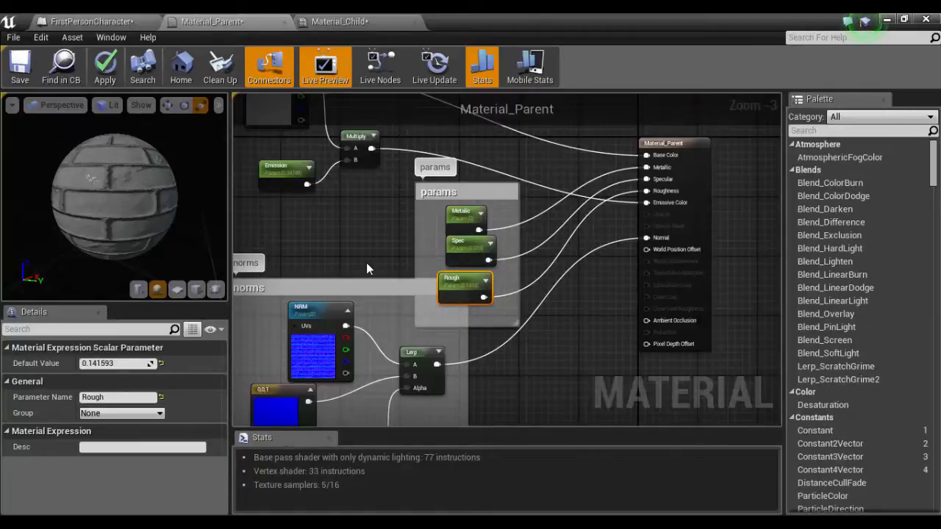
{"action": "right_click_drag", "start_coordinate": [367, 263], "coordinate": [395, 225]}
{"action": "left_click", "coordinate": [105, 66]}
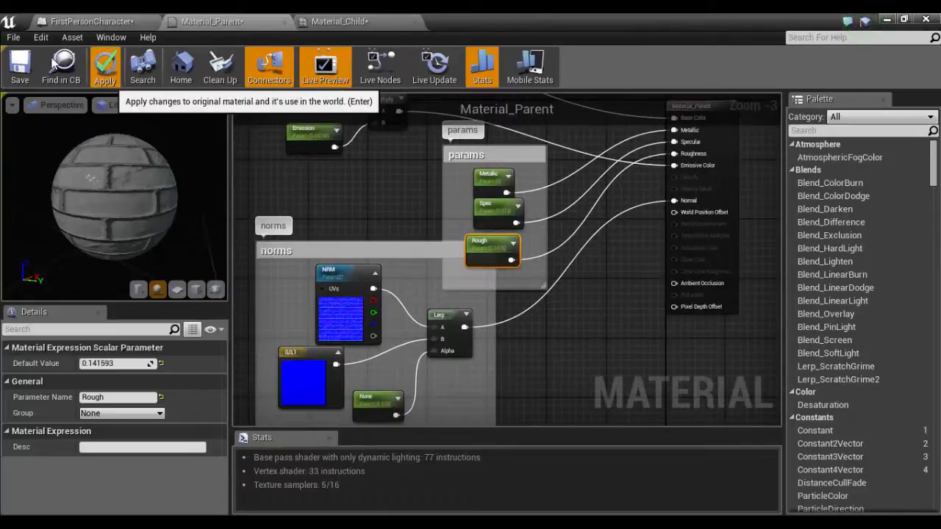
- Return to Material_Child, widen the parameter name column and review the named scalar parameters and texture overrides
{"action": "left_click", "coordinate": [344, 22]}
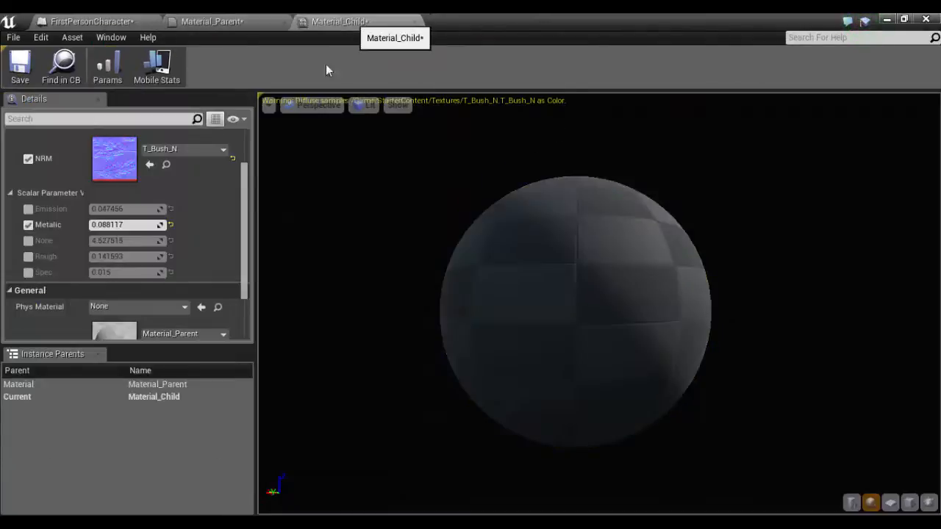
{"action": "scroll", "coordinate": [66, 224], "scroll_direction": "down", "scroll_amount": 2}
{"action": "scroll", "coordinate": [55, 212], "scroll_direction": "up", "scroll_amount": 2}
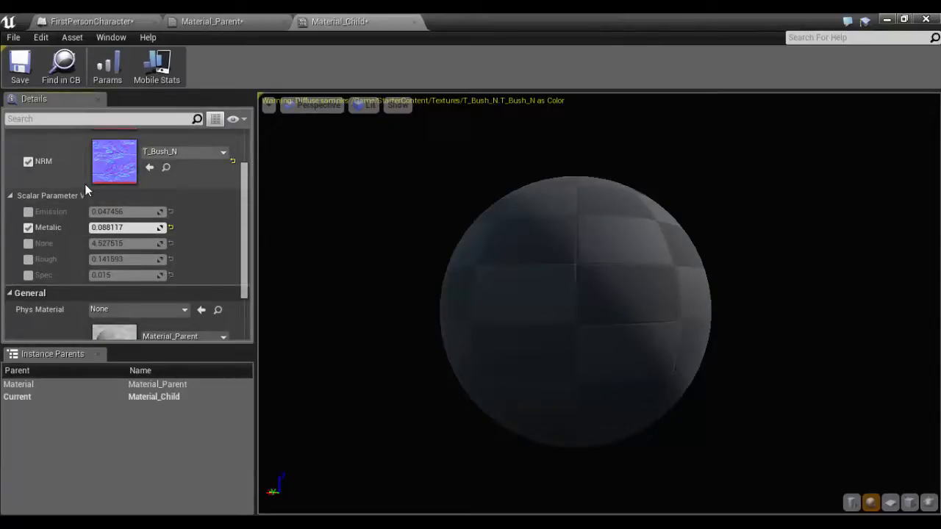
{"action": "left_click_drag", "start_coordinate": [86, 193], "coordinate": [115, 195]}
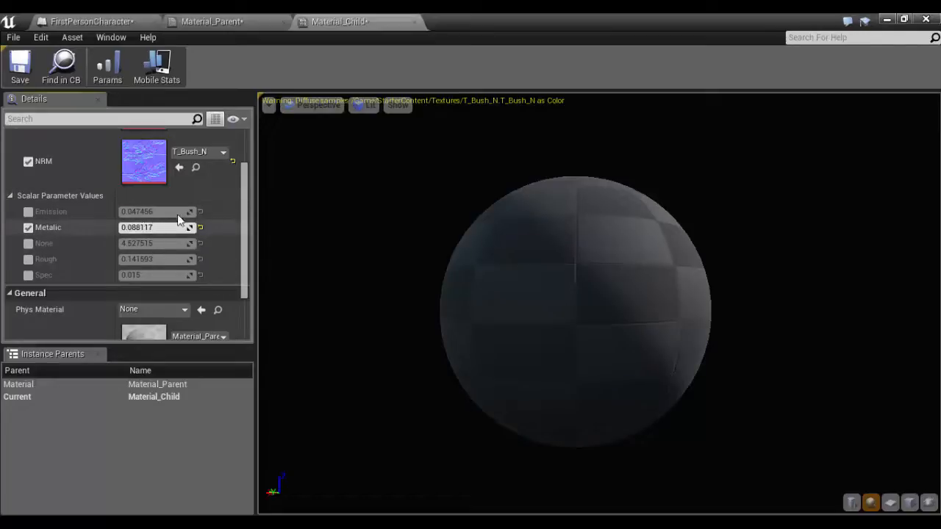
{"action": "scroll", "coordinate": [249, 193], "scroll_direction": "up", "scroll_amount": 3}
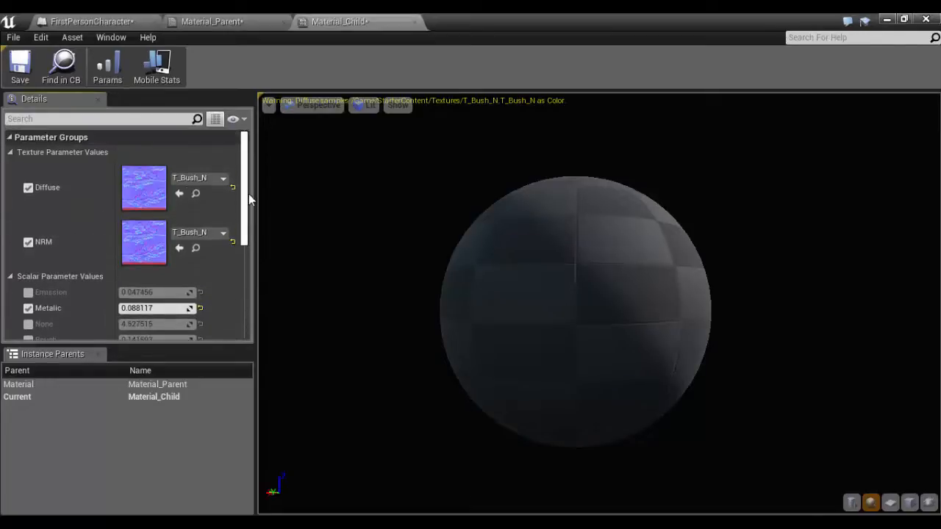
- In Material_Child, set the Diffuse texture to T_Brick_Hewn_Stone_D and the NRM texture to T_Brick_Hewn_Stone_N
{"action": "left_click", "coordinate": [186, 179]}
{"action": "scroll", "coordinate": [313, 391], "scroll_direction": "up", "scroll_amount": 1}
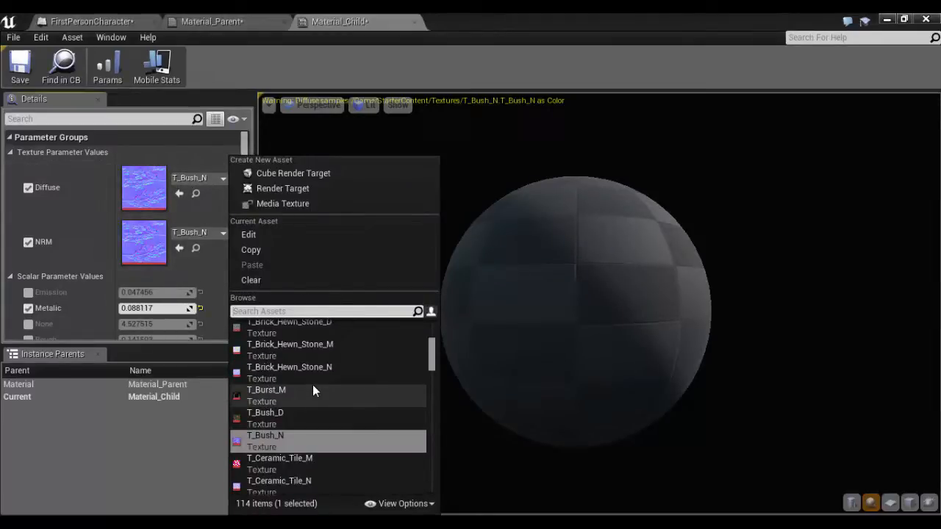
{"action": "scroll", "coordinate": [310, 363], "scroll_direction": "up", "scroll_amount": 1}
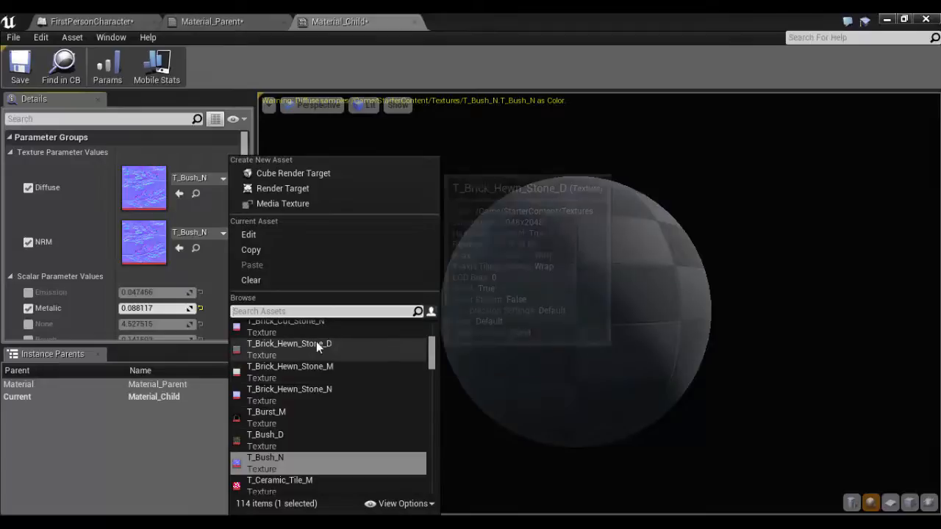
{"action": "left_click", "coordinate": [316, 343]}
{"action": "left_click", "coordinate": [197, 232]}
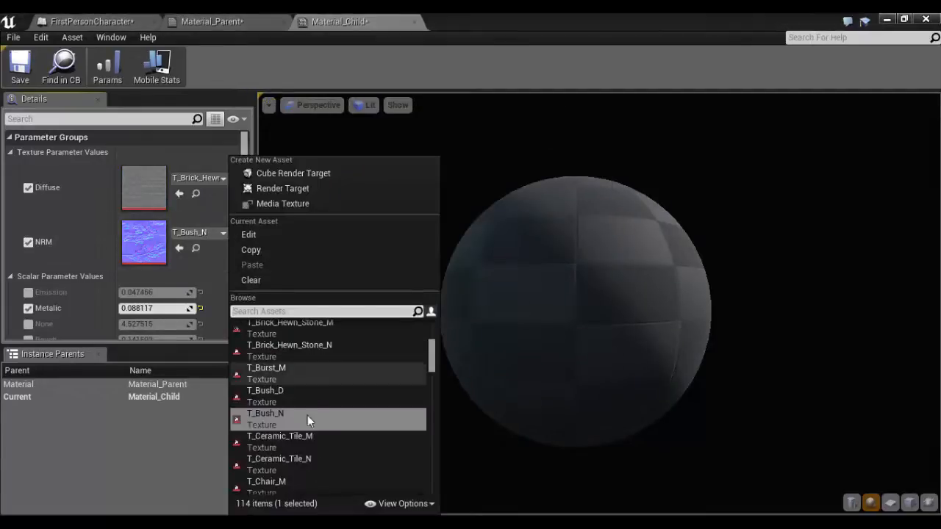
{"action": "scroll", "coordinate": [301, 376], "scroll_direction": "up", "scroll_amount": 1}
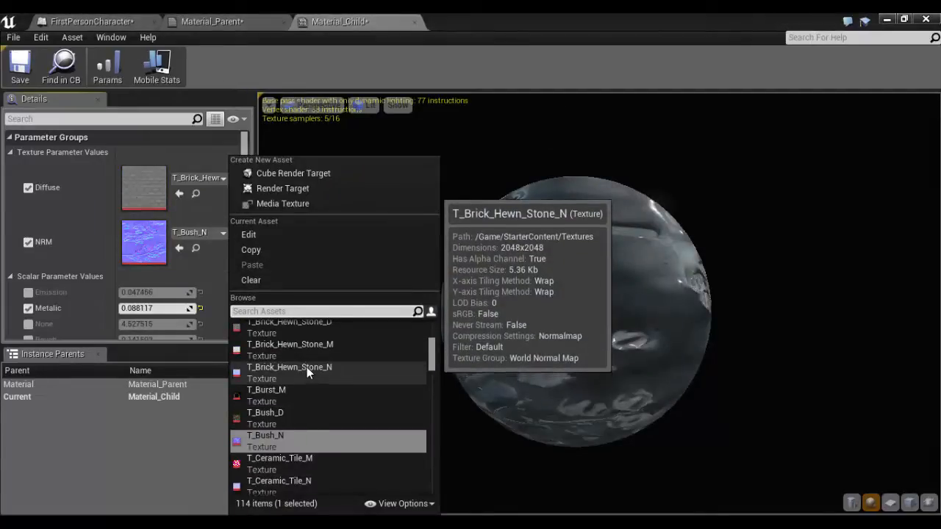
{"action": "left_click", "coordinate": [308, 369]}
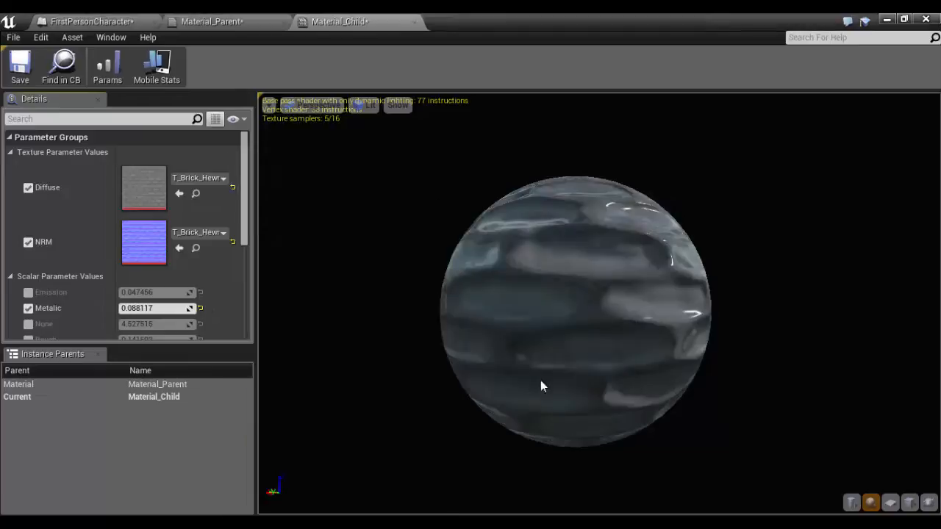
- Override the scalar parameter None in Material_Child and lower it to about -1.03
{"action": "scroll", "coordinate": [237, 274], "scroll_direction": "down", "scroll_amount": 2}
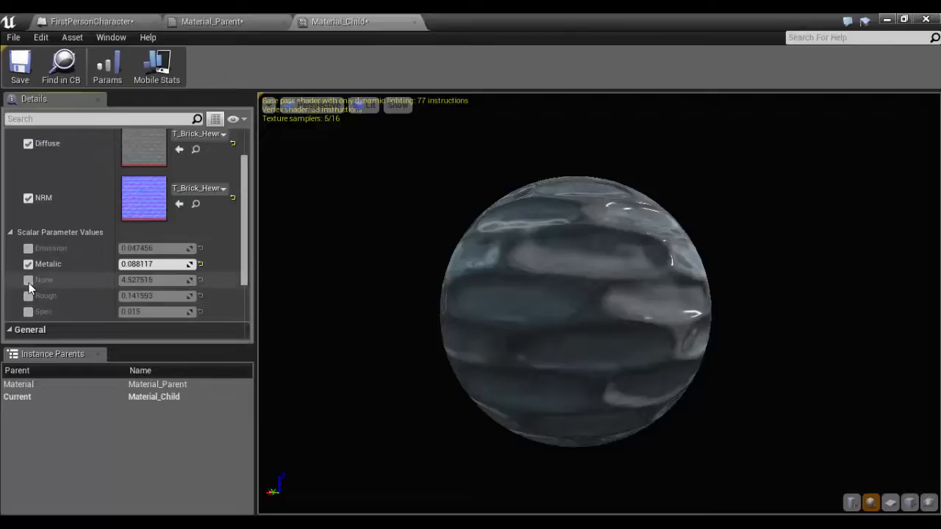
{"action": "left_click", "coordinate": [28, 281]}
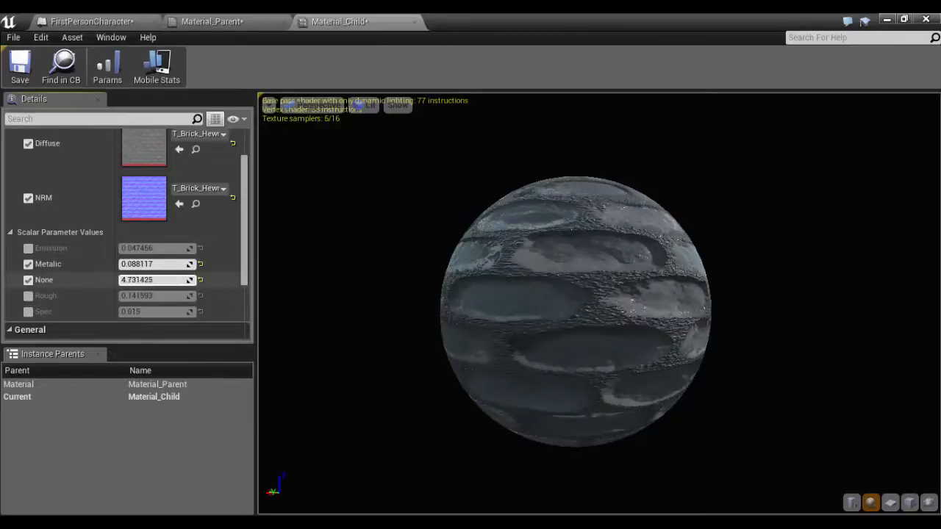
{"action": "mouse_move", "coordinate": [151, 280]}
{"action": "left_mouse_down"}
{"action": "mouse_move", "coordinate": [199, 280]}
{"action": "mouse_move", "coordinate": [158, 280]}
{"action": "left_mouse_up"}
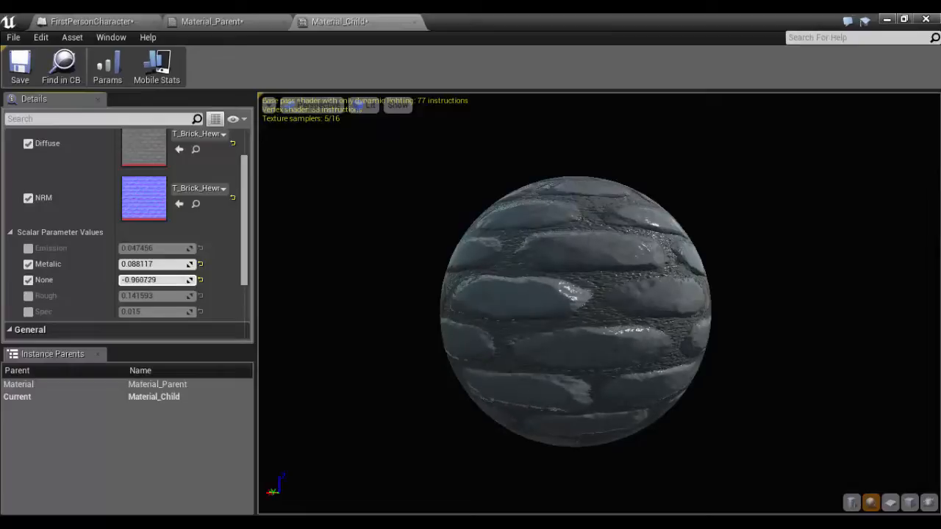
{"action": "mouse_move", "coordinate": [566, 288]}
{"action": "left_mouse_down"}
{"action": "mouse_move", "coordinate": [566, 243]}
{"action": "mouse_move", "coordinate": [580, 268]}
{"action": "mouse_move", "coordinate": [573, 283]}
{"action": "left_mouse_up"}
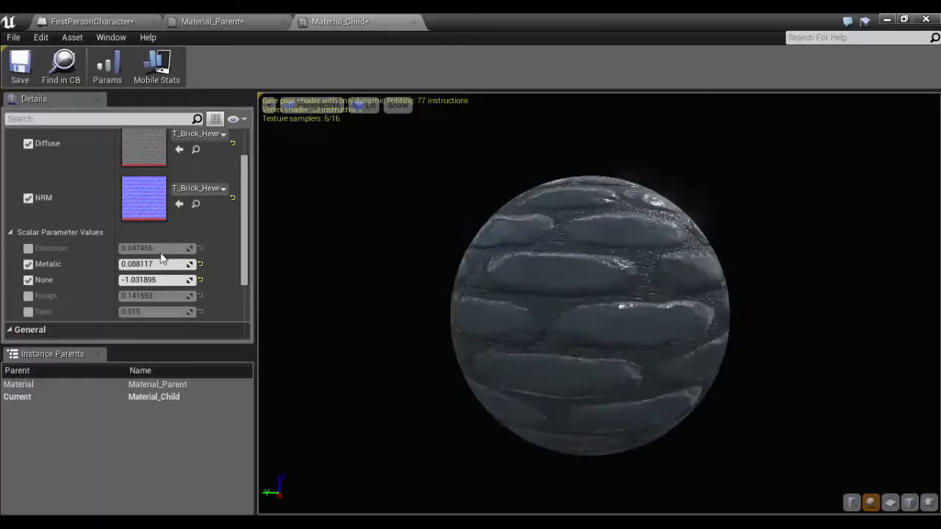
- Enable the Emission override, then set Metalic to about -0.045 and Emission to about -0.165
{"action": "left_click", "coordinate": [28, 248]}
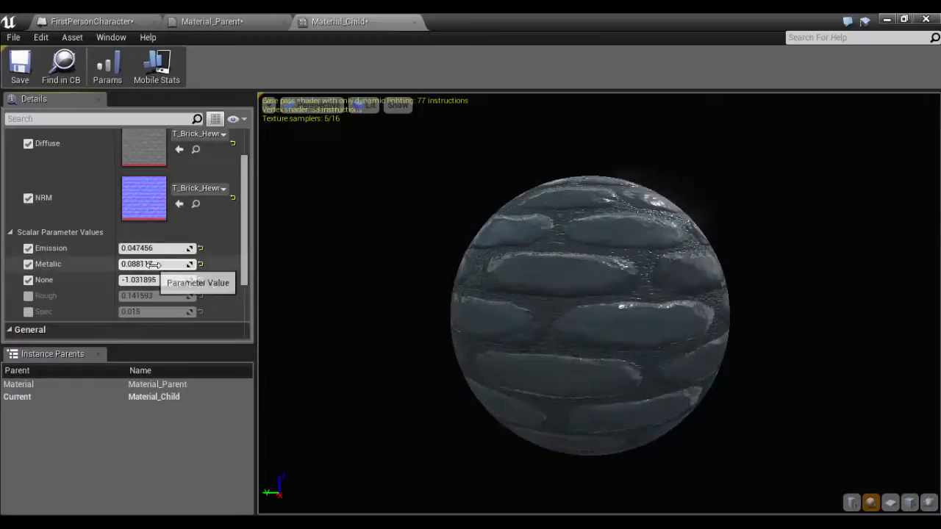
{"action": "left_click_drag", "start_coordinate": [150, 264], "coordinate": [136, 264]}
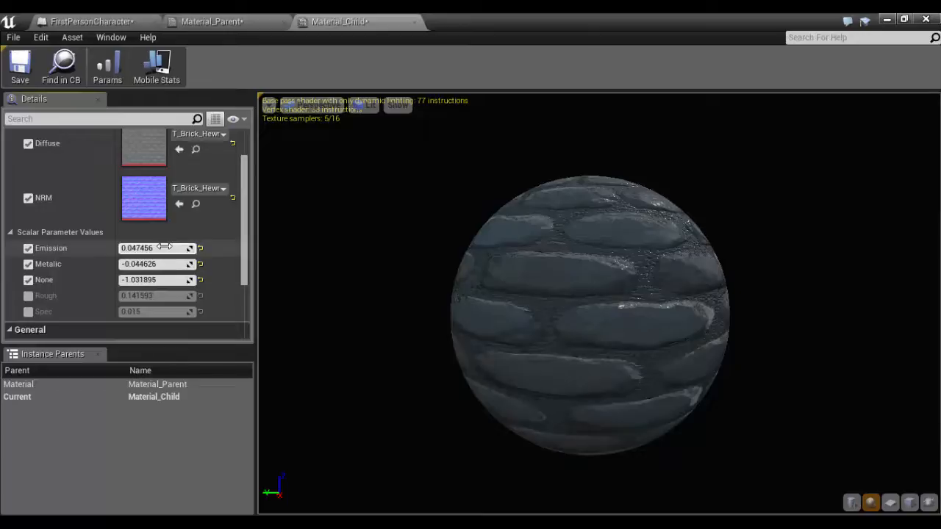
{"action": "left_click_drag", "start_coordinate": [163, 248], "coordinate": [152, 248]}
{"action": "left_click_drag", "start_coordinate": [154, 249], "coordinate": [145, 249]}
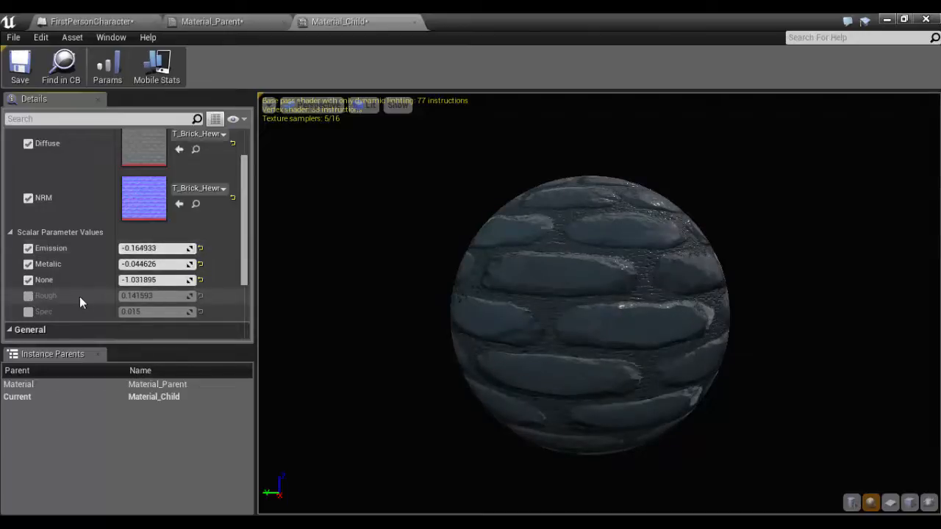
- Override Rough with about 0.15 and Spec with about 0.024, checking the shine on the preview sphere
{"action": "left_click", "coordinate": [28, 295]}
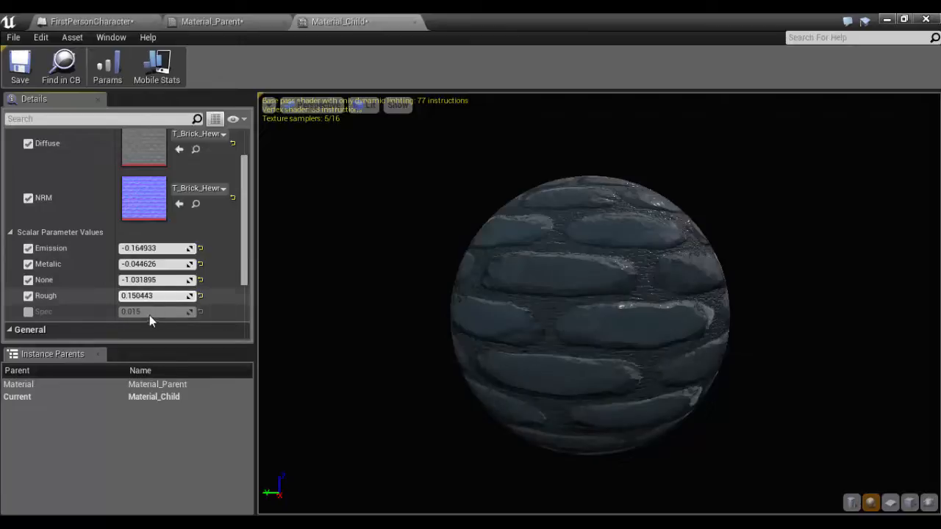
{"action": "left_click", "coordinate": [27, 312]}
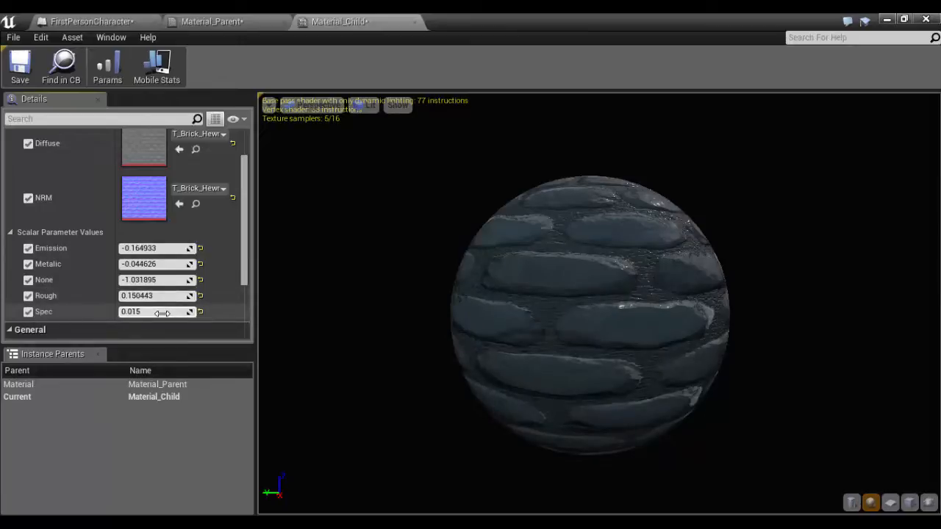
{"action": "left_click_drag", "start_coordinate": [154, 312], "coordinate": [139, 312]}
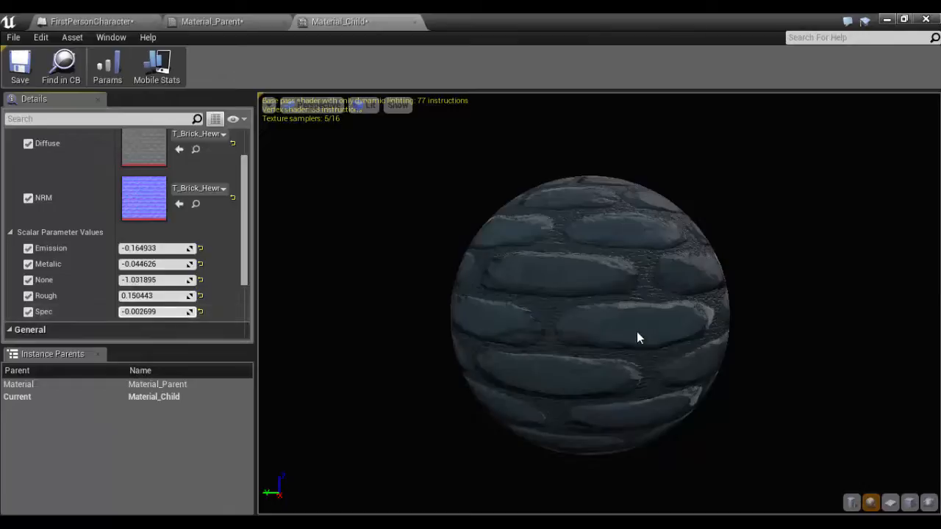
{"action": "left_click_drag", "start_coordinate": [637, 336], "coordinate": [378, 284]}
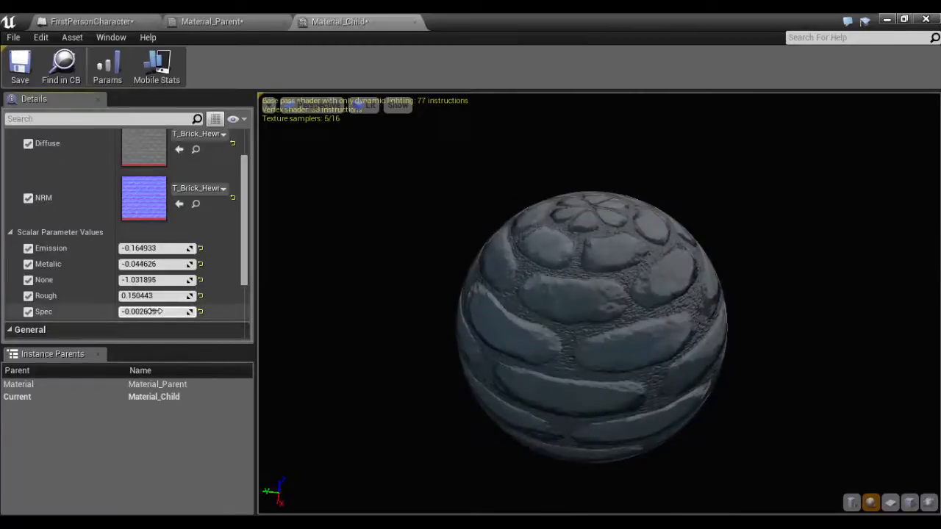
{"action": "left_click_drag", "start_coordinate": [636, 321], "coordinate": [575, 371]}
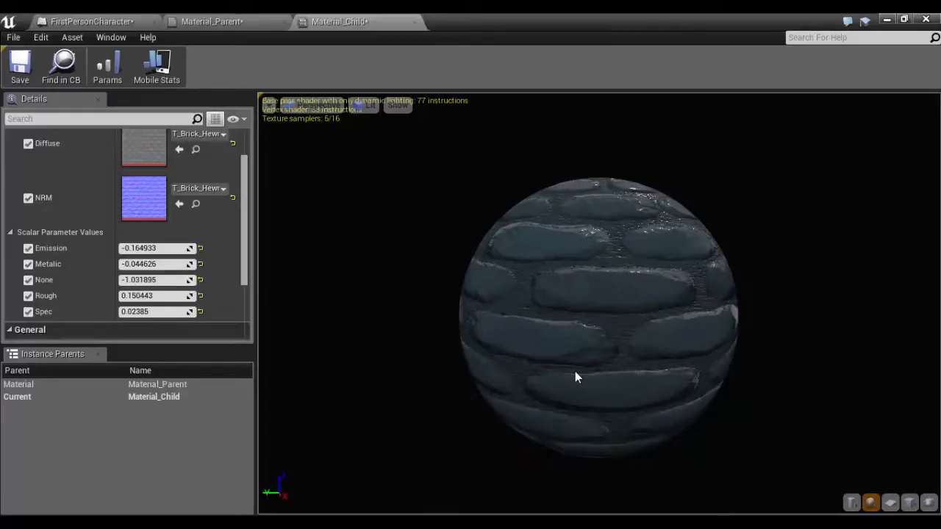
- Review the Material_Parent graph, then return to the level and apply Material_Child to the small cube in front
{"action": "left_click", "coordinate": [243, 22]}
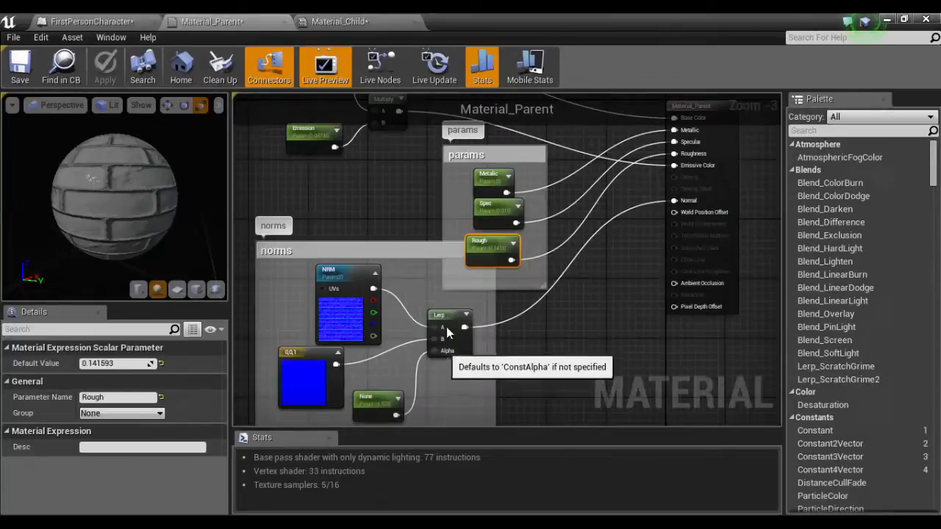
{"action": "right_click_drag", "start_coordinate": [351, 212], "coordinate": [559, 309]}
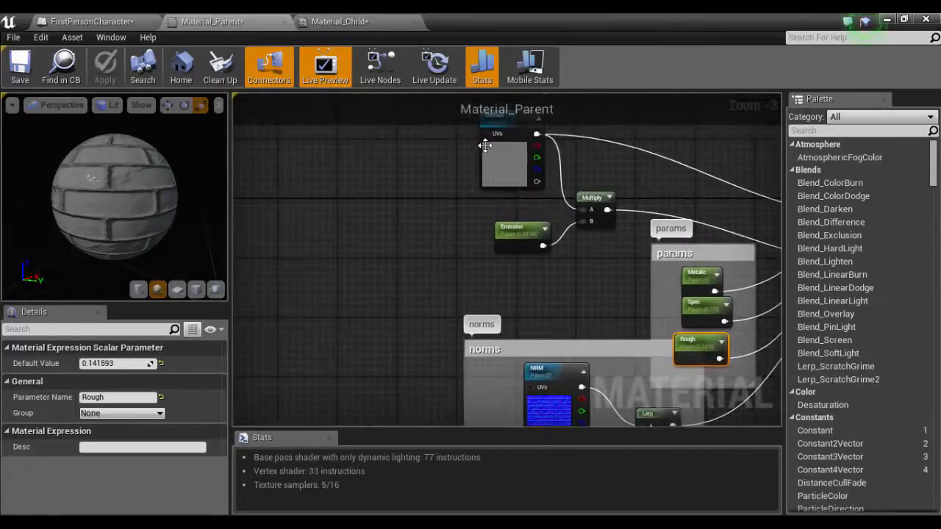
{"action": "right_click_drag", "start_coordinate": [389, 190], "coordinate": [249, 163]}
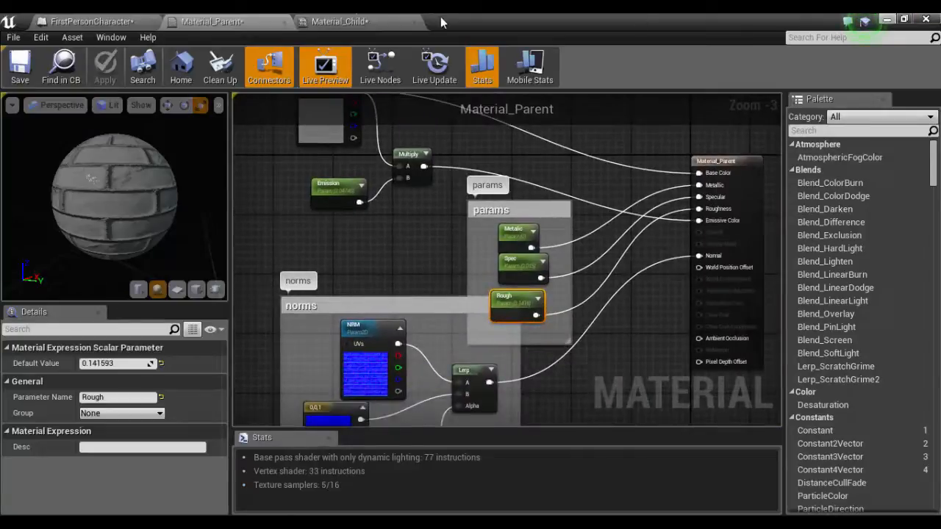
{"action": "left_click", "coordinate": [887, 18]}
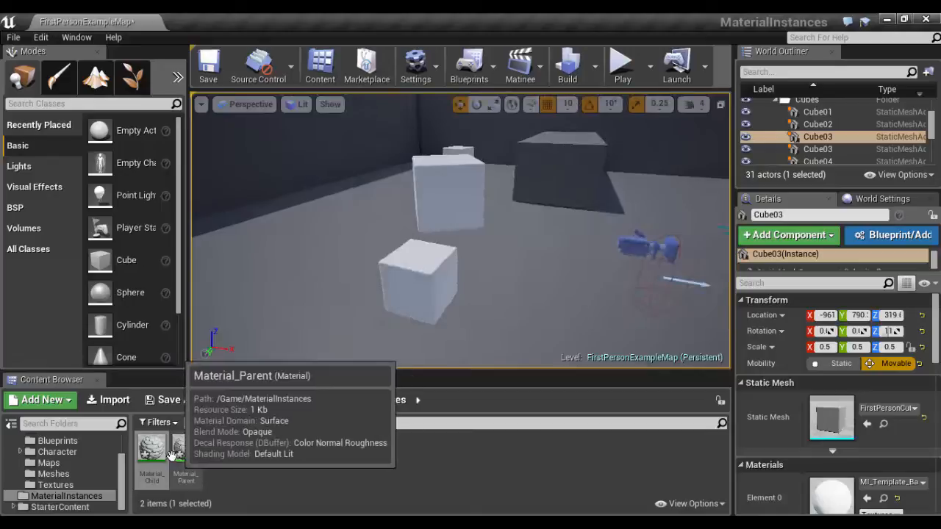
{"action": "left_click_drag", "start_coordinate": [151, 452], "coordinate": [421, 284]}
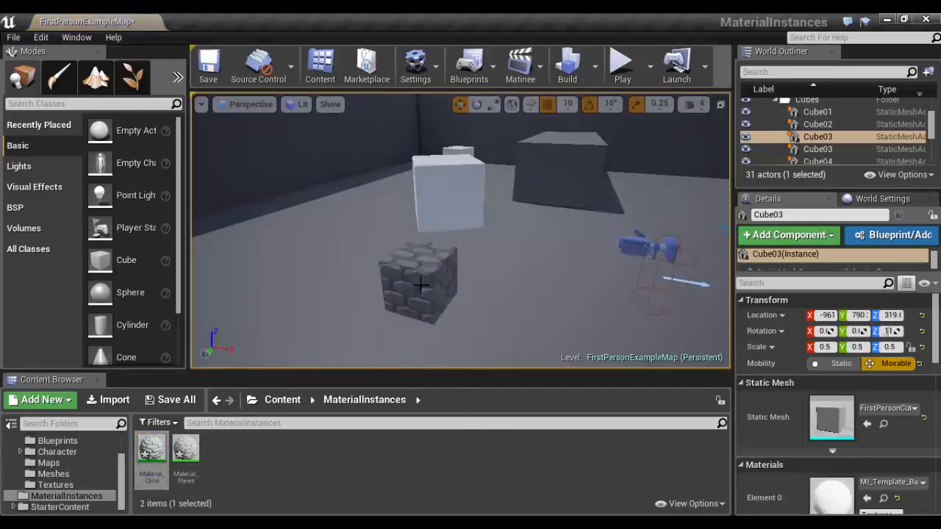
- Create a second material instance from Material_Parent, keeping the default name, and open it for editing
{"action": "right_click", "coordinate": [154, 449]}
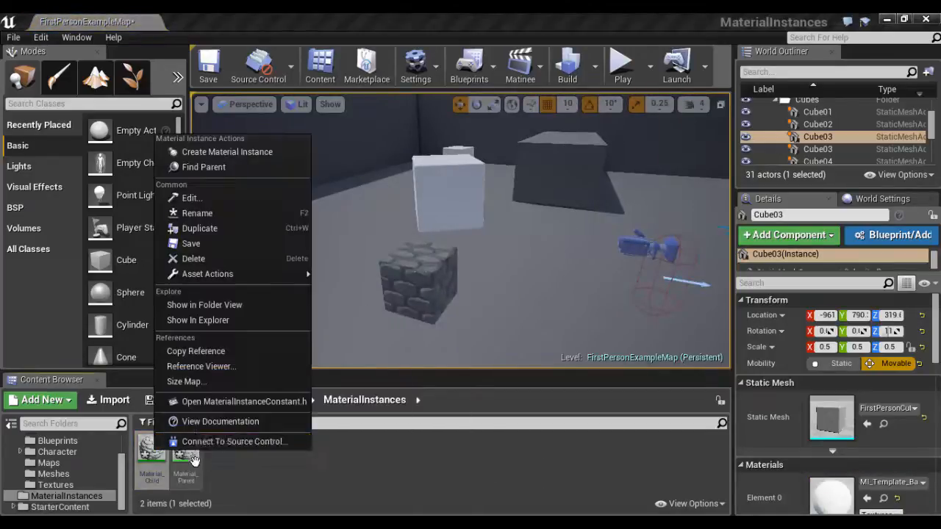
{"action": "left_click", "coordinate": [271, 472]}
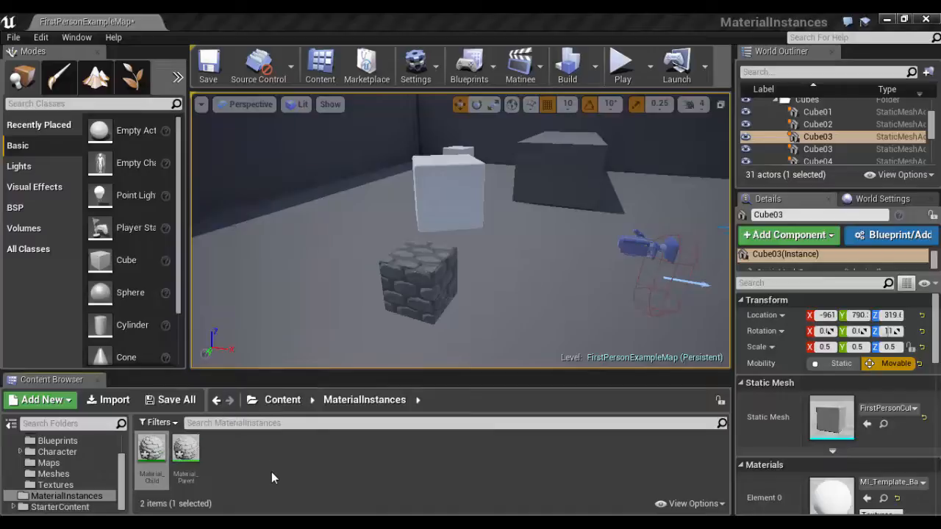
{"action": "right_click", "coordinate": [193, 445]}
{"action": "left_click", "coordinate": [255, 169]}
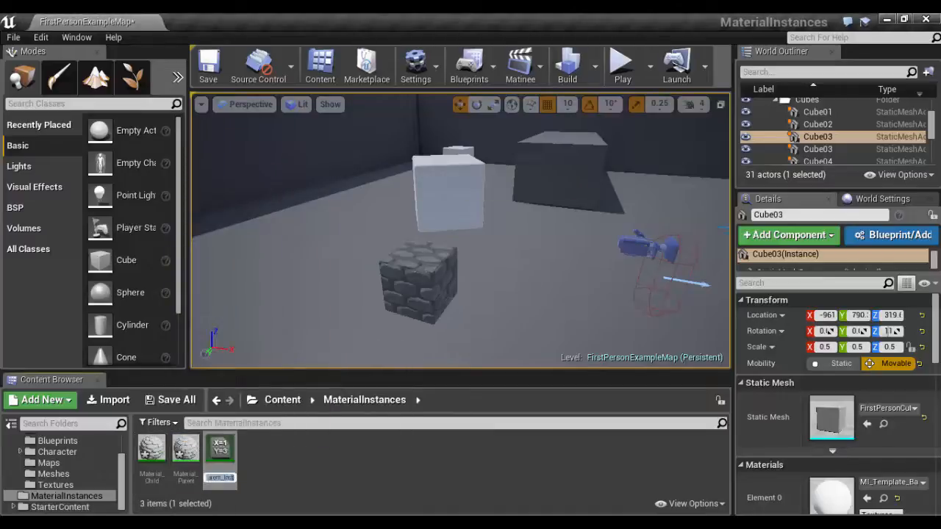
{"action": "left_click", "coordinate": [233, 466]}
{"action": "double_click", "coordinate": [220, 453]}
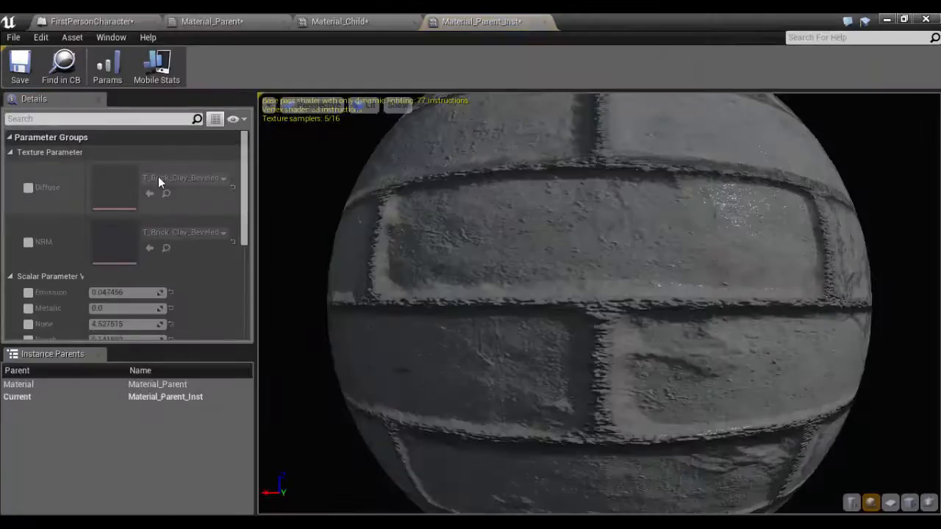
- Override the Diffuse texture of the new instance with T_Ceramic_Tile_M
{"action": "left_click", "coordinate": [28, 188]}
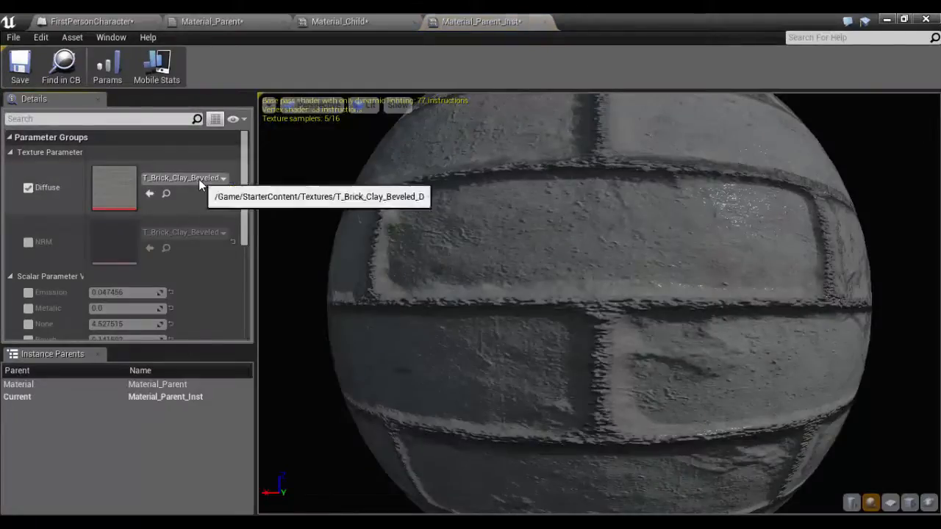
{"action": "left_click", "coordinate": [199, 178]}
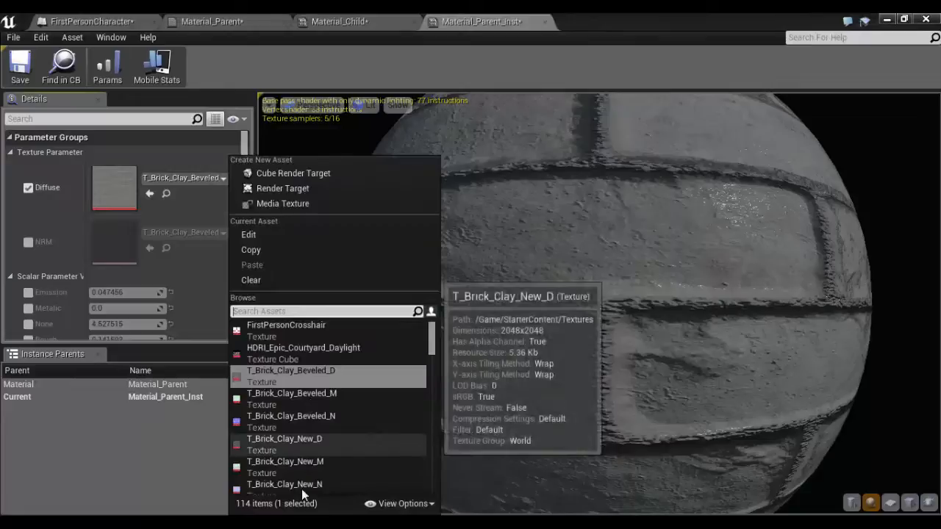
{"action": "scroll", "coordinate": [305, 478], "scroll_direction": "down", "scroll_amount": 3}
{"action": "scroll", "coordinate": [304, 466], "scroll_direction": "down", "scroll_amount": 2}
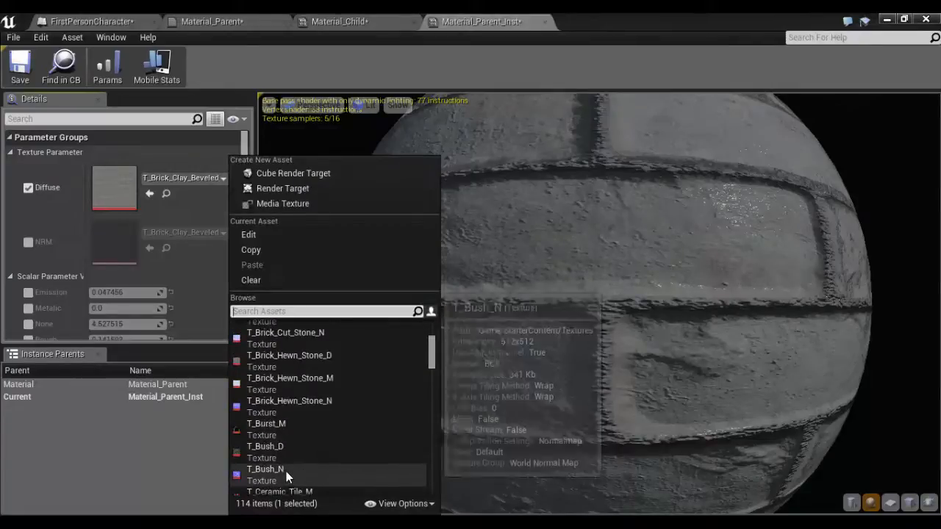
{"action": "scroll", "coordinate": [312, 471], "scroll_direction": "down", "scroll_amount": 1}
{"action": "left_click", "coordinate": [308, 474]}
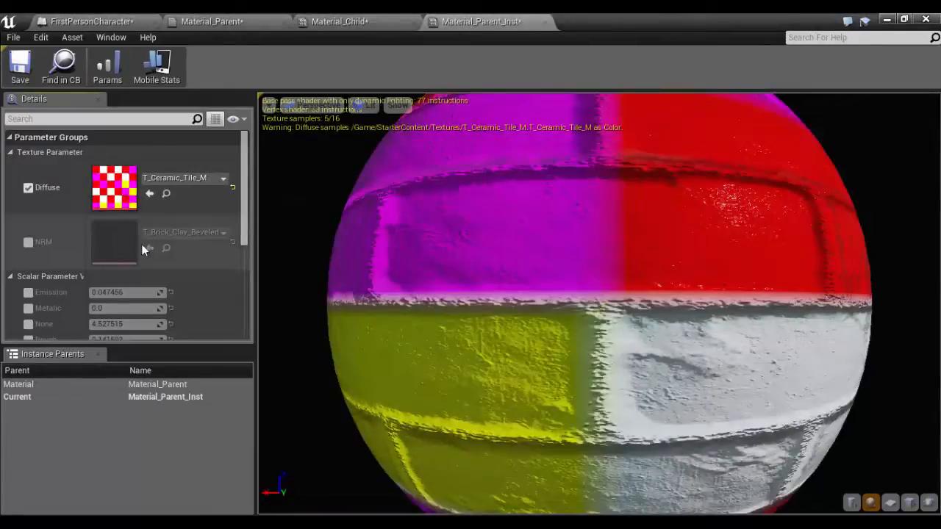
{"action": "left_click", "coordinate": [173, 180]}
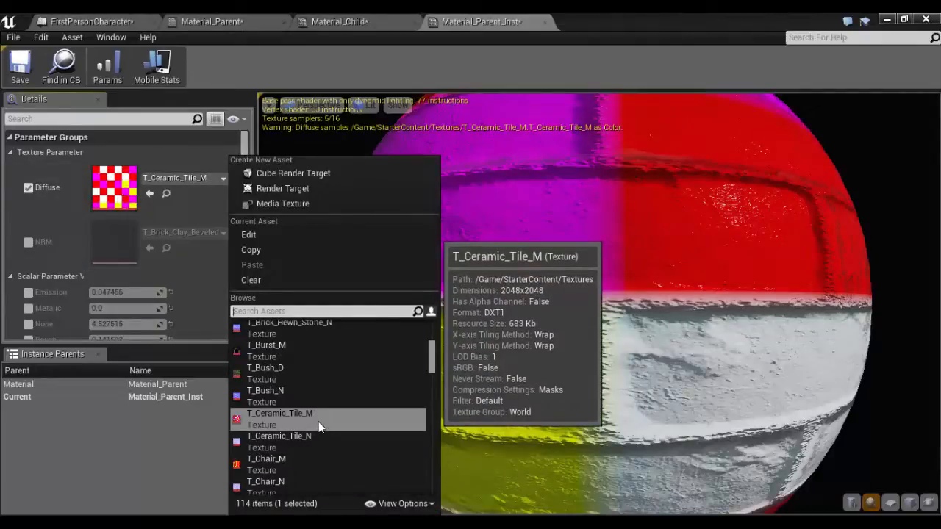
{"action": "left_click", "coordinate": [116, 239]}
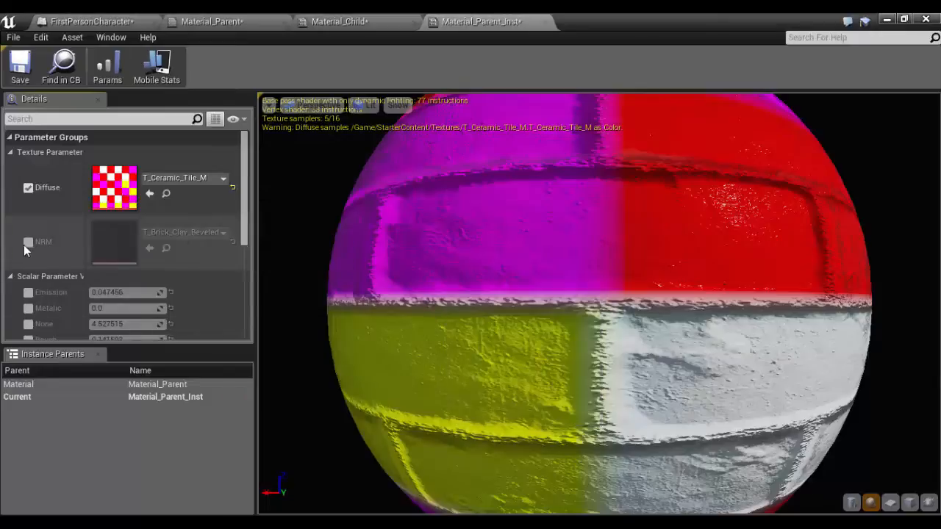
- Override the NRM texture of the new instance with T_Ceramic_Tile_N
{"action": "left_click", "coordinate": [149, 245]}
{"action": "left_click", "coordinate": [169, 237]}
{"action": "scroll", "coordinate": [323, 456], "scroll_direction": "down", "scroll_amount": 5}
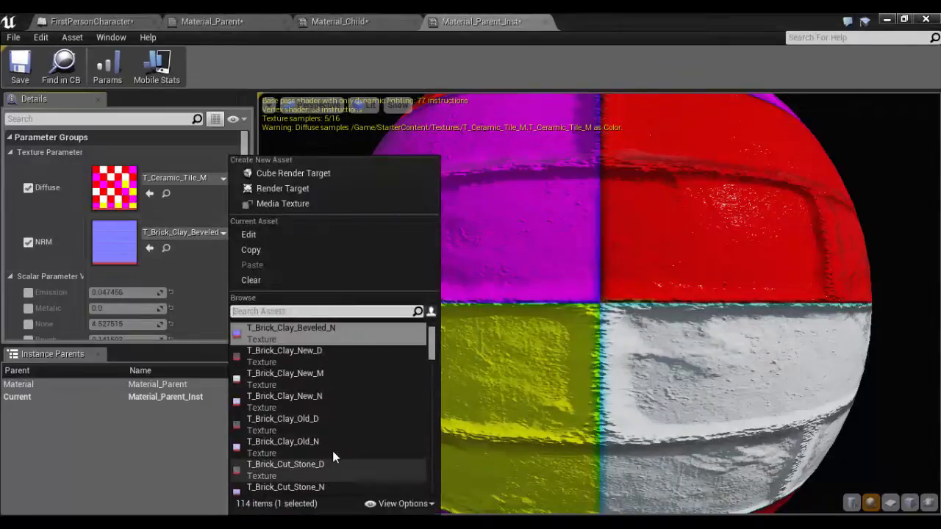
{"action": "scroll", "coordinate": [331, 450], "scroll_direction": "down", "scroll_amount": 5}
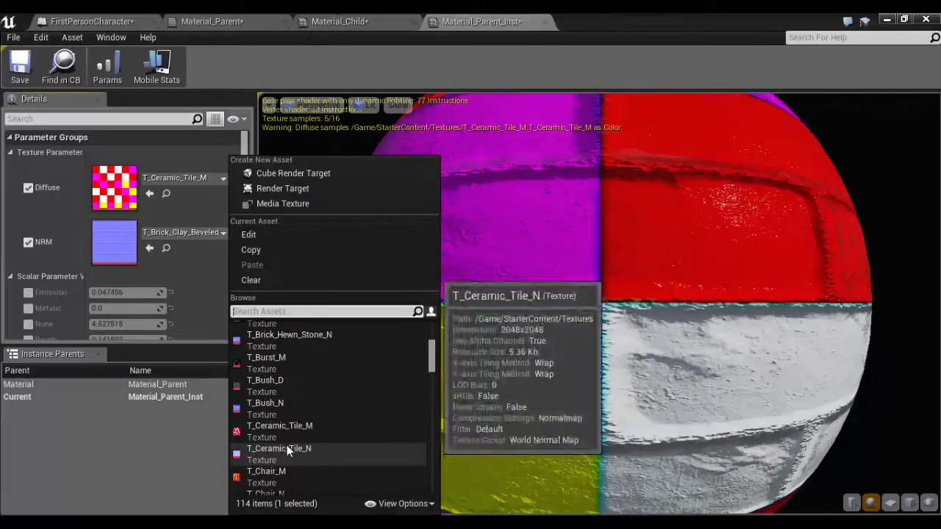
{"action": "left_click", "coordinate": [286, 442]}
{"action": "left_click", "coordinate": [181, 233]}
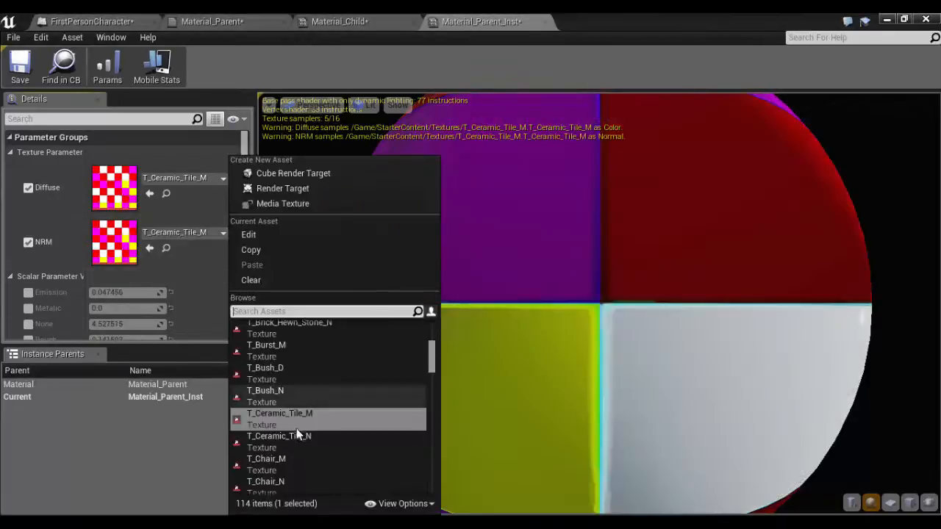
{"action": "left_click", "coordinate": [308, 440]}
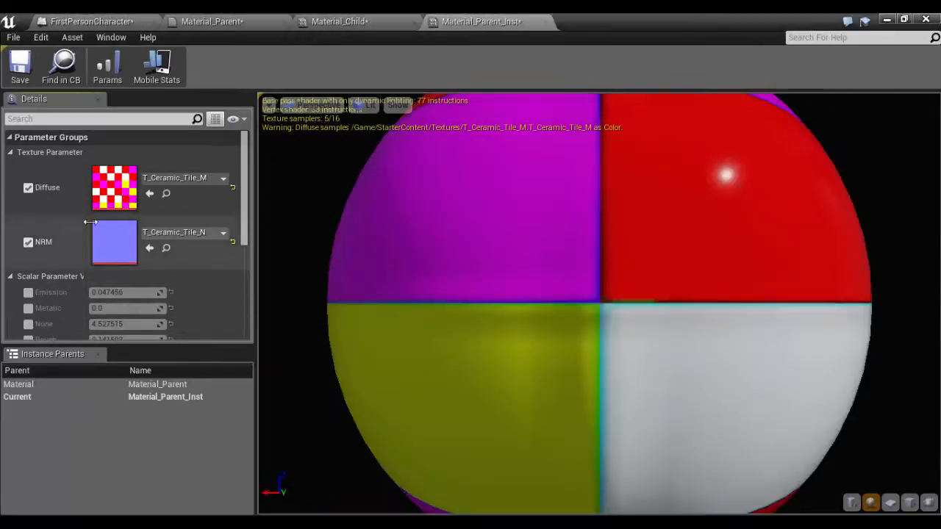
- Enable the Emission, Metalic and None scalar overrides, setting Metalic to about 0.31
{"action": "left_click", "coordinate": [28, 293]}
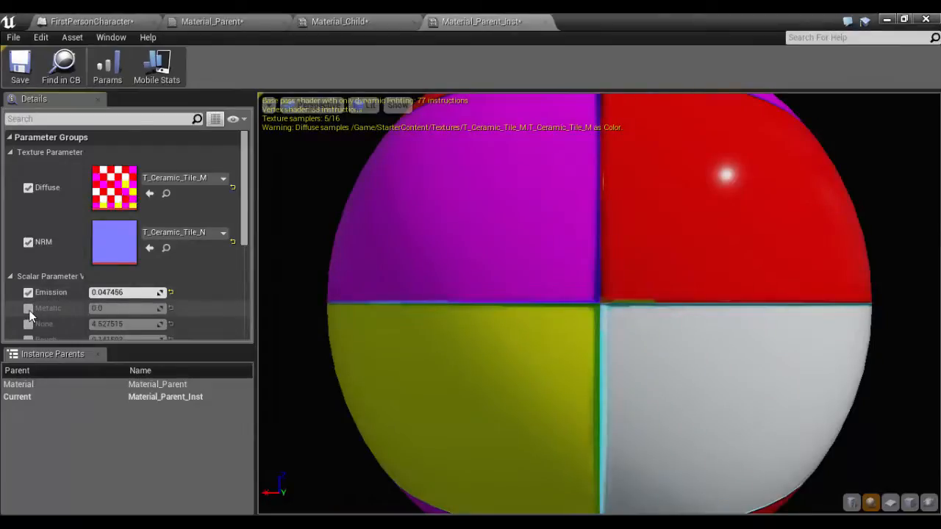
{"action": "left_click", "coordinate": [28, 308]}
{"action": "left_click_drag", "start_coordinate": [95, 308], "coordinate": [136, 308]}
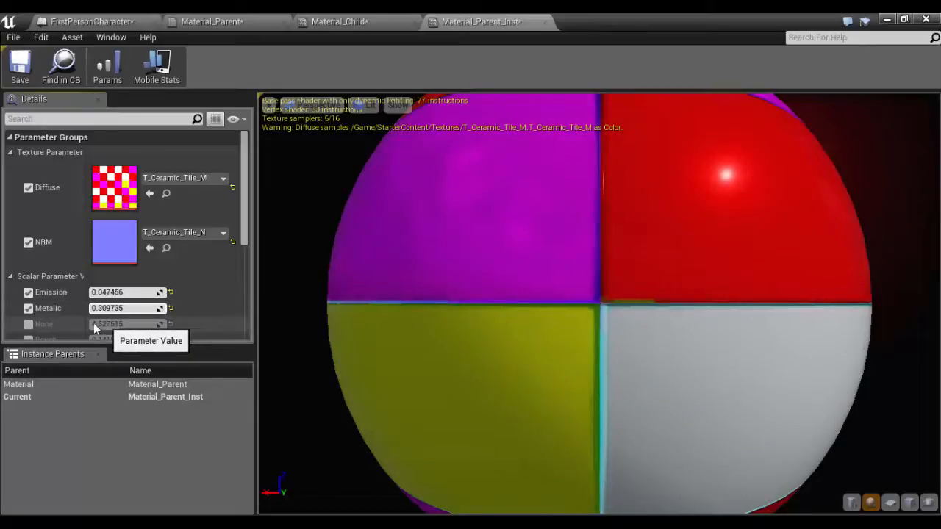
{"action": "left_click", "coordinate": [28, 324]}
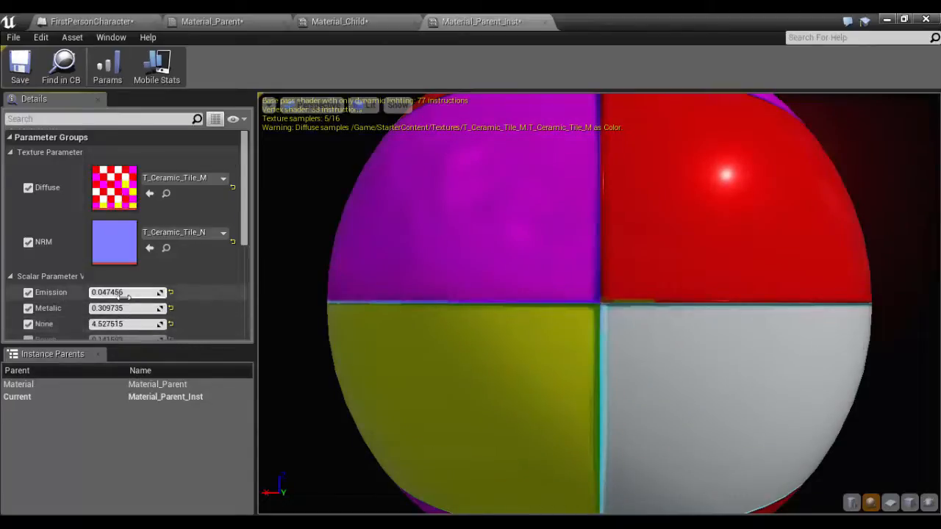
- Override Spec with about 0.42 and save the material instance
{"action": "scroll", "coordinate": [58, 312], "scroll_direction": "down", "scroll_amount": 2}
{"action": "left_click", "coordinate": [28, 312]}
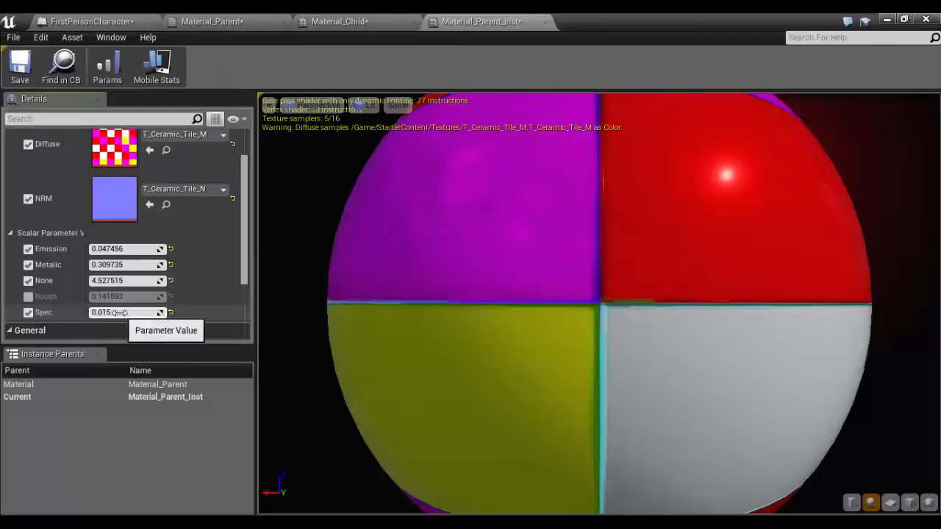
{"action": "left_click_drag", "start_coordinate": [111, 313], "coordinate": [147, 312]}
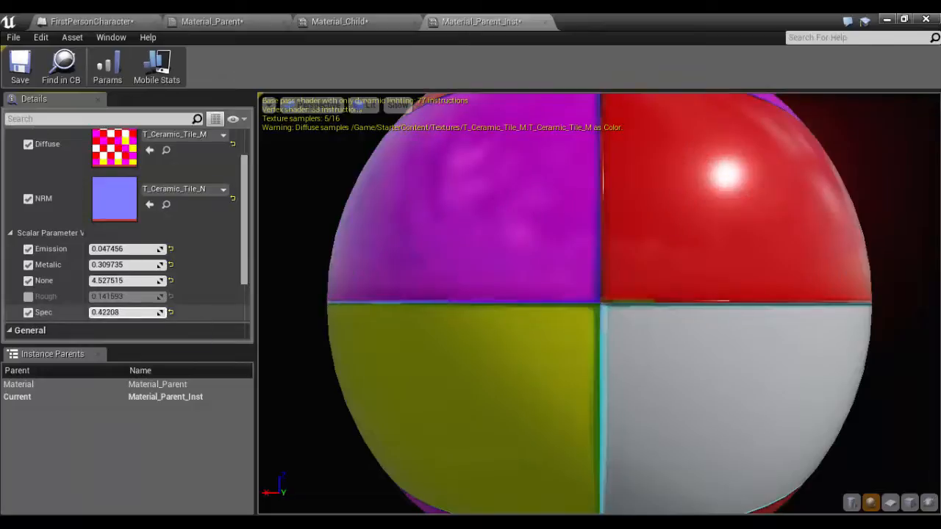
{"action": "left_click", "coordinate": [20, 66]}
- Return to the level, apply Material_Parent_Inst to the cube near the brick-textured one, and select the brick-textured cube for comparison
{"action": "left_click", "coordinate": [886, 19]}
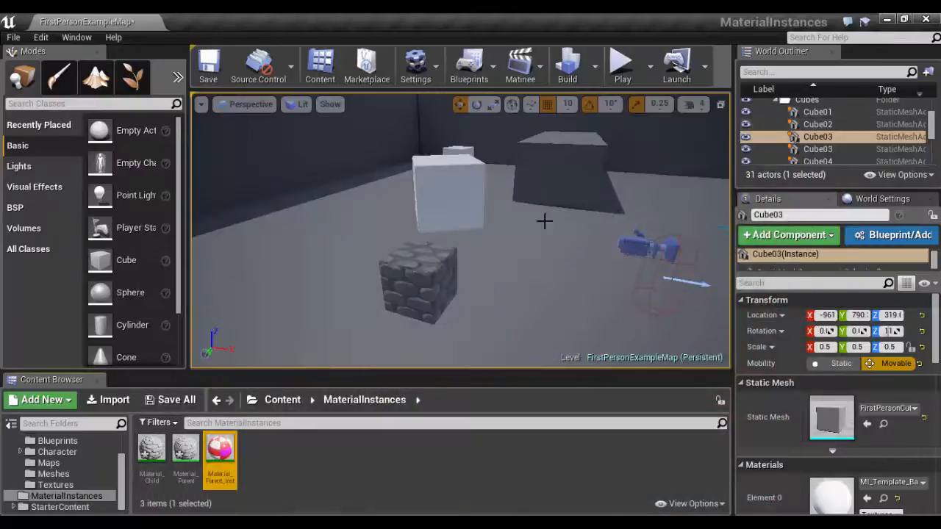
{"action": "right_click_drag", "start_coordinate": [544, 220], "coordinate": [471, 227]}
{"action": "left_click_drag", "start_coordinate": [221, 451], "coordinate": [613, 183]}
{"action": "right_click_drag", "start_coordinate": [613, 183], "coordinate": [441, 220]}
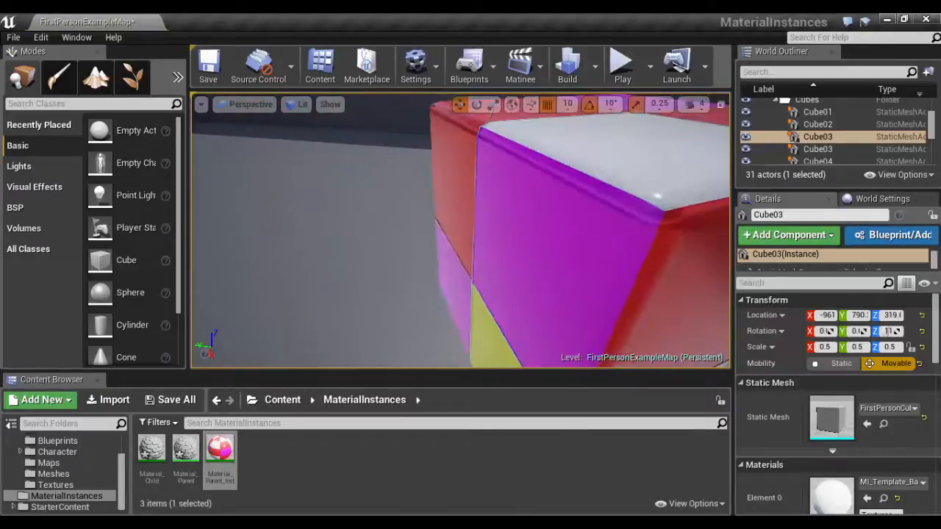
{"action": "right_click_drag", "start_coordinate": [610, 214], "coordinate": [612, 234]}
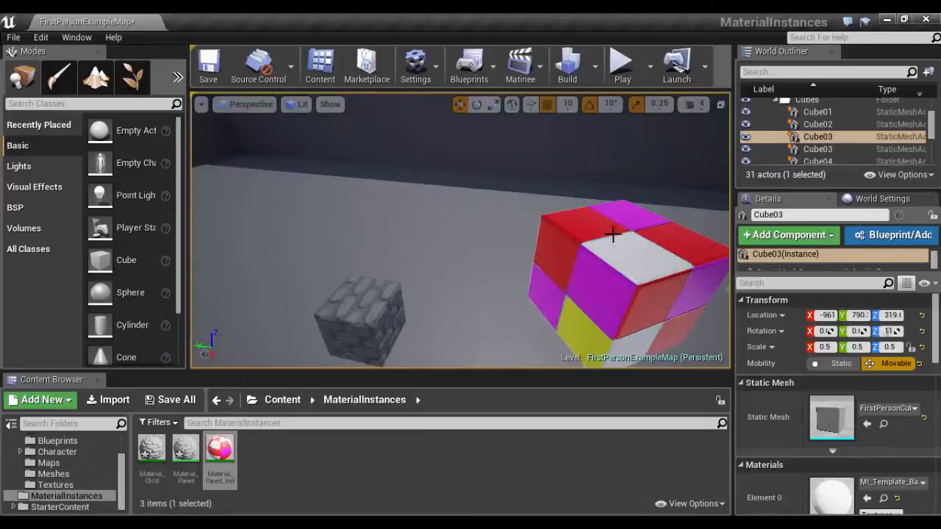
{"action": "left_click", "coordinate": [361, 320]}
{"action": "mouse_move", "coordinate": [465, 278]}
{"action": "right_mouse_down"}
{"action": "mouse_move", "coordinate": [478, 269]}
{"action": "mouse_move", "coordinate": [482, 312]}
{"action": "mouse_move", "coordinate": [481, 274]}
{"action": "mouse_move", "coordinate": [397, 274]}
{"action": "mouse_move", "coordinate": [463, 278]}
{"action": "right_mouse_up"}
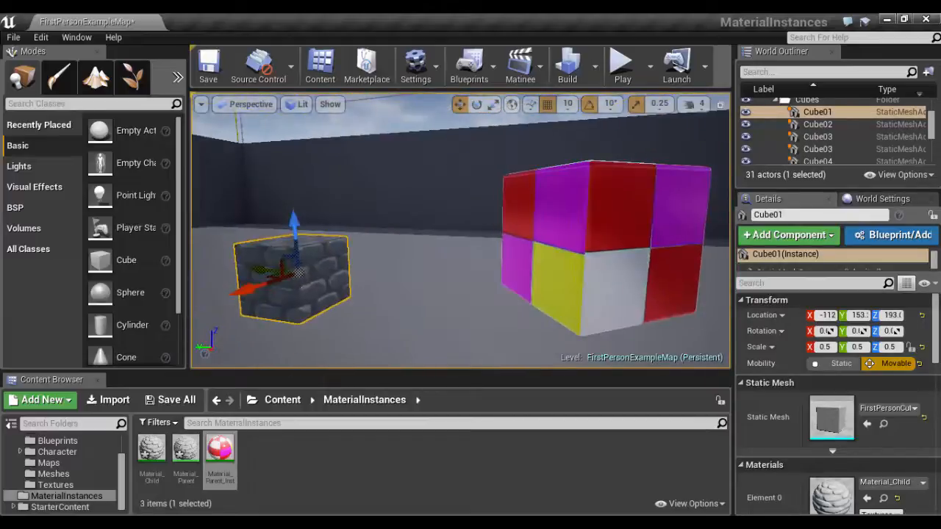